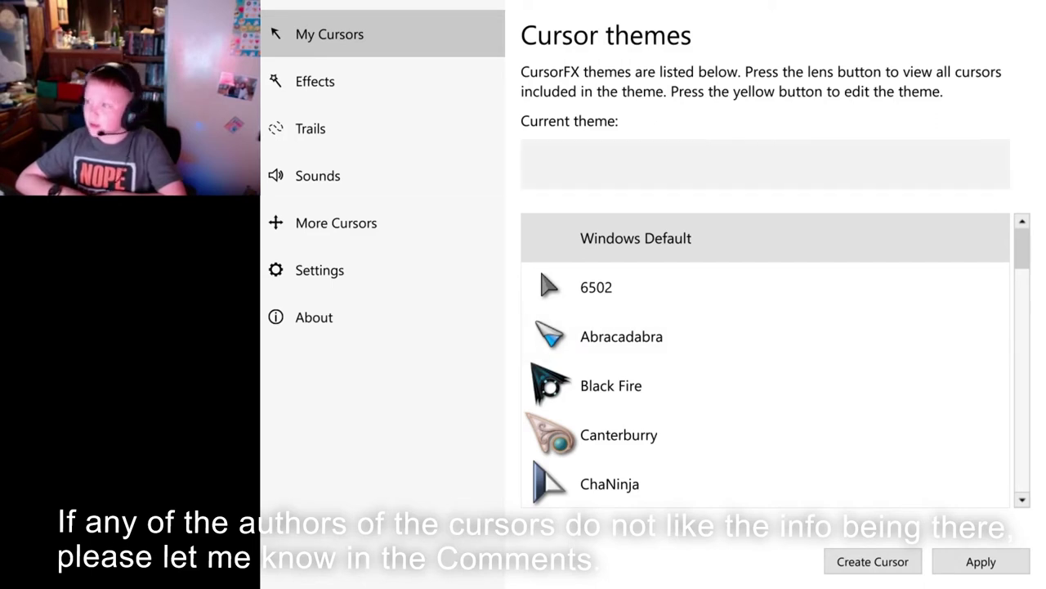
# Pick 6502 in the Cursor themes list so it replaces Windows Default.
pyautogui.scroll(-1, 766, 360)
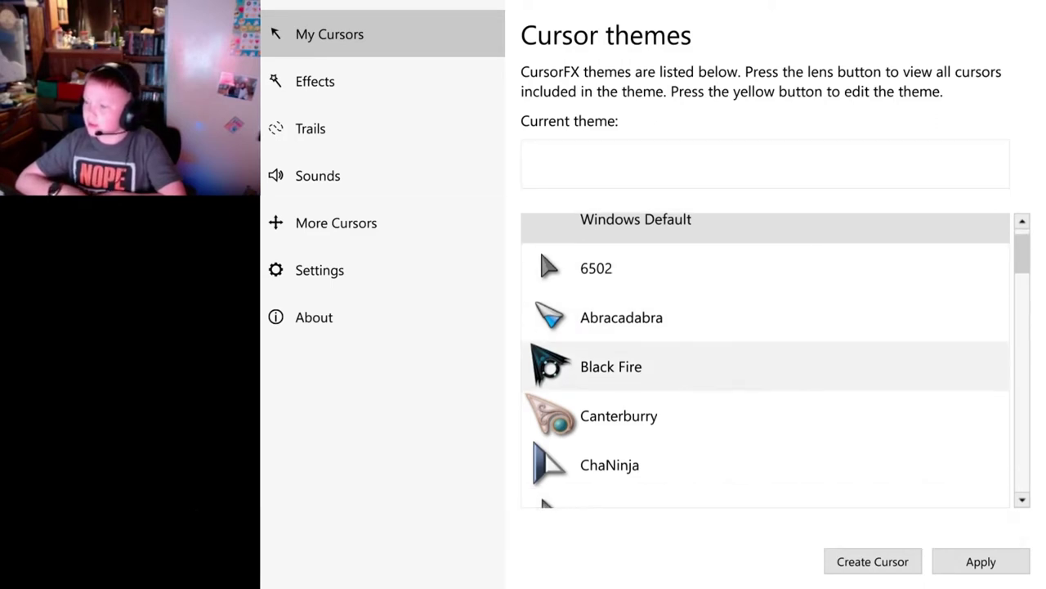
pyautogui.scroll(1, 766, 360)
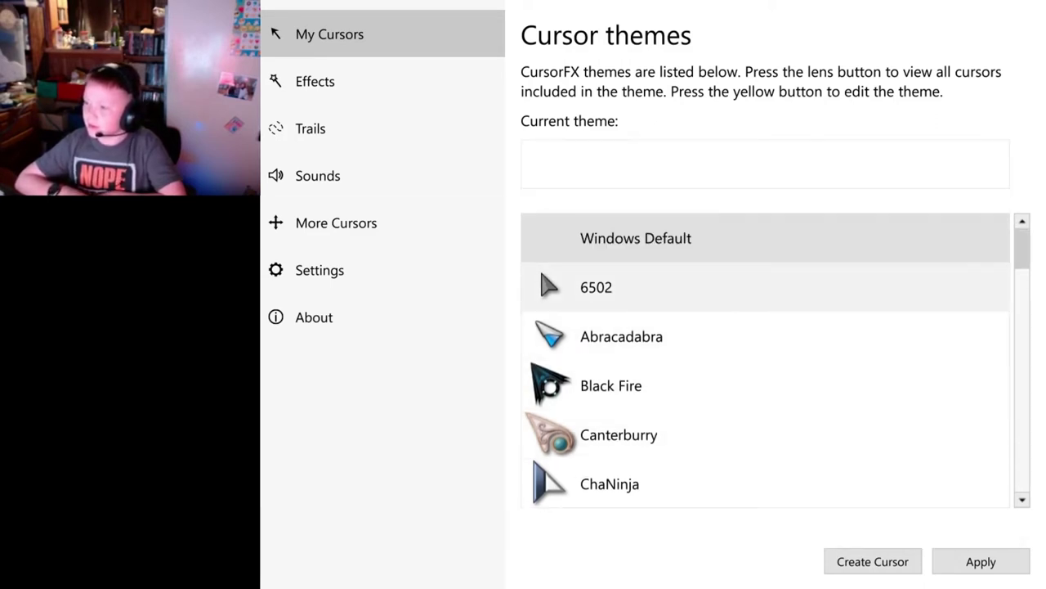
pyautogui.click(695, 287)
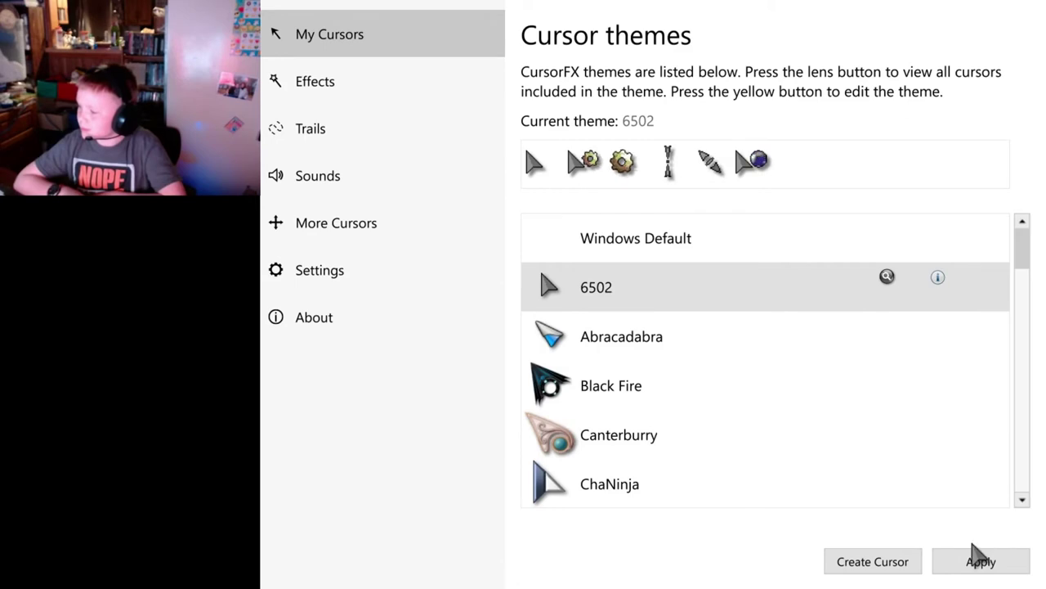
pyautogui.click(338, 82)
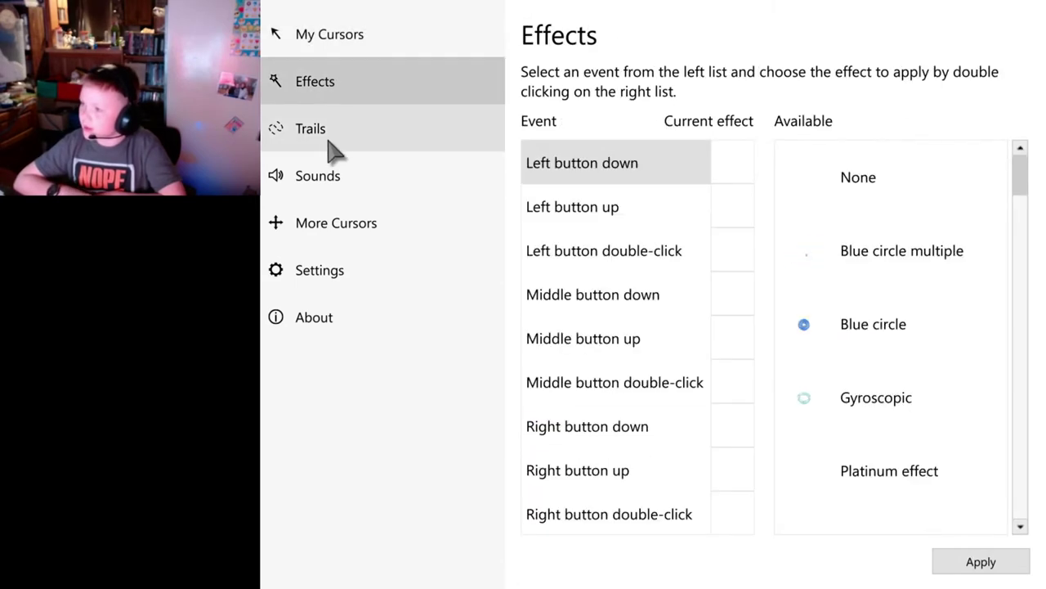
pyautogui.click(329, 139)
pyautogui.click(332, 195)
pyautogui.click(324, 225)
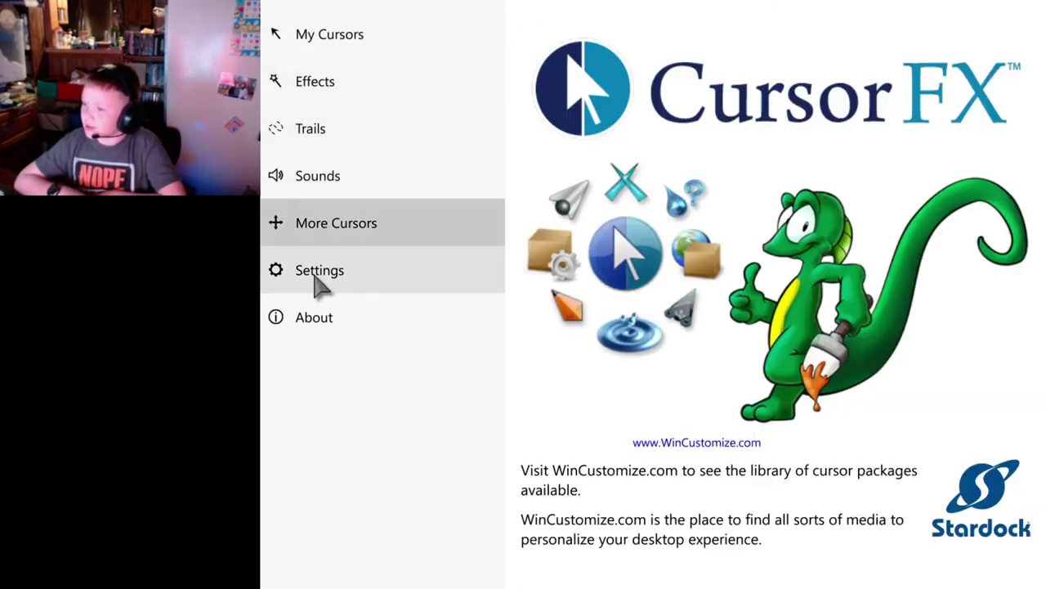
pyautogui.click(309, 327)
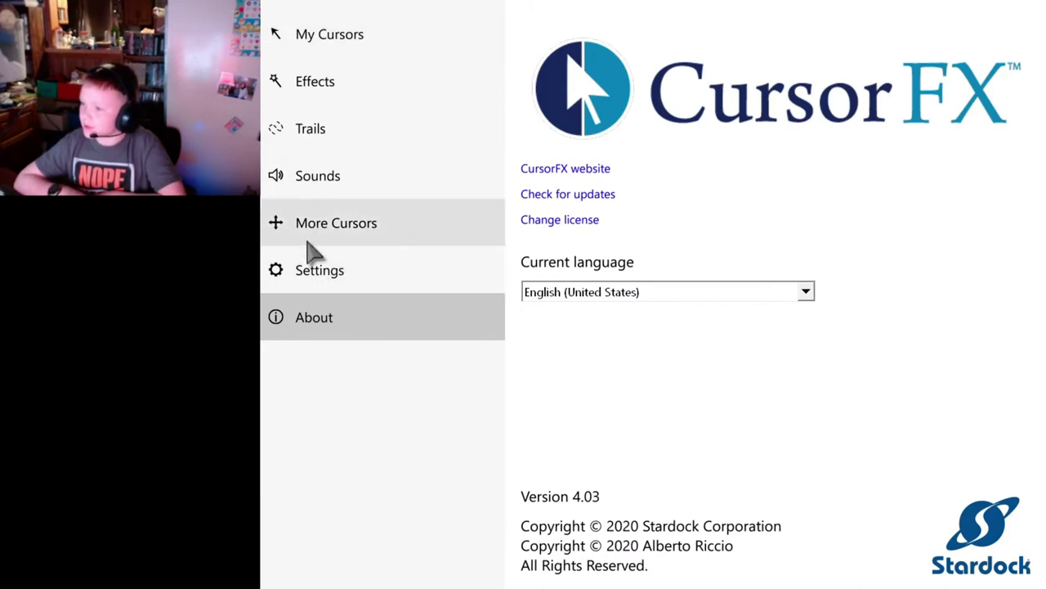
pyautogui.click(317, 271)
pyautogui.click(315, 317)
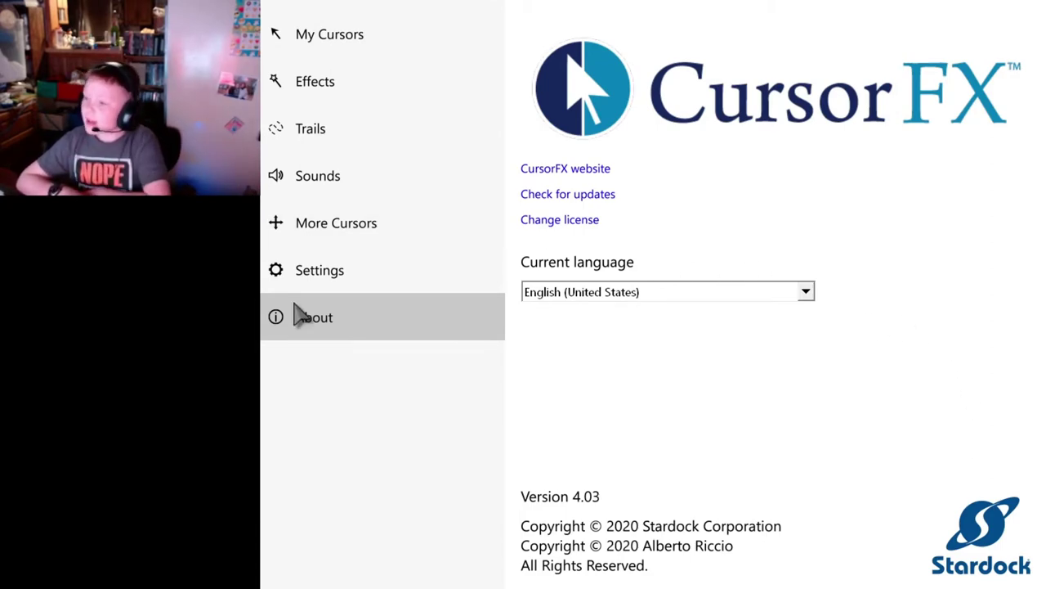
pyautogui.click(307, 270)
pyautogui.click(306, 222)
pyautogui.click(327, 178)
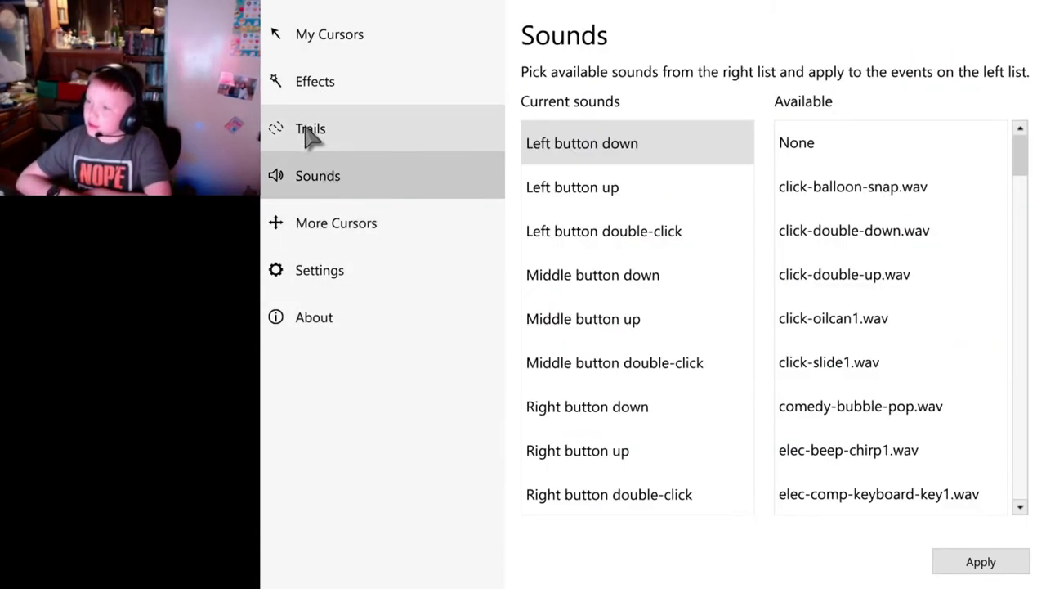
pyautogui.click(312, 82)
pyautogui.click(323, 37)
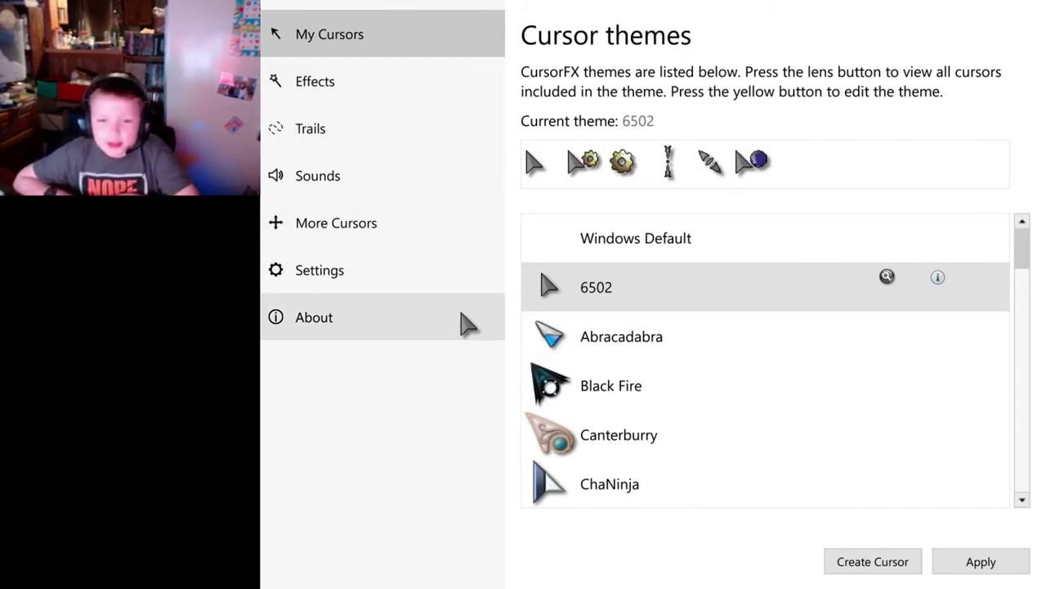
# Try Abracadabra, then select Black Fire and apply it to the system pointer.
pyautogui.click(615, 338)
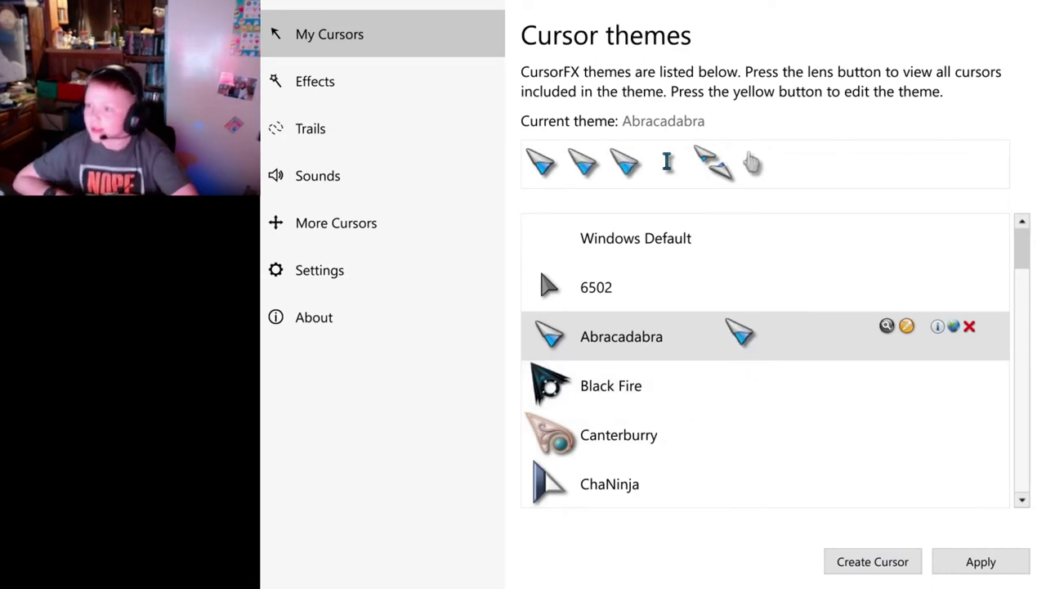
pyautogui.click(612, 396)
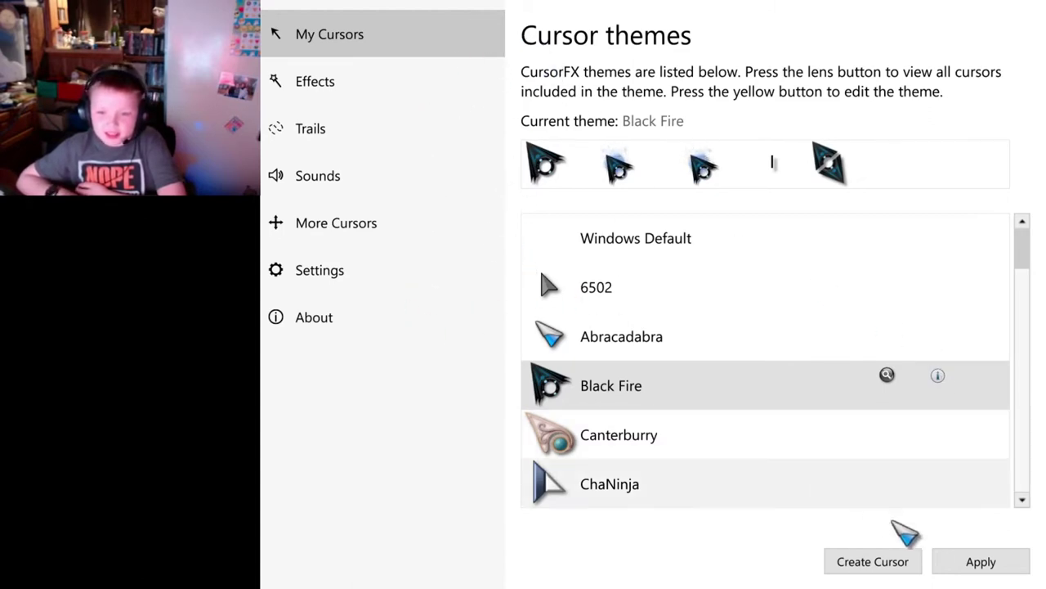
pyautogui.click(958, 557)
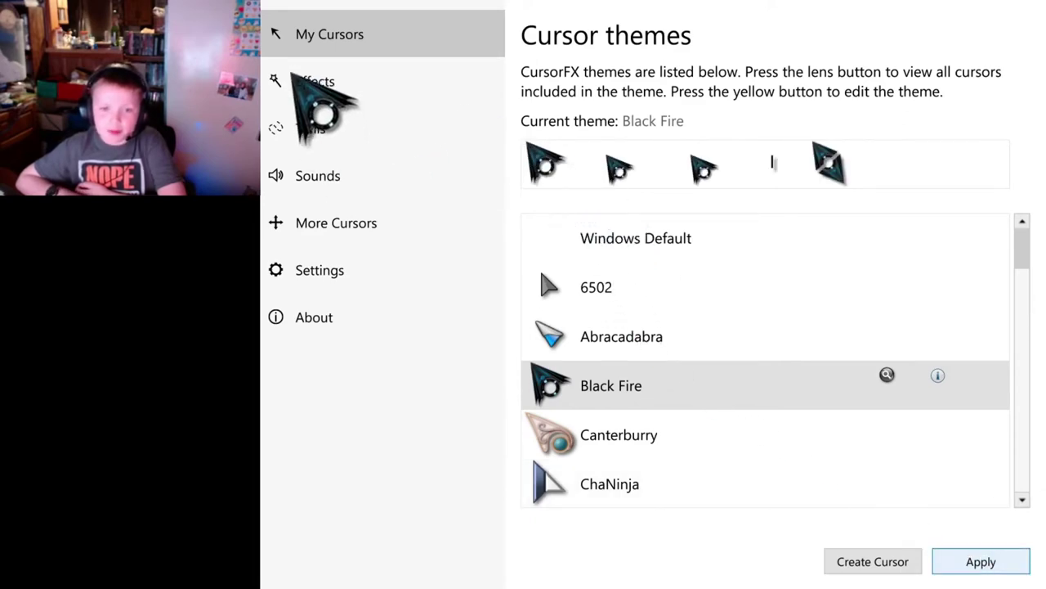
# Tour the Trails, Sounds, More Cursors, Settings, About and Effects pages, then select Canterbury.
pyautogui.click(311, 131)
pyautogui.click(318, 176)
pyautogui.click(336, 223)
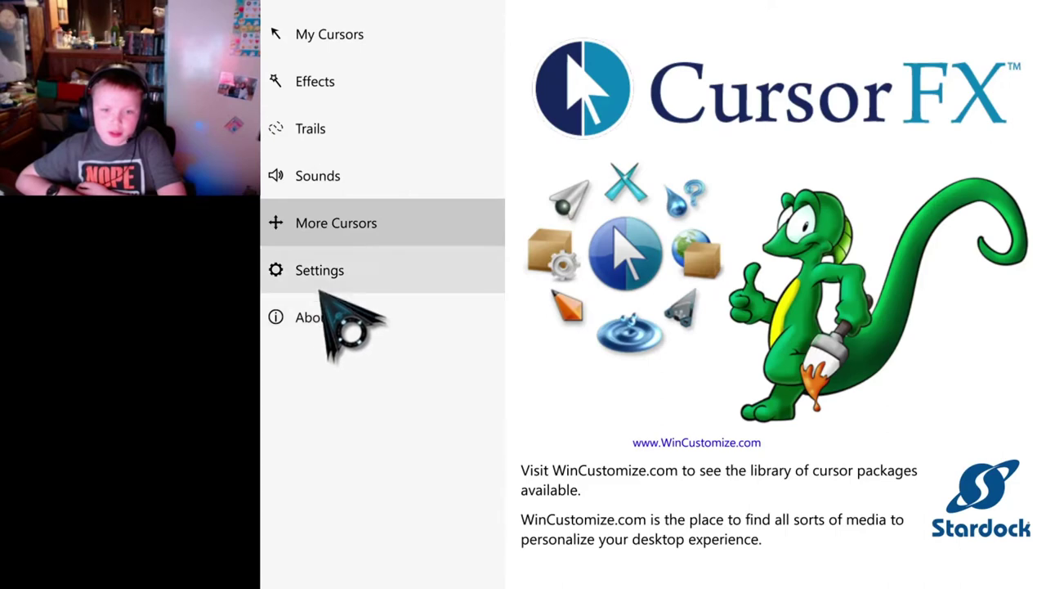
pyautogui.click(321, 287)
pyautogui.click(334, 314)
pyautogui.click(327, 270)
pyautogui.click(338, 175)
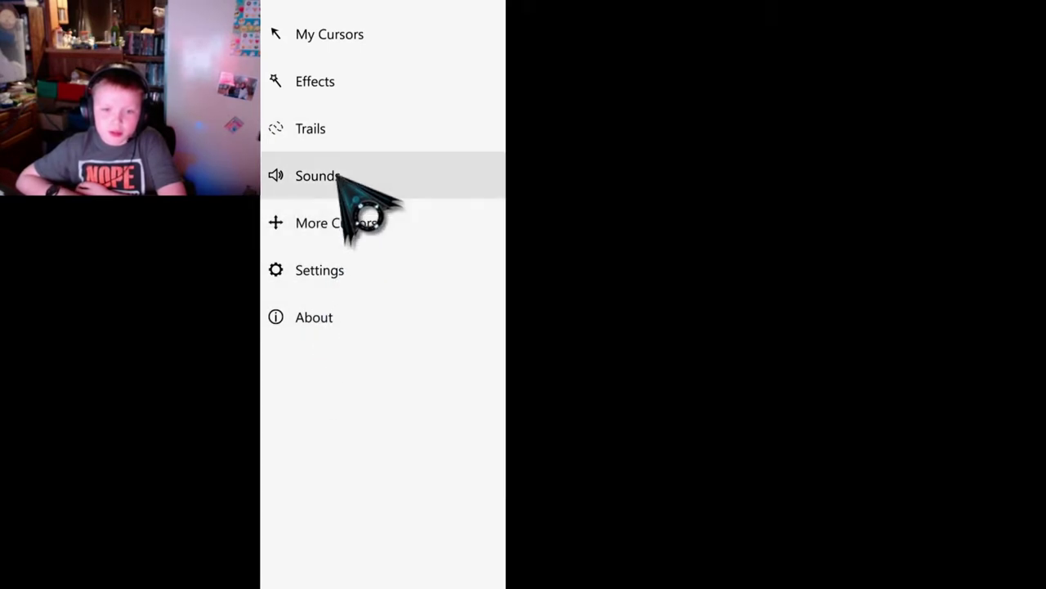
pyautogui.click(327, 128)
pyautogui.click(319, 81)
pyautogui.click(310, 35)
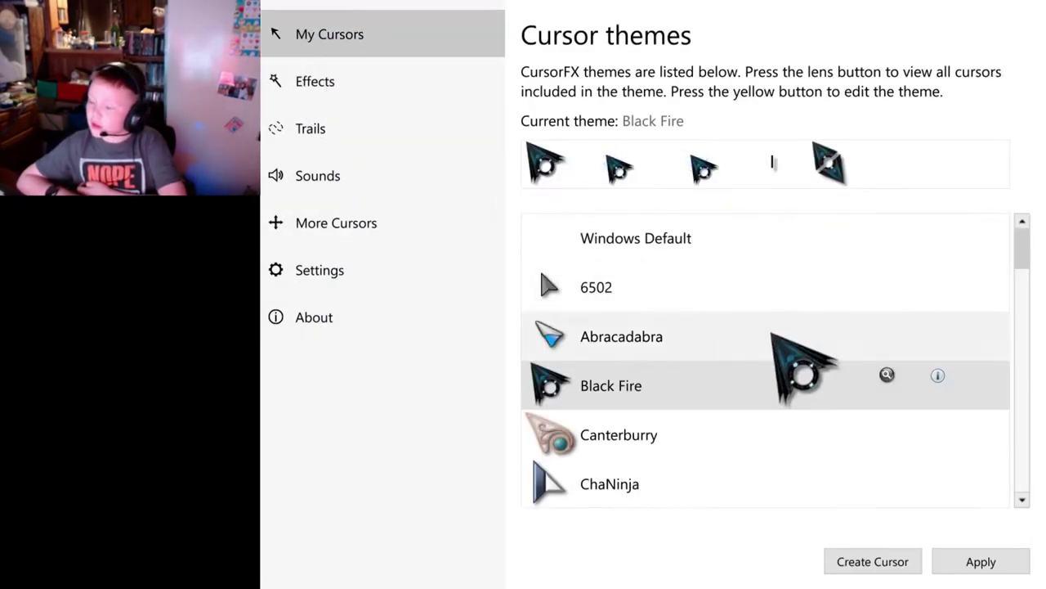
pyautogui.click(622, 434)
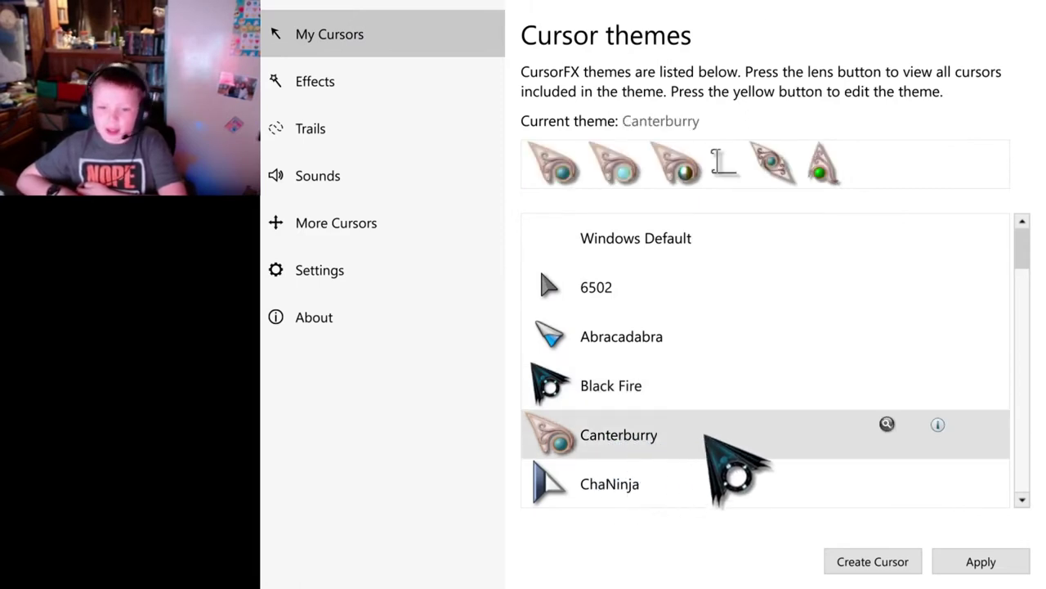
# Apply Canterbury and view the Effects, Trails, Sounds, More Cursors and About pages.
pyautogui.click(985, 563)
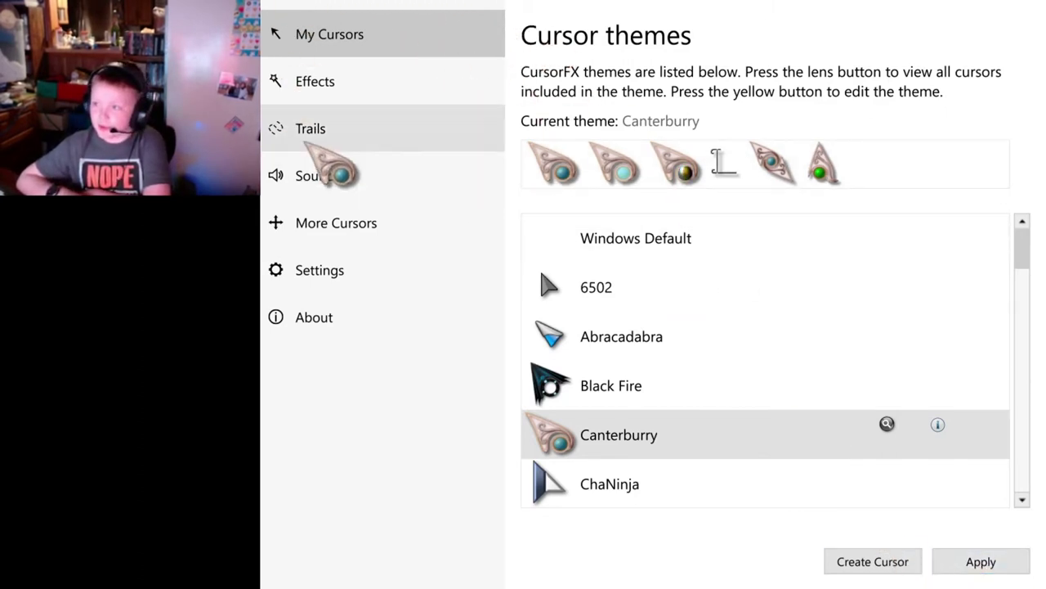
pyautogui.click(299, 85)
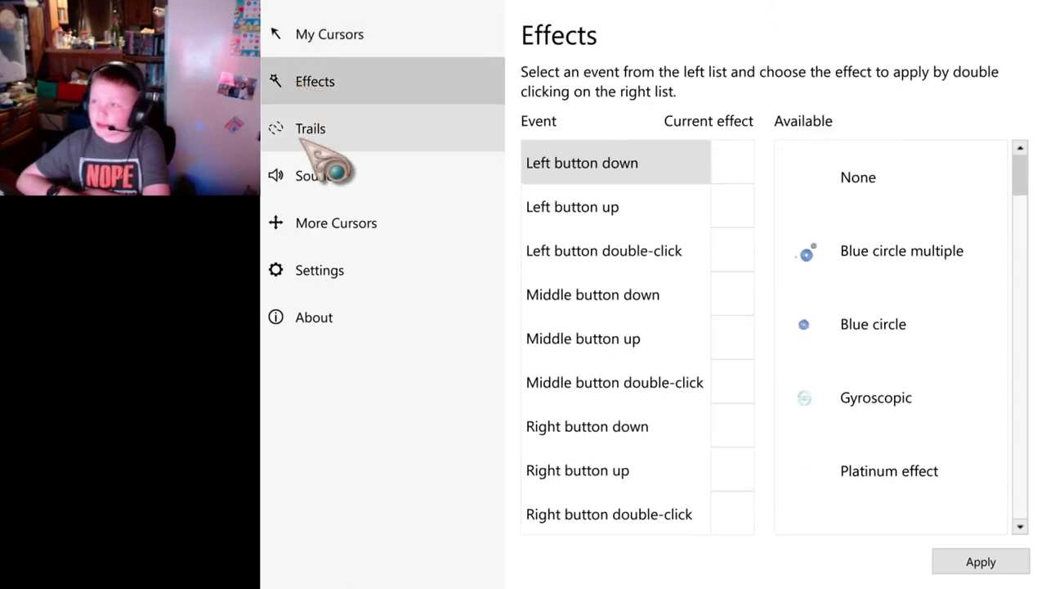
pyautogui.click(296, 138)
pyautogui.click(289, 163)
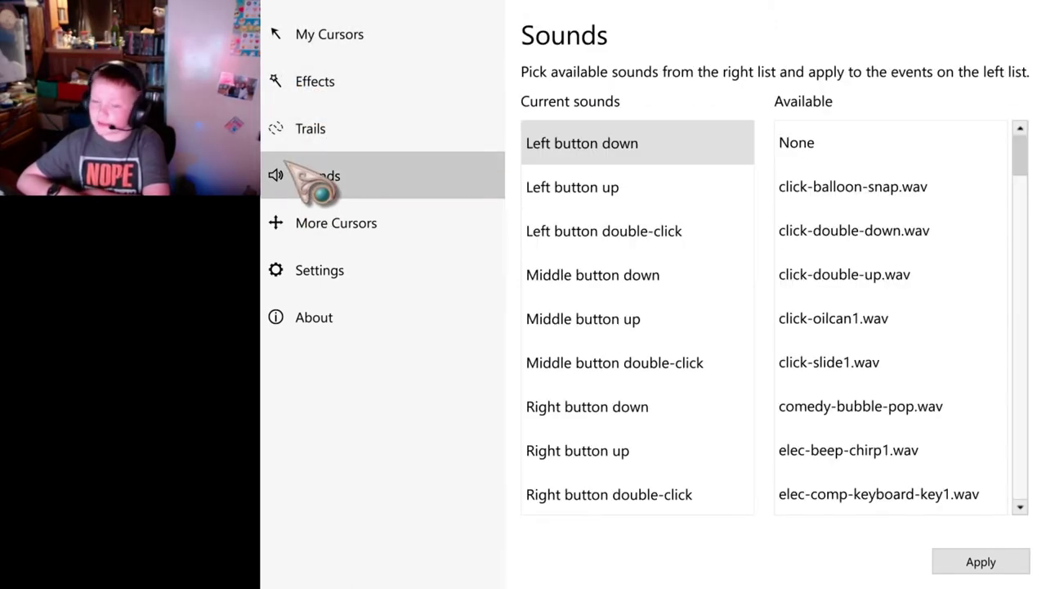
pyautogui.click(314, 232)
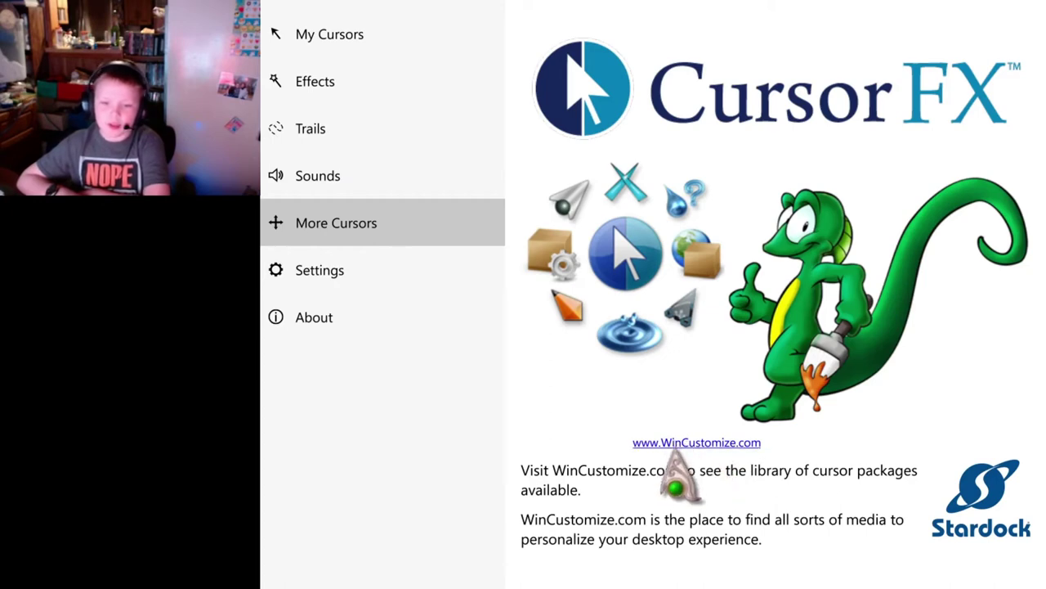
pyautogui.click(351, 273)
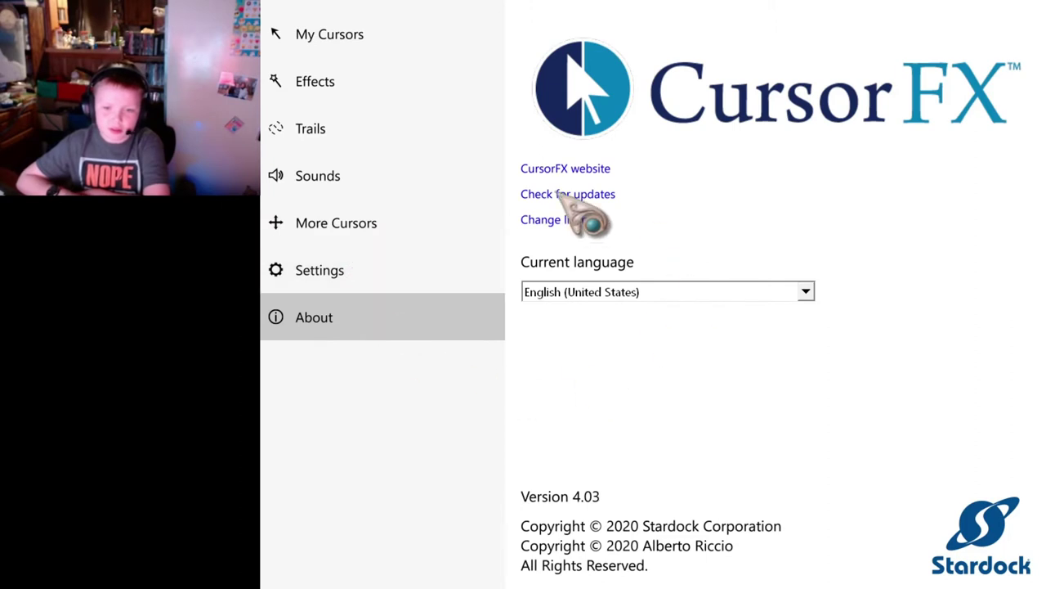
# In Settings, view the appearance sliders, cursor shadow and pointer movement/hotkey options.
pyautogui.click(350, 276)
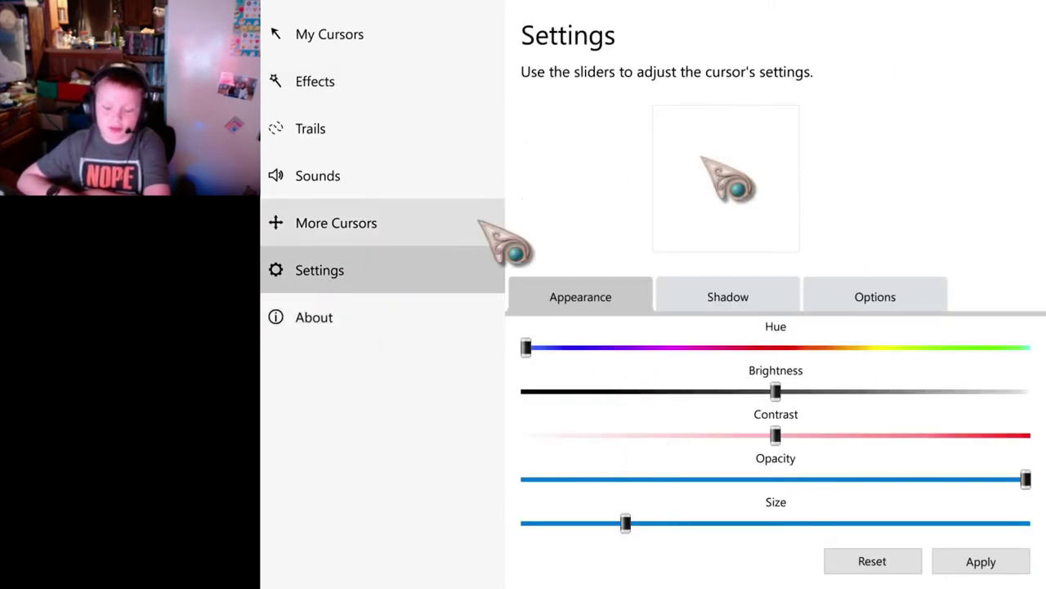
pyautogui.click(853, 294)
pyautogui.click(577, 300)
pyautogui.click(721, 296)
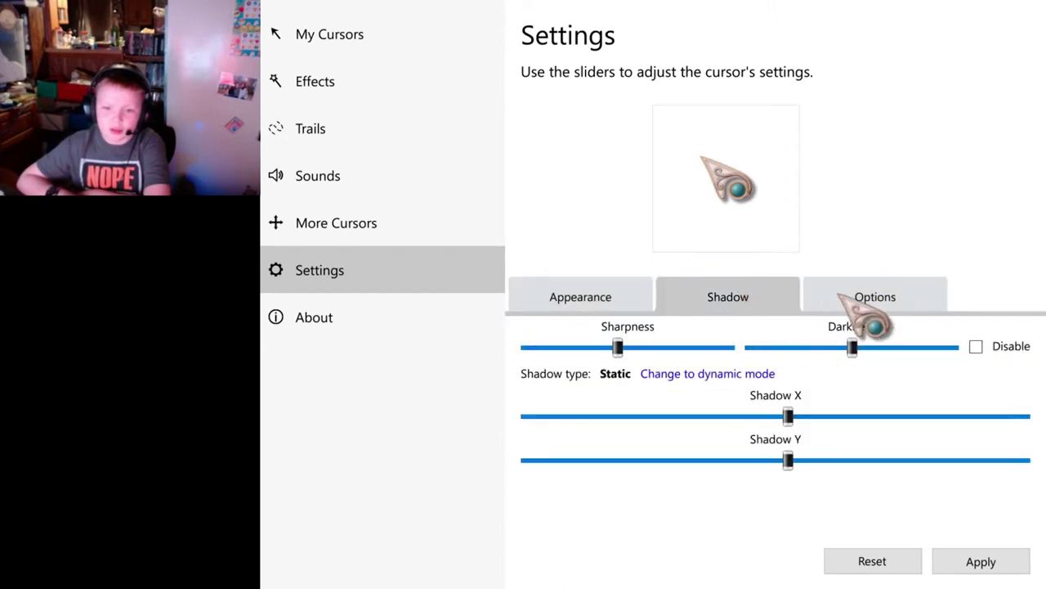
pyautogui.click(906, 296)
pyautogui.click(543, 308)
# Revisit the Sounds and Trails pages, return to My Cursors, then go to Effects.
pyautogui.click(353, 189)
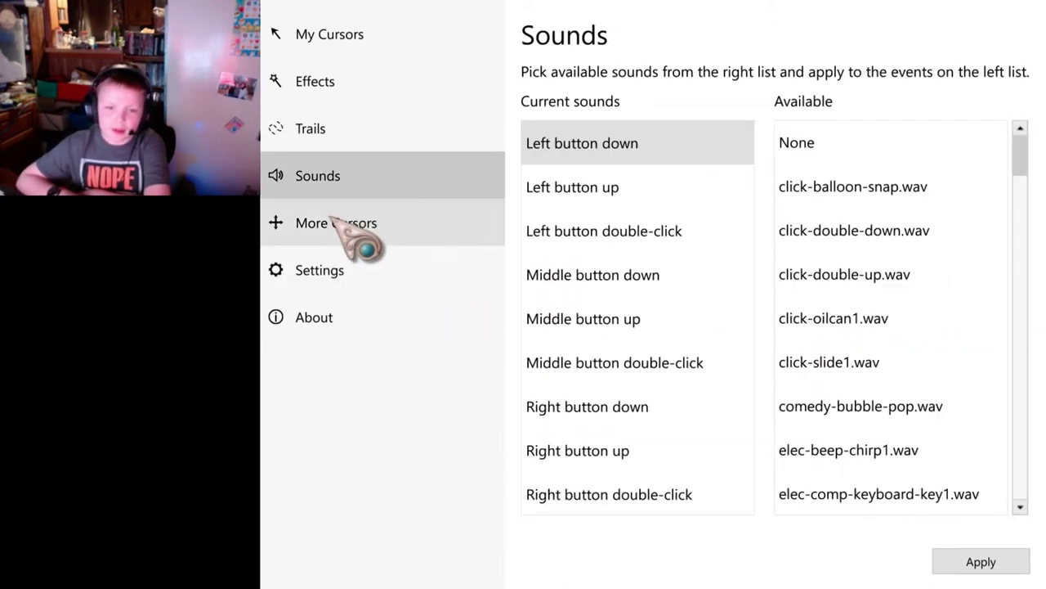
pyautogui.click(323, 131)
pyautogui.click(333, 171)
pyautogui.click(328, 131)
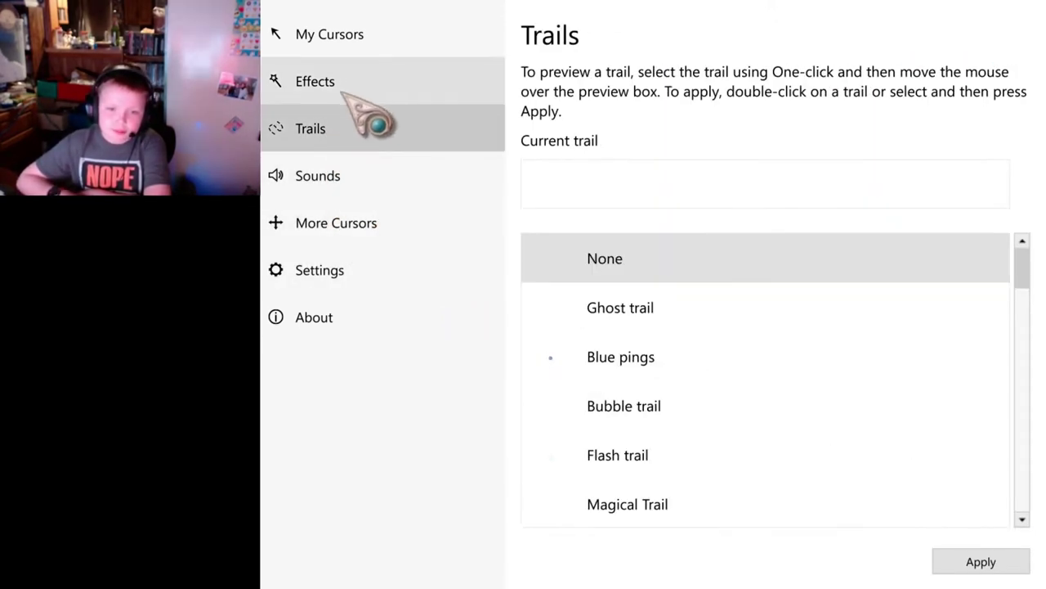
pyautogui.click(360, 37)
pyautogui.click(350, 92)
# Back in My Cursors, select ChaNinja and apply it to the system pointer.
pyautogui.click(375, 35)
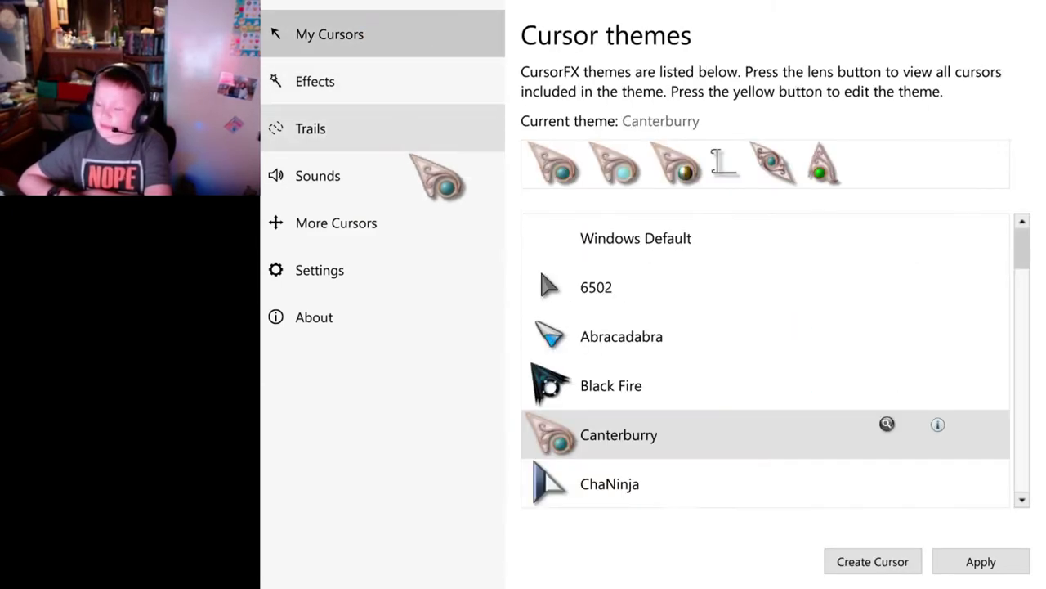
pyautogui.click(531, 474)
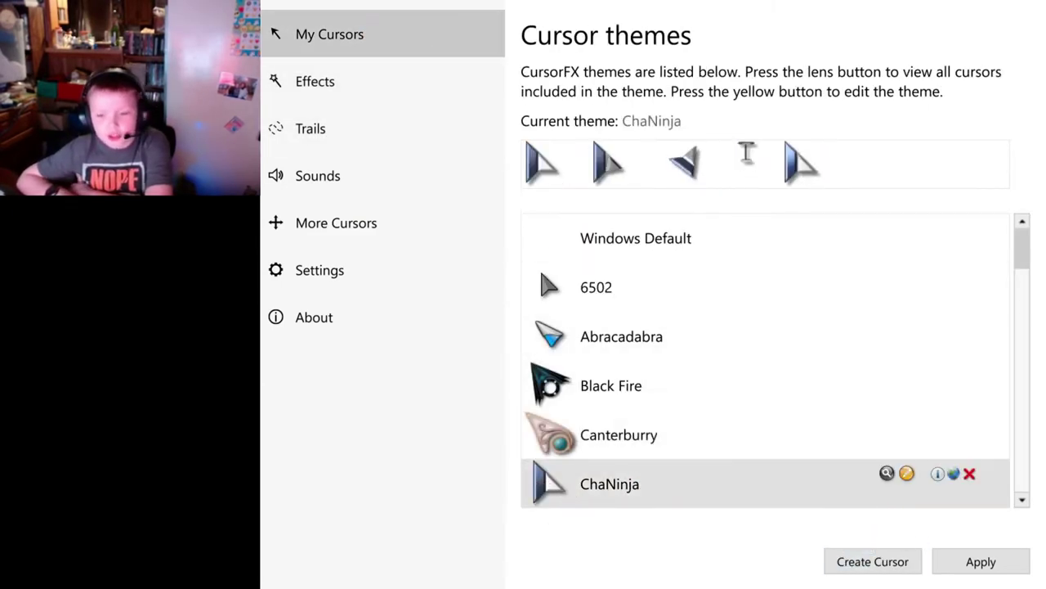
pyautogui.click(958, 557)
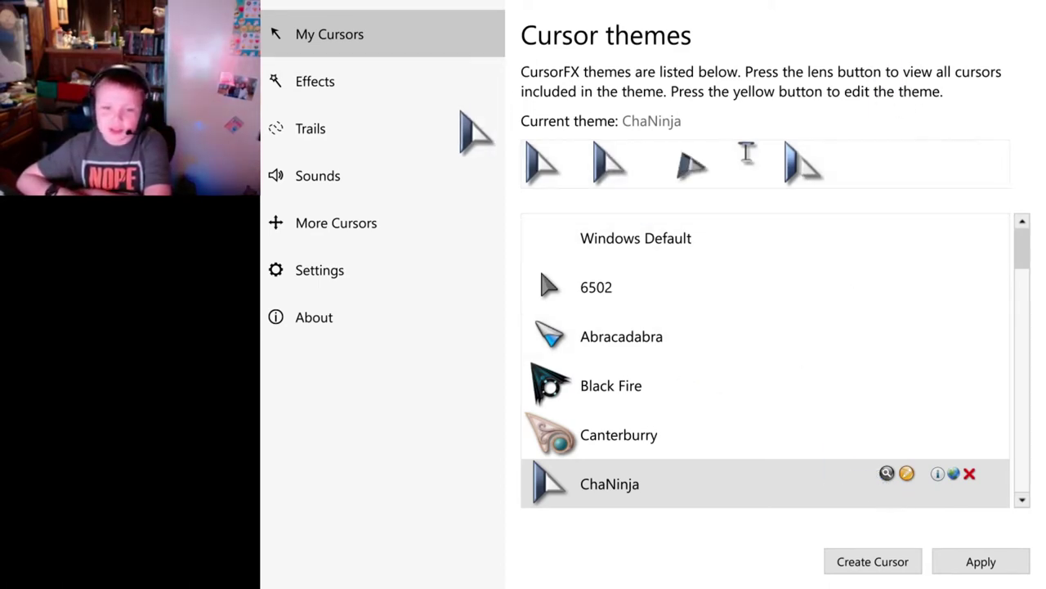
pyautogui.scroll(-2, 728, 292)
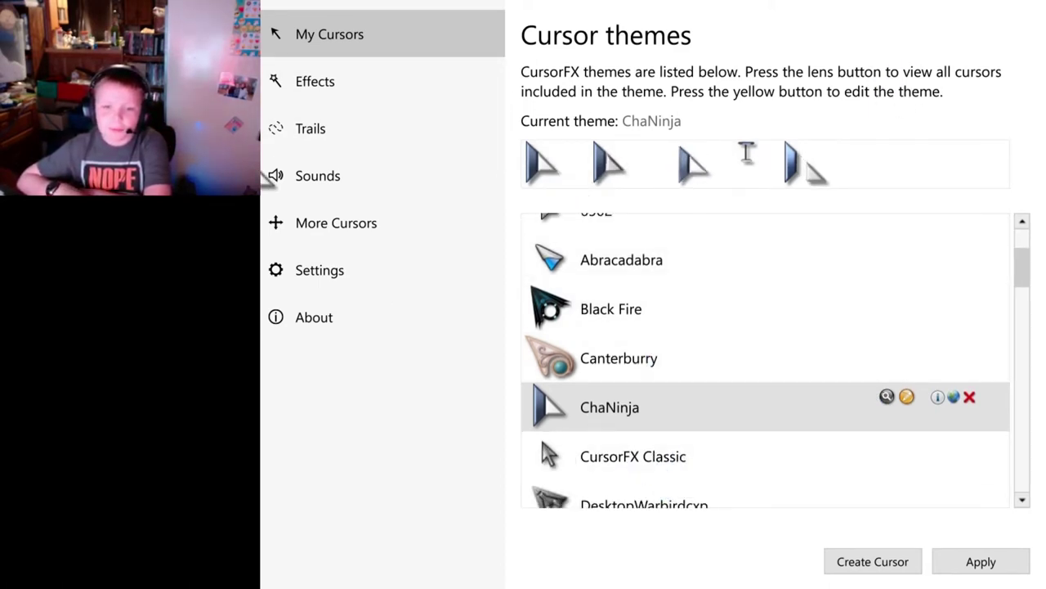
# View the Effects, Trails, More Cursors and Sounds pages.
pyautogui.click(314, 79)
pyautogui.click(312, 135)
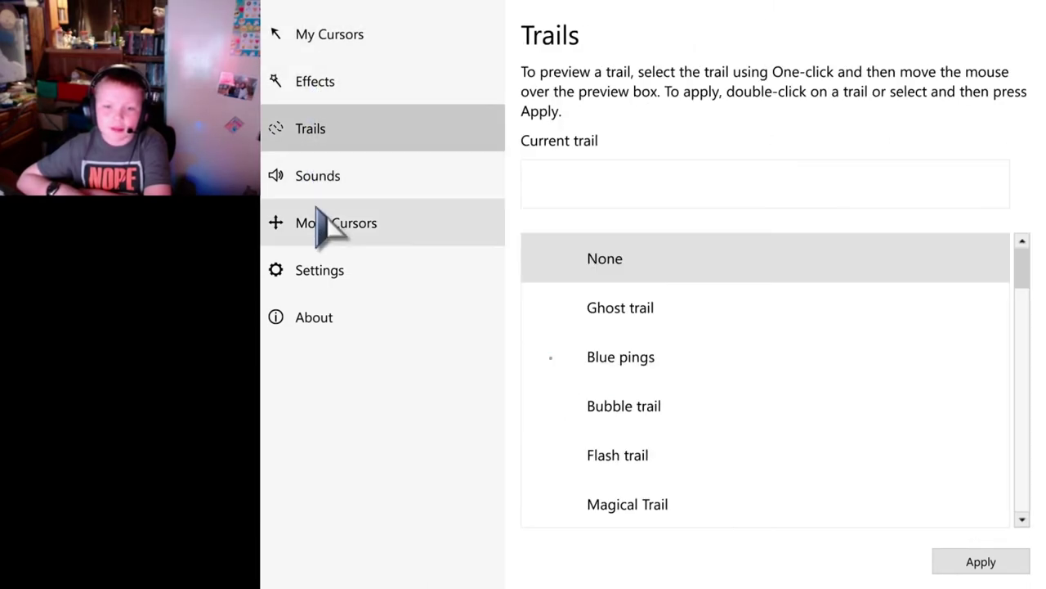
pyautogui.click(319, 214)
pyautogui.click(330, 186)
pyautogui.click(338, 219)
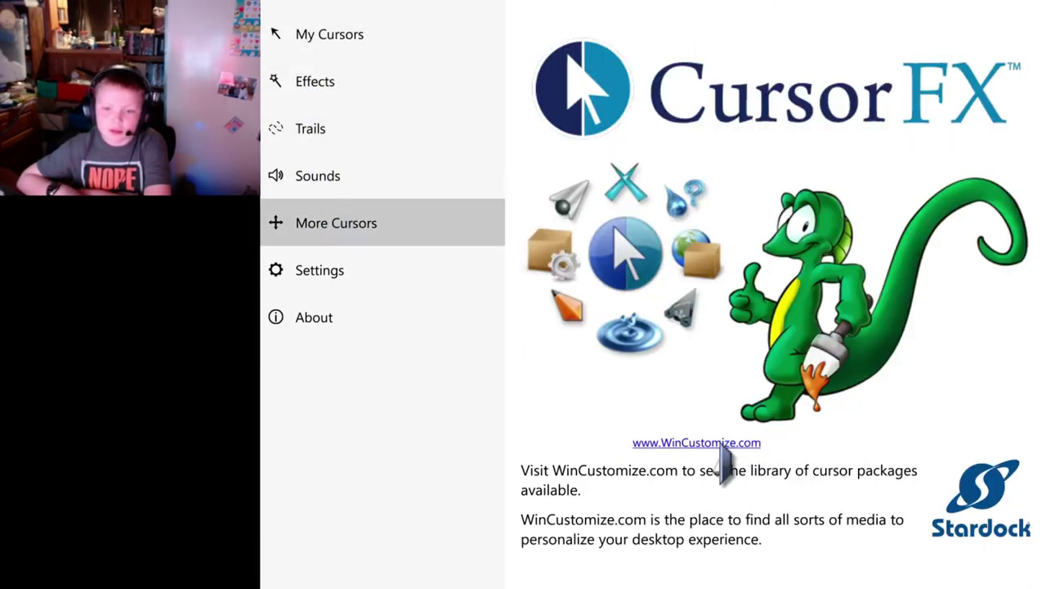
# Check Settings and About, then step back through More Cursors, Sounds and Effects to My Cursors.
pyautogui.click(356, 285)
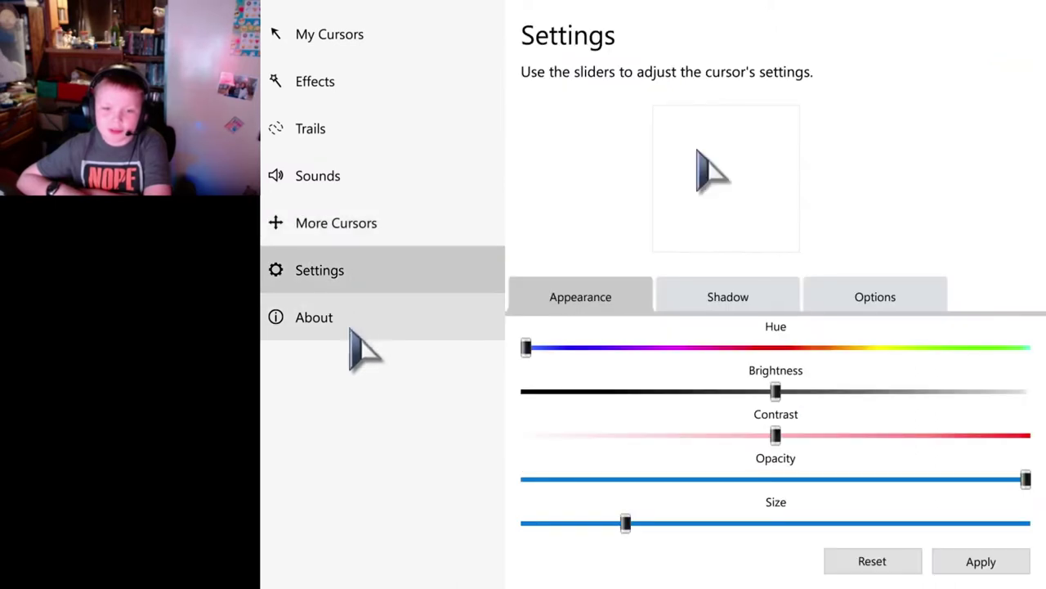
pyautogui.click(355, 317)
pyautogui.click(367, 266)
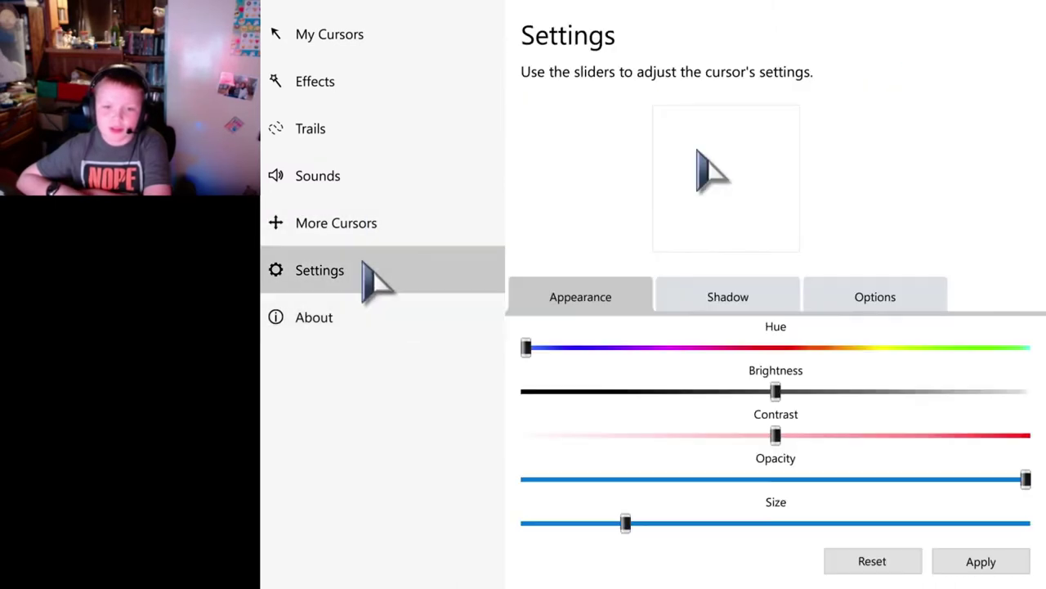
pyautogui.click(369, 220)
pyautogui.click(372, 175)
pyautogui.click(373, 81)
pyautogui.click(378, 37)
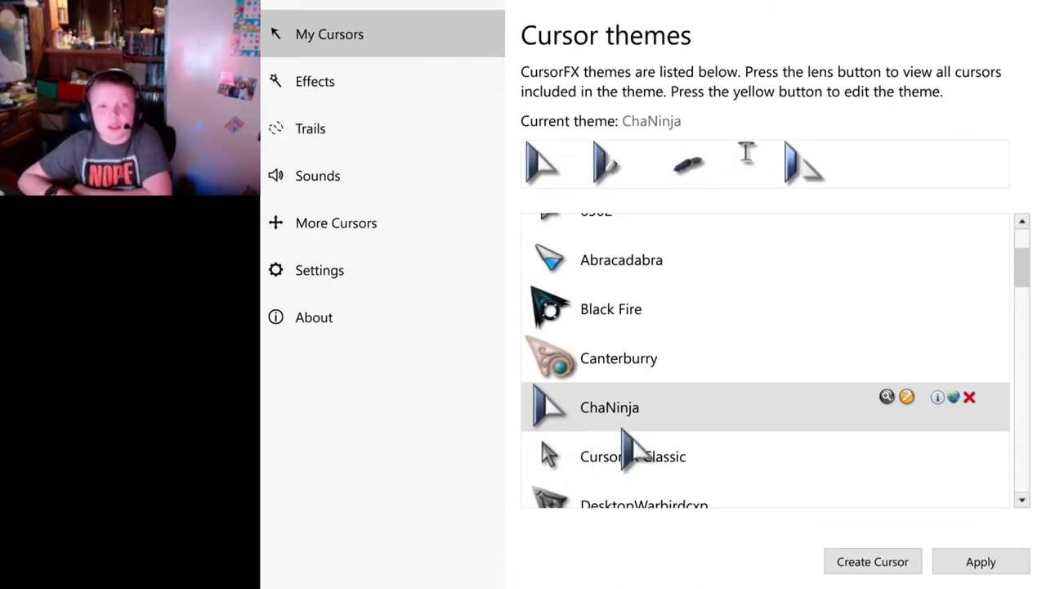
# Switch to the CursorFX Classic theme and view the Effects, Trails and More Cursors pages.
pyautogui.click(646, 462)
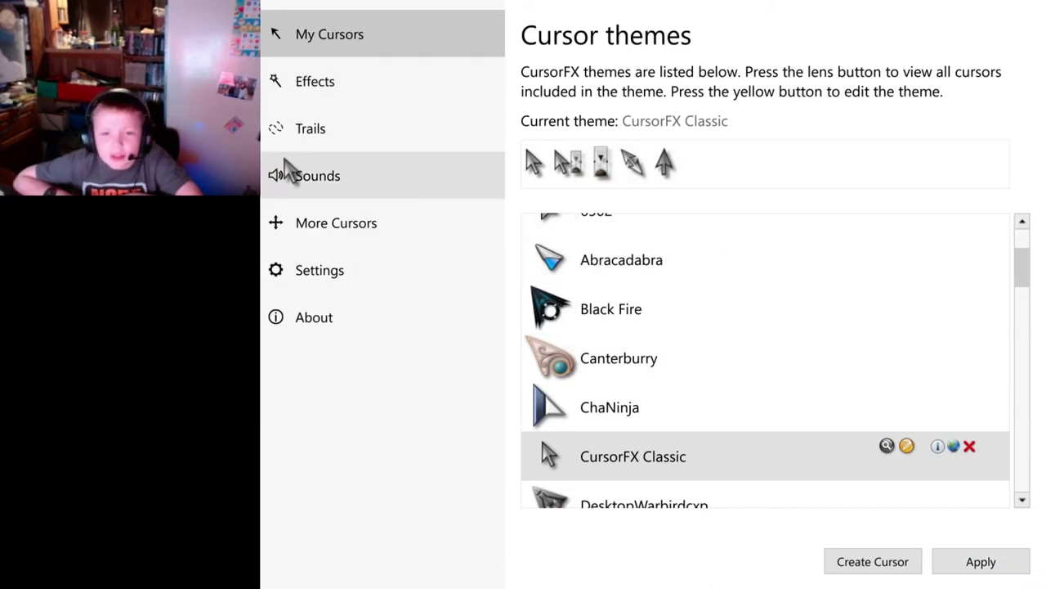
pyautogui.click(314, 82)
pyautogui.click(318, 135)
pyautogui.click(323, 236)
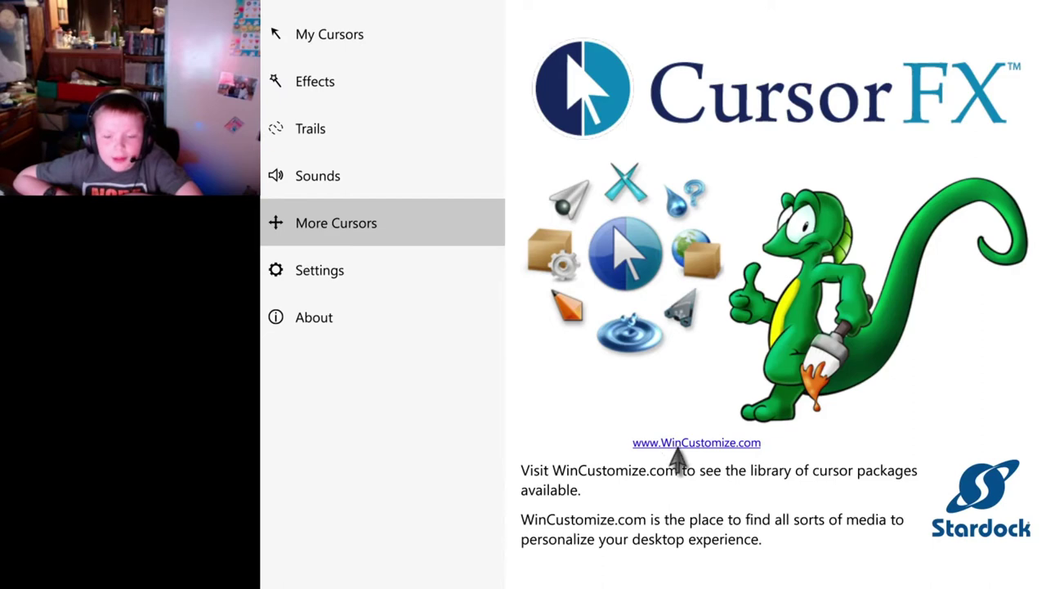
# Visit Settings, About, More Cursors, Sounds and Trails, then return to the theme list and scroll down.
pyautogui.click(398, 278)
pyautogui.click(344, 317)
pyautogui.click(381, 229)
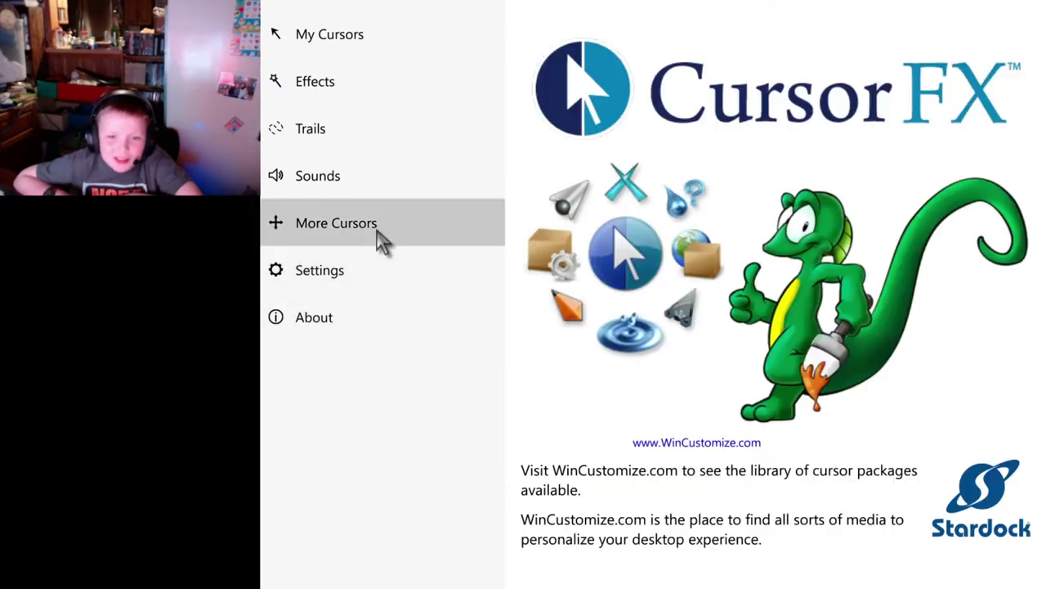
pyautogui.click(359, 176)
pyautogui.click(345, 125)
pyautogui.click(335, 35)
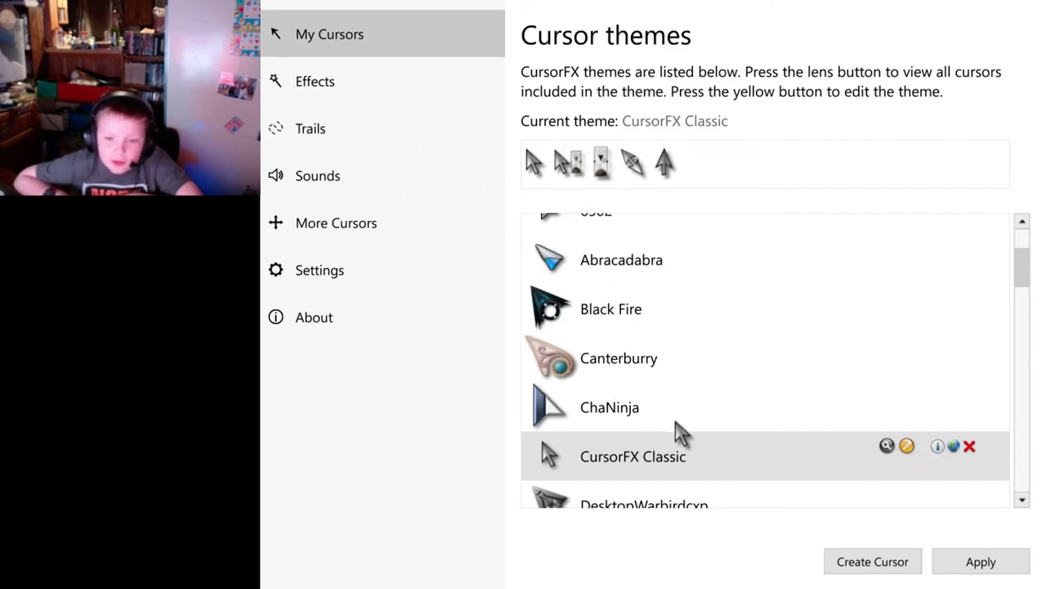
pyautogui.scroll(-1, 719, 413)
pyautogui.scroll(-3, 654, 434)
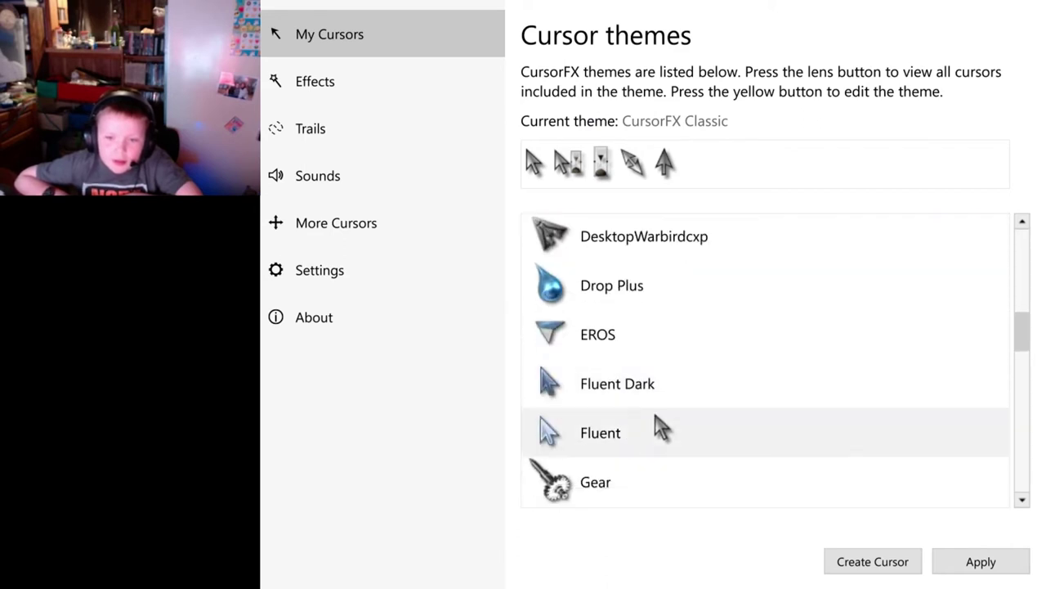
pyautogui.scroll(-3, 662, 429)
# Select DesktopWarbirdcxp in the theme list and apply it.
pyautogui.scroll(5, 664, 432)
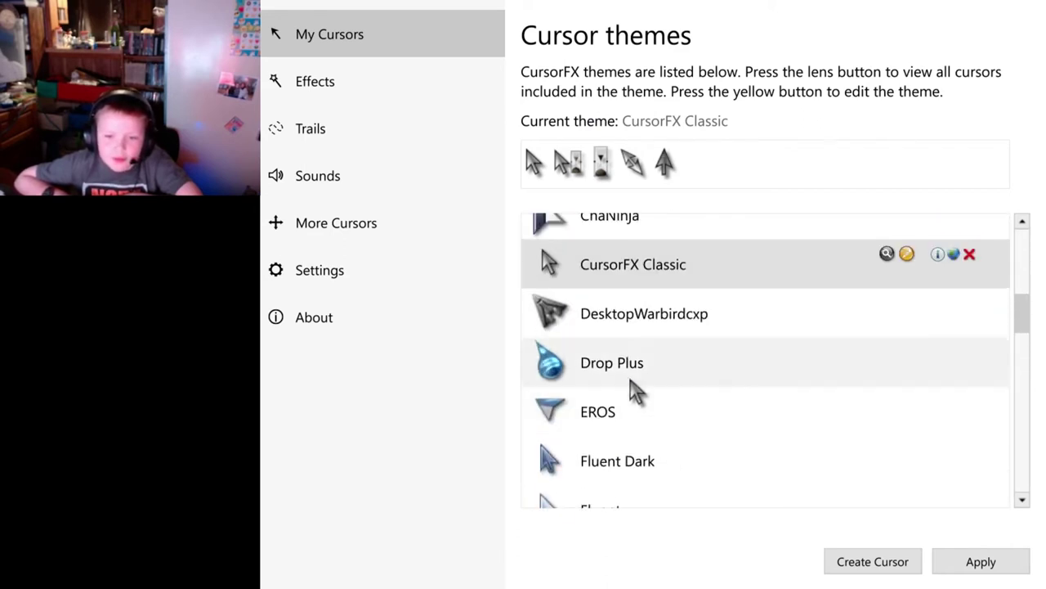
pyautogui.click(609, 327)
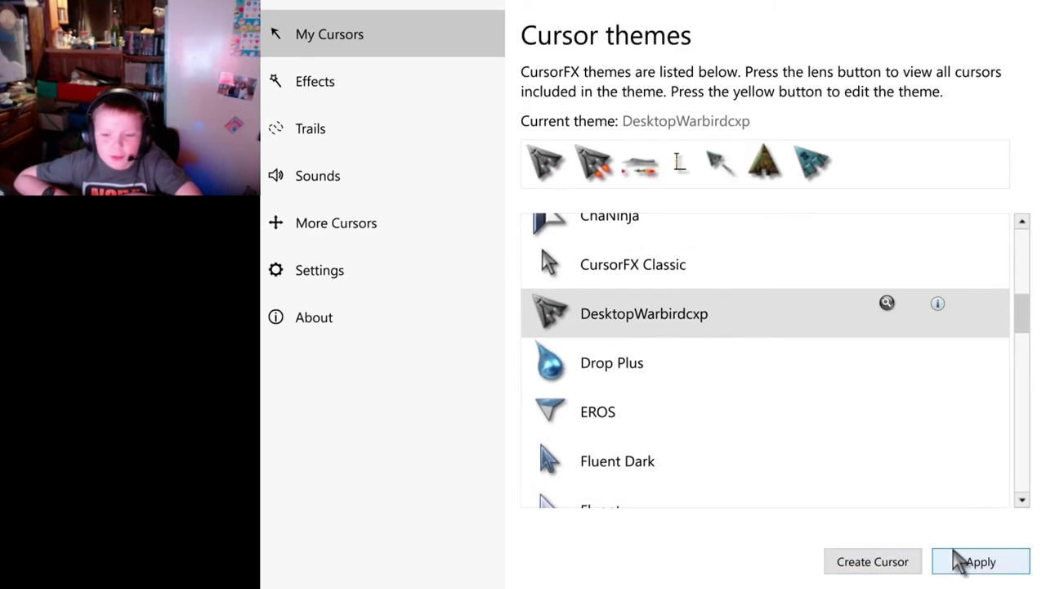
pyautogui.click(981, 562)
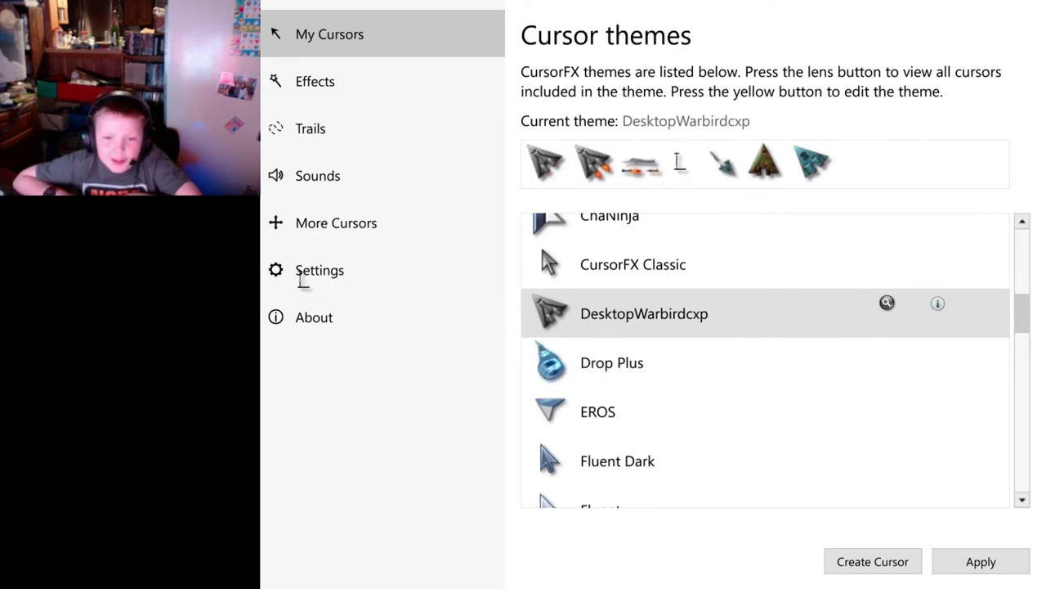
# Browse Effects, Sounds, More Cursors, About, Settings, Sounds, Trails and Effects, then return to My Cursors.
pyautogui.click(309, 81)
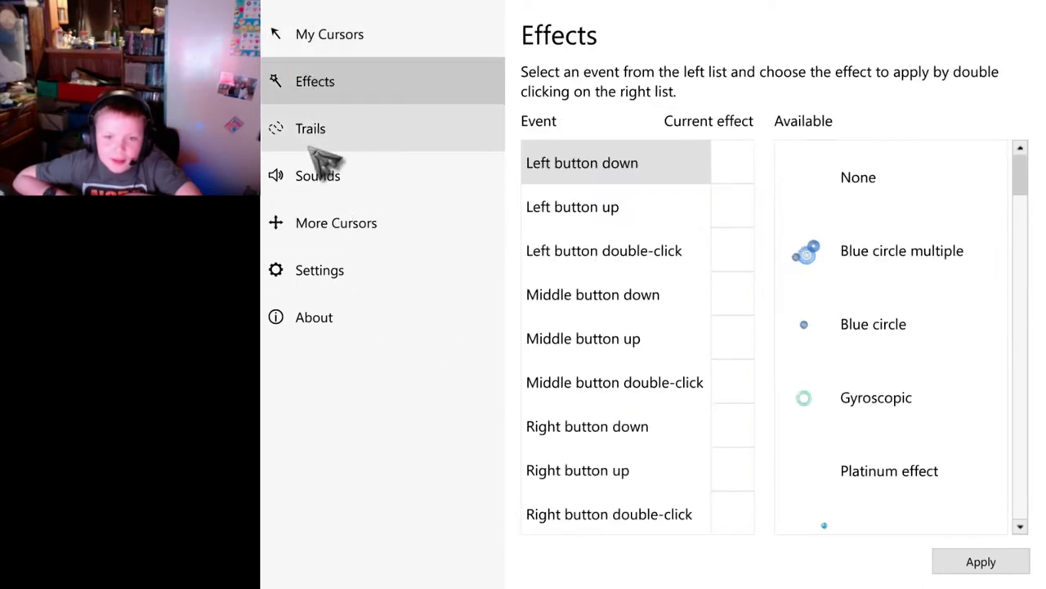
pyautogui.click(319, 171)
pyautogui.click(332, 225)
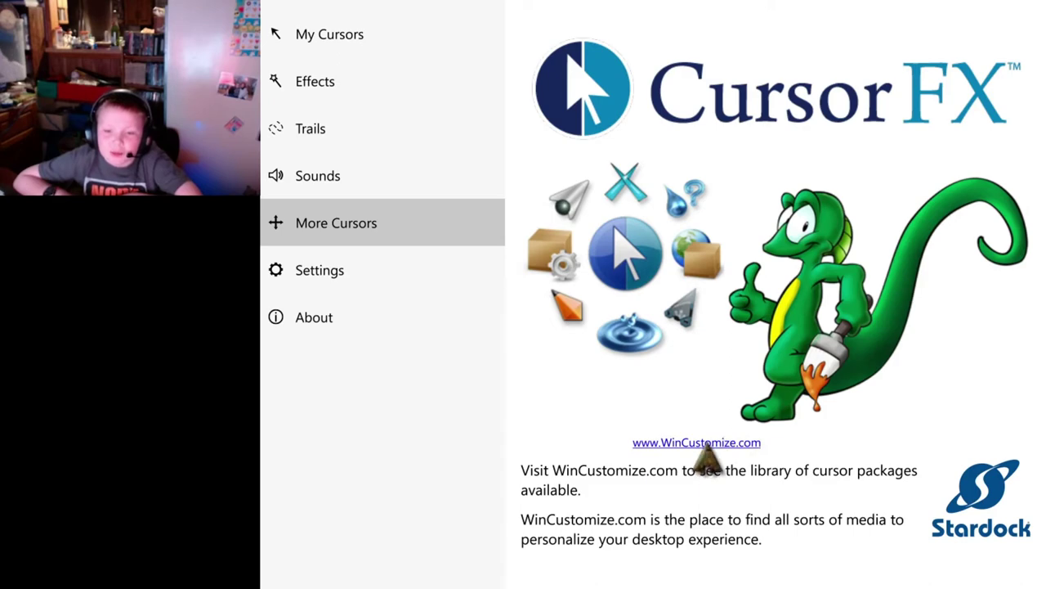
pyautogui.click(331, 317)
pyautogui.click(335, 270)
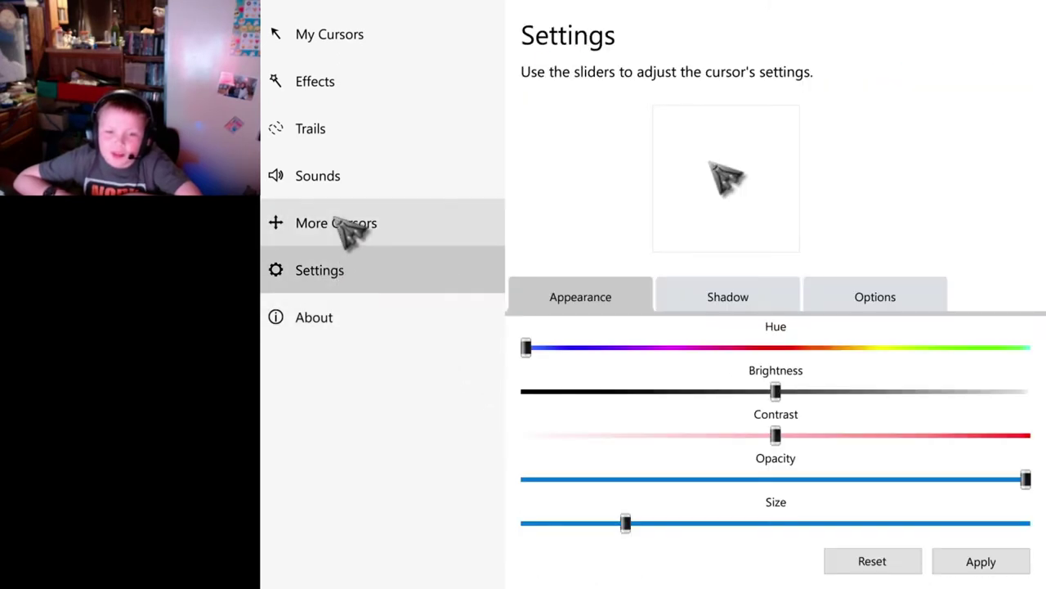
pyautogui.click(339, 175)
pyautogui.click(345, 133)
pyautogui.click(345, 91)
pyautogui.click(340, 36)
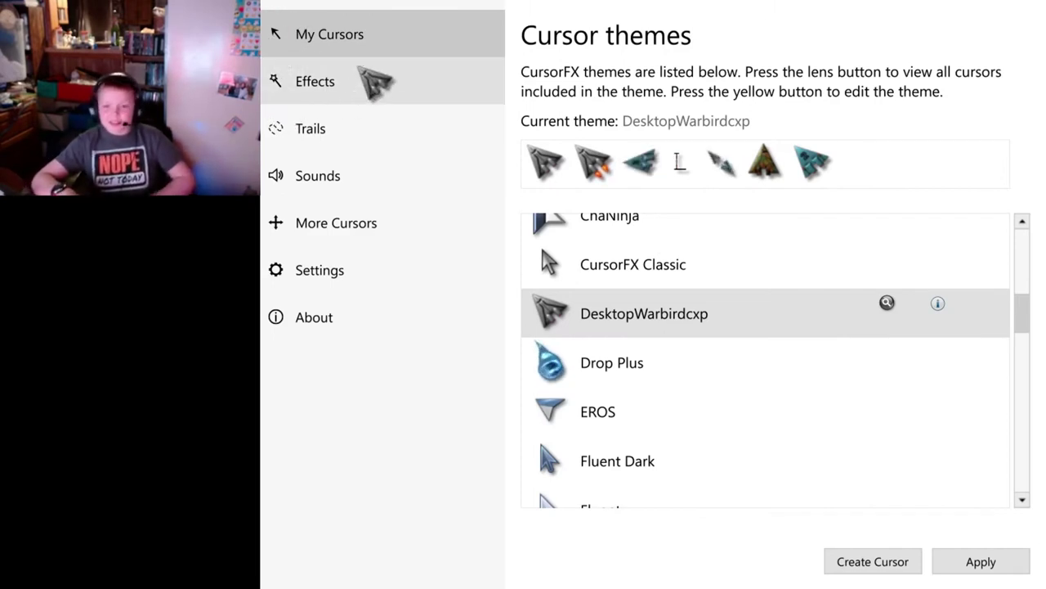
# Switch the theme to Drop Plus and view the Sounds and More Cursors pages.
pyautogui.click(605, 362)
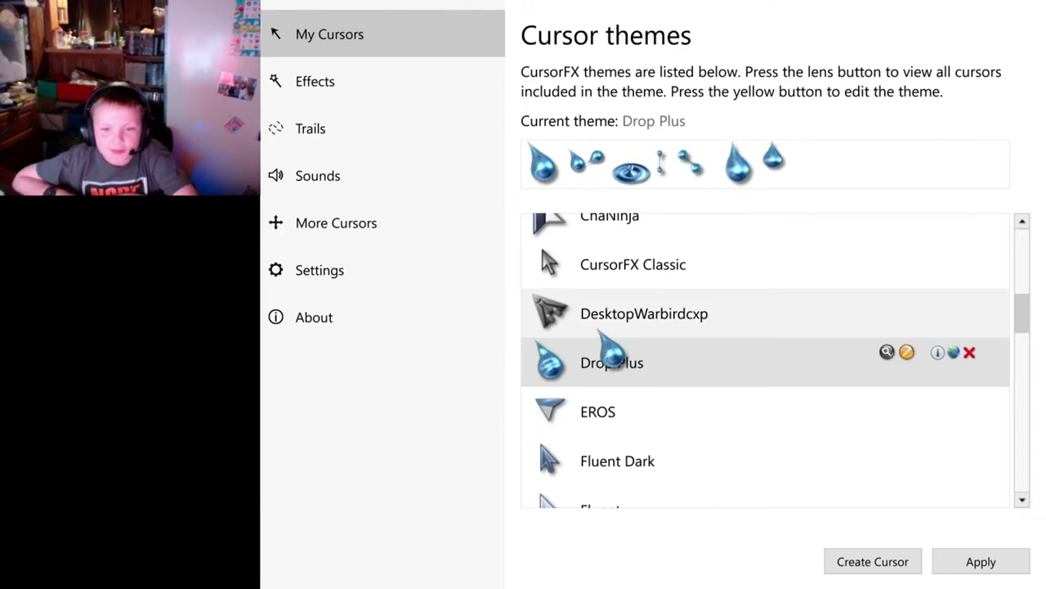
pyautogui.click(335, 170)
pyautogui.click(348, 235)
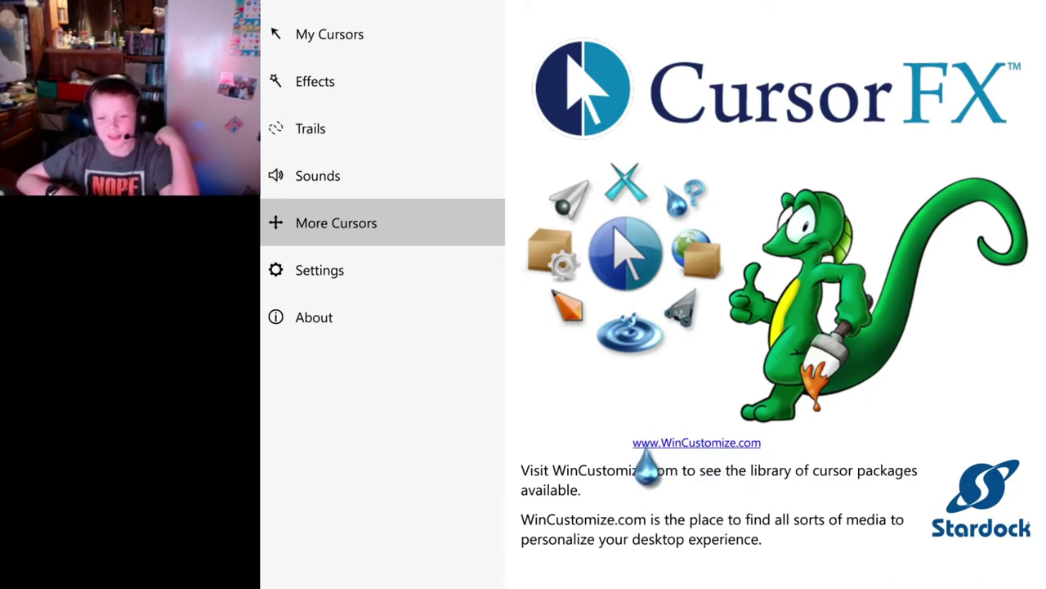
# Cycle through Settings, Sounds, More Cursors, Trails and Effects, then return to My Cursors.
pyautogui.click(413, 278)
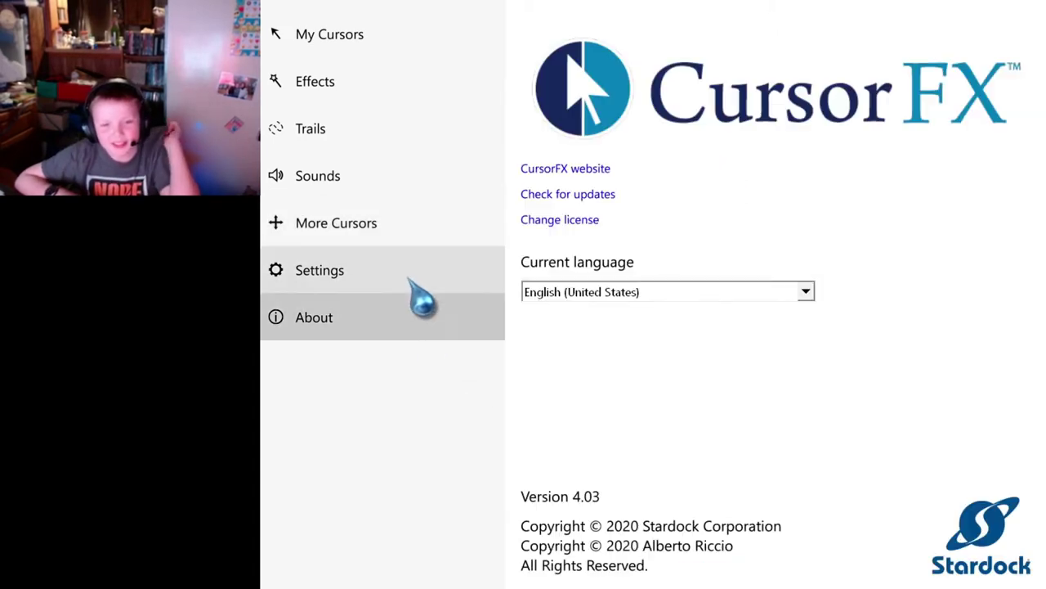
pyautogui.click(391, 186)
pyautogui.click(390, 282)
pyautogui.click(385, 227)
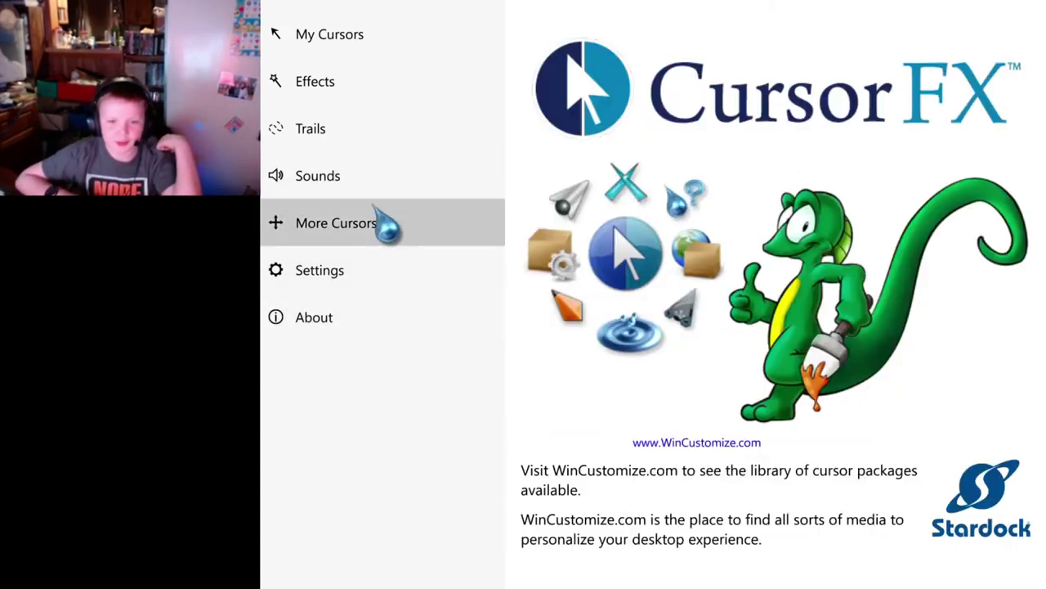
pyautogui.click(369, 172)
pyautogui.click(370, 131)
pyautogui.click(366, 90)
pyautogui.click(362, 37)
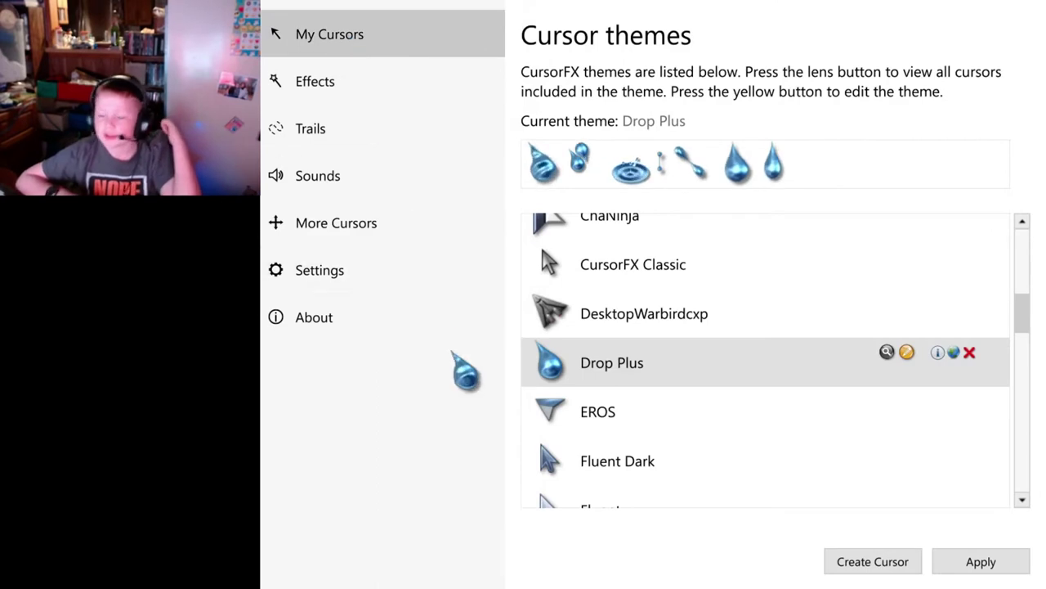
# Select and apply EROS, then view the Effects, Trails and More Cursors pages.
pyautogui.click(594, 415)
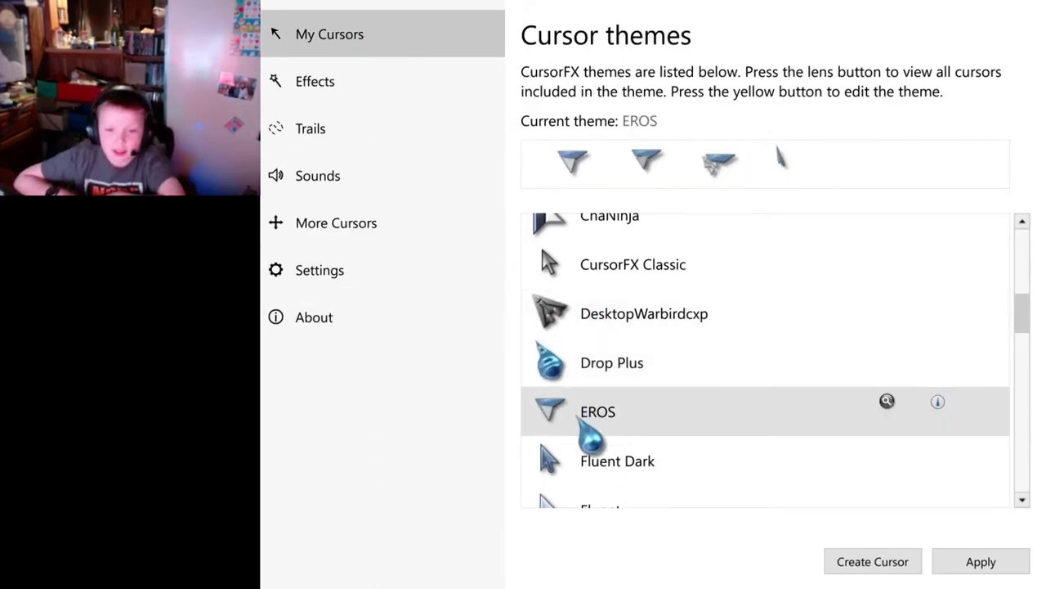
pyautogui.click(981, 564)
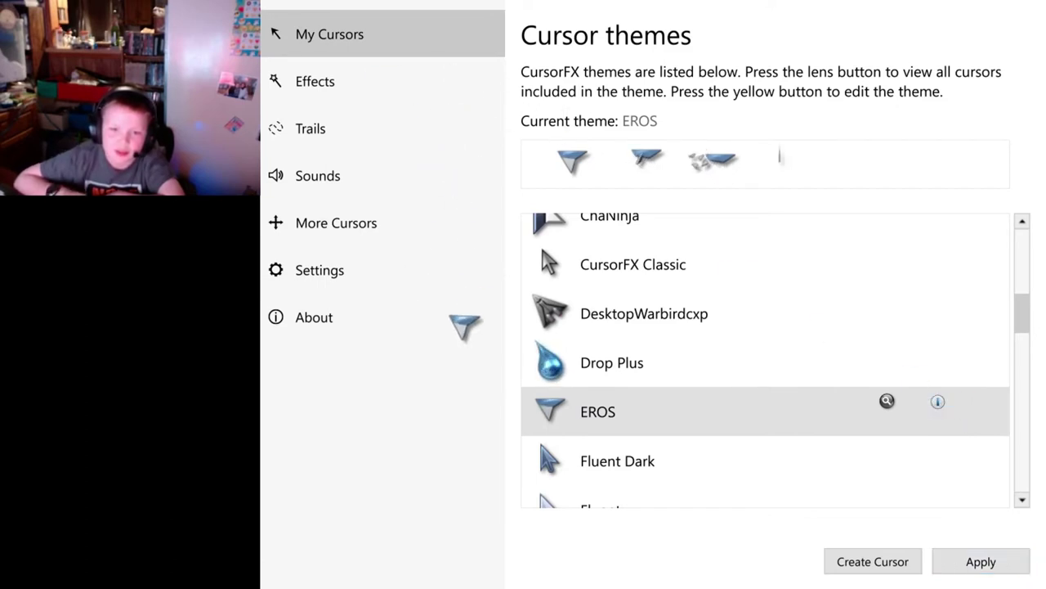
pyautogui.click(282, 82)
pyautogui.click(309, 129)
pyautogui.click(315, 214)
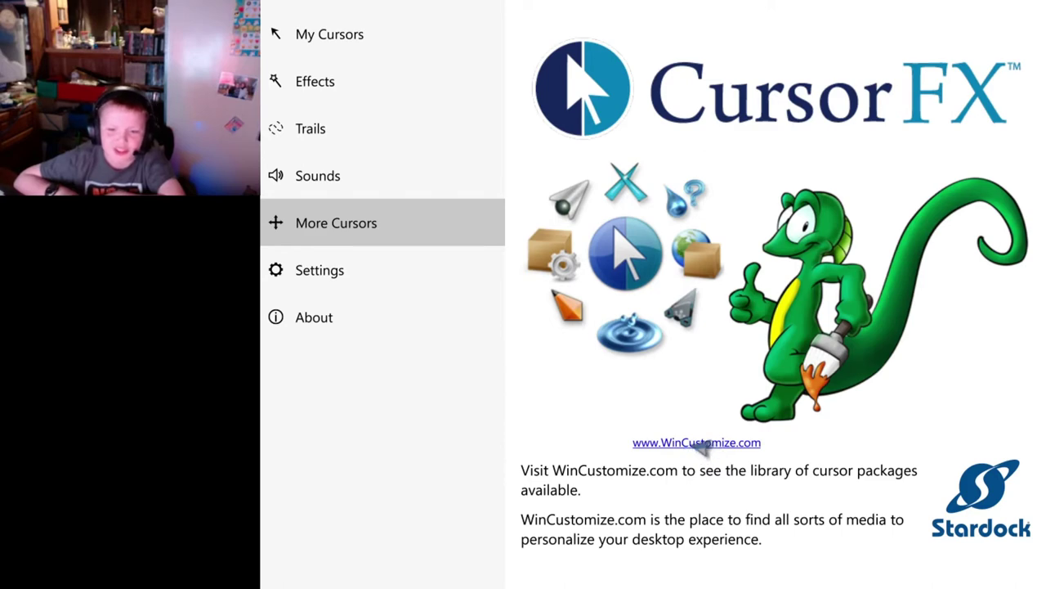
# Visit About, Settings, More Cursors, Sounds, Trails and Effects, then return to My Cursors.
pyautogui.click(380, 327)
pyautogui.click(374, 255)
pyautogui.click(381, 219)
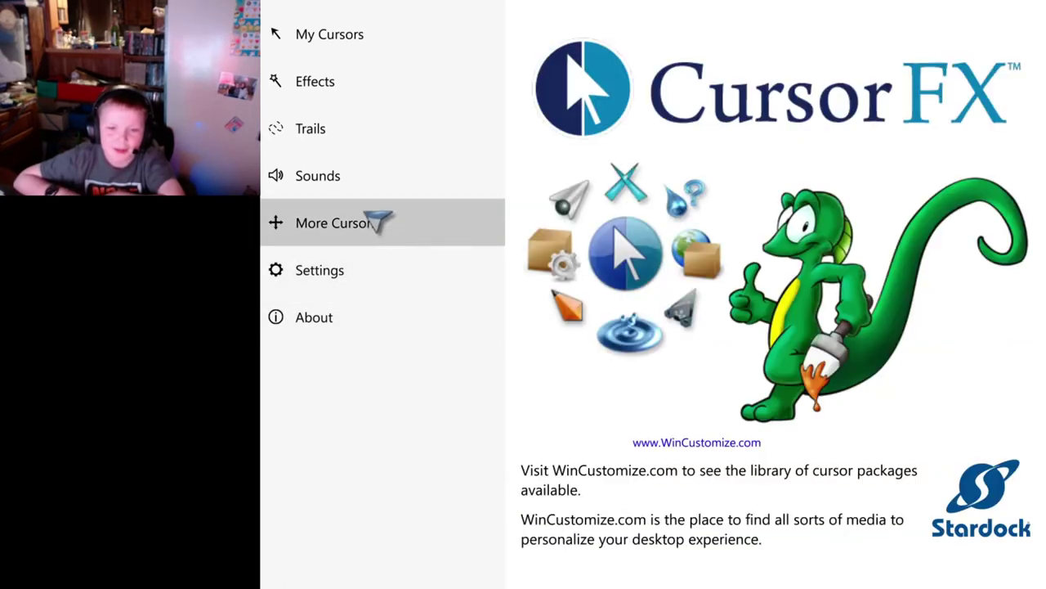
pyautogui.click(382, 186)
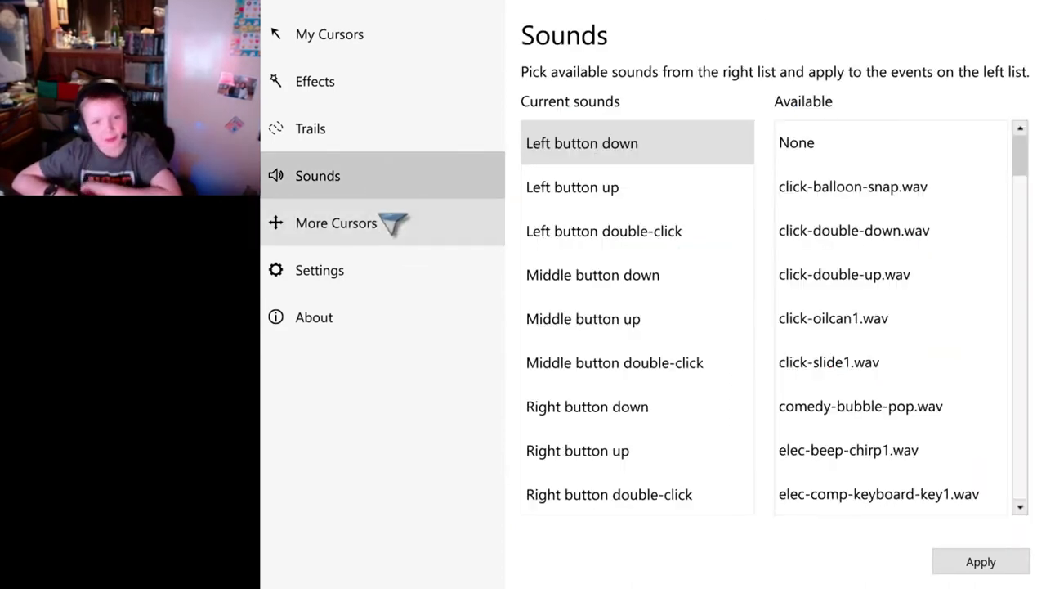
pyautogui.click(293, 133)
pyautogui.click(322, 78)
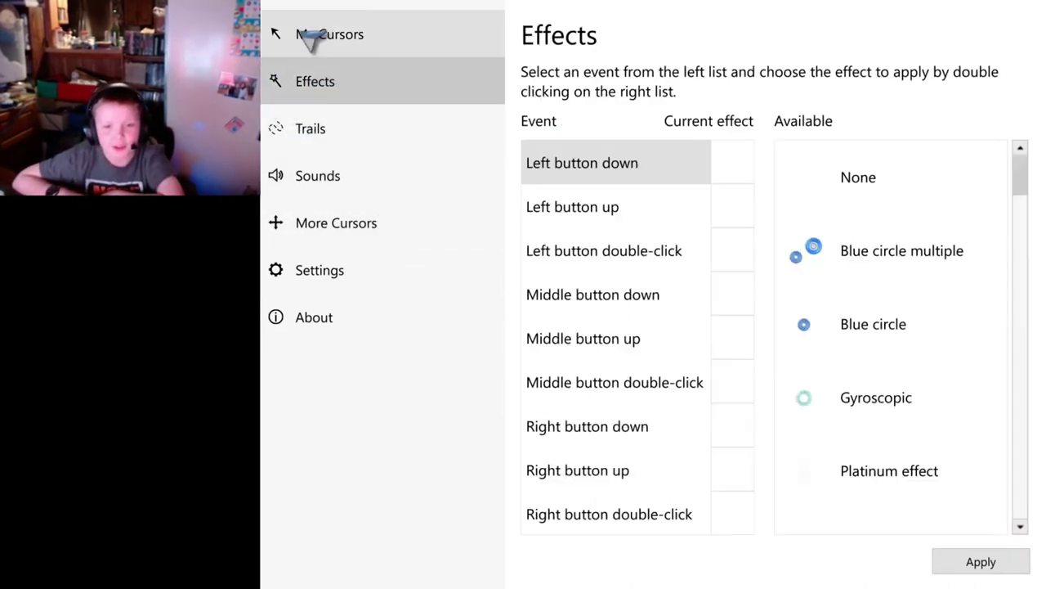
pyautogui.click(311, 39)
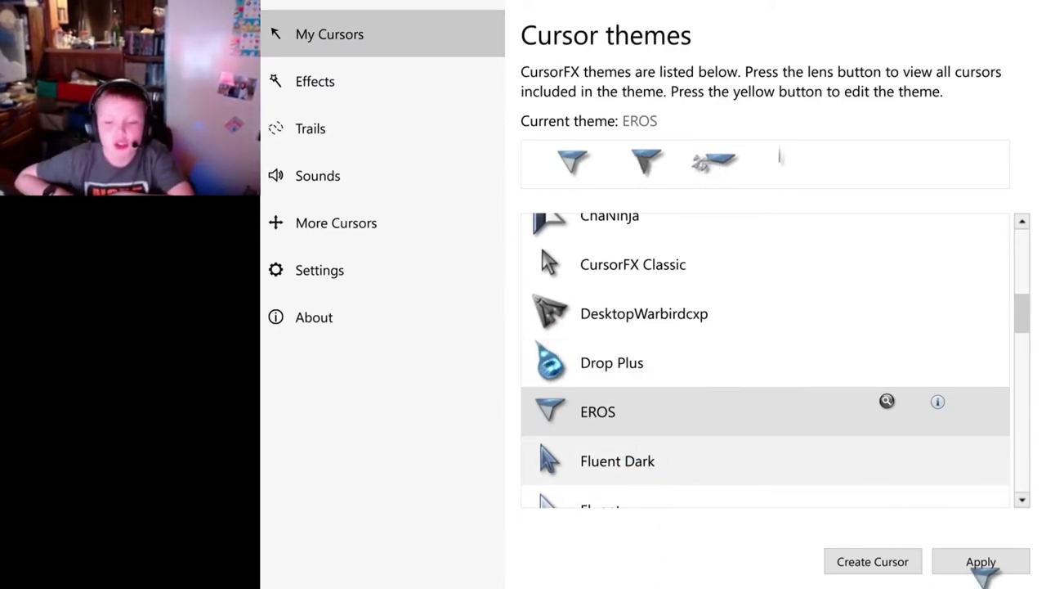
# Apply Fluent Dark and view the Effects, Trails, Sounds and Settings pages.
pyautogui.click(985, 562)
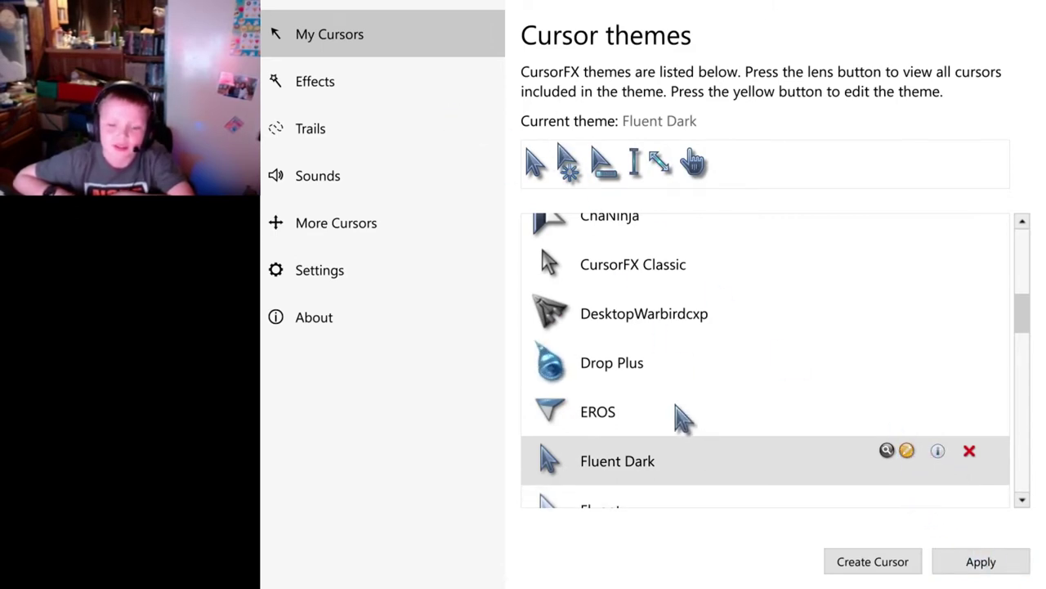
pyautogui.click(319, 81)
pyautogui.click(320, 143)
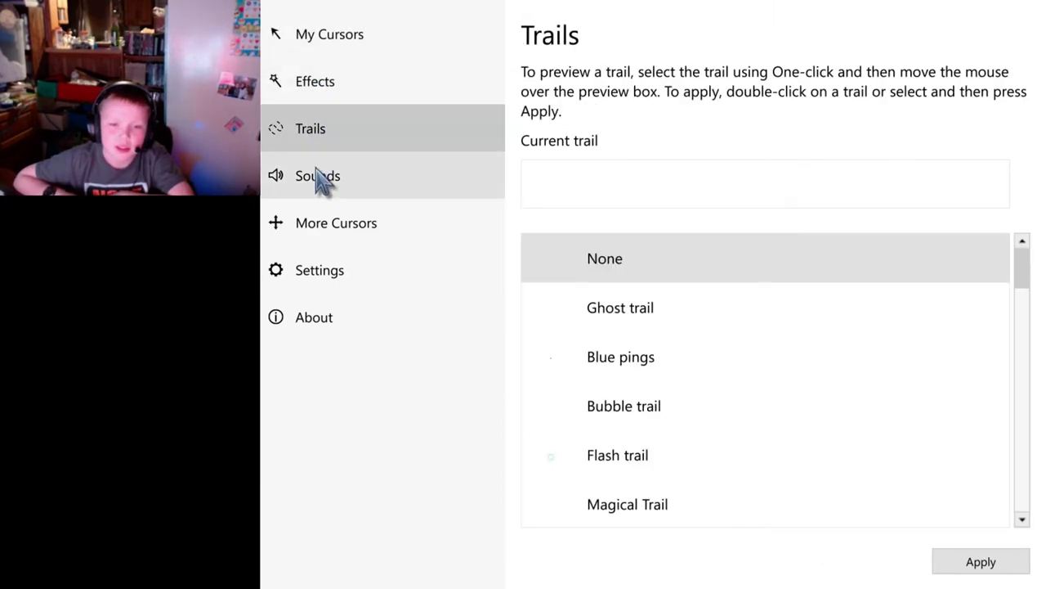
pyautogui.click(318, 176)
pyautogui.click(323, 270)
# Move back and forth between the More Cursors, Settings and About pages.
pyautogui.click(335, 225)
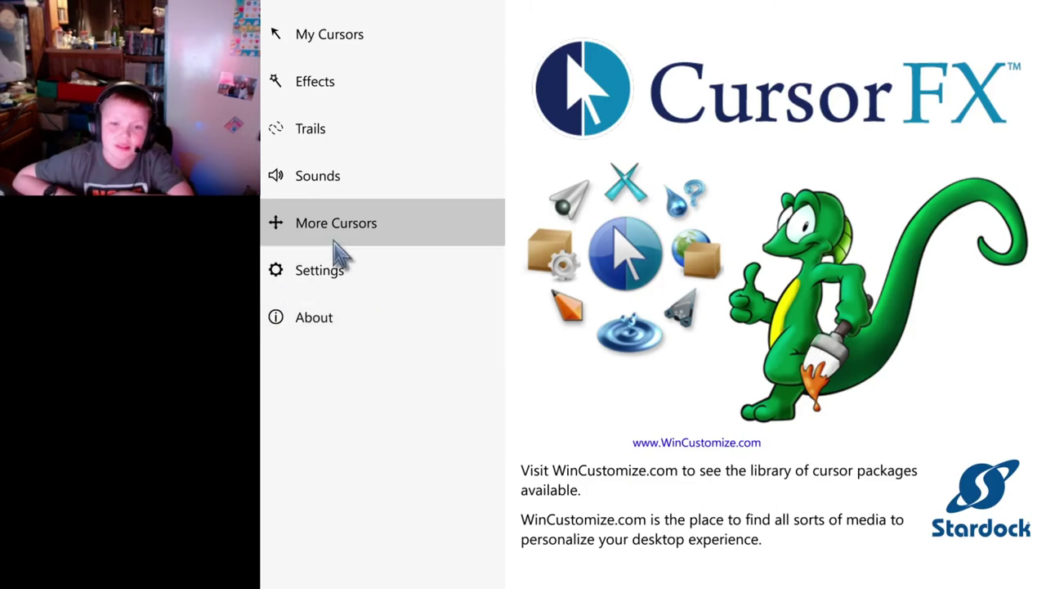
pyautogui.click(331, 270)
pyautogui.click(319, 327)
pyautogui.click(356, 219)
pyautogui.click(327, 270)
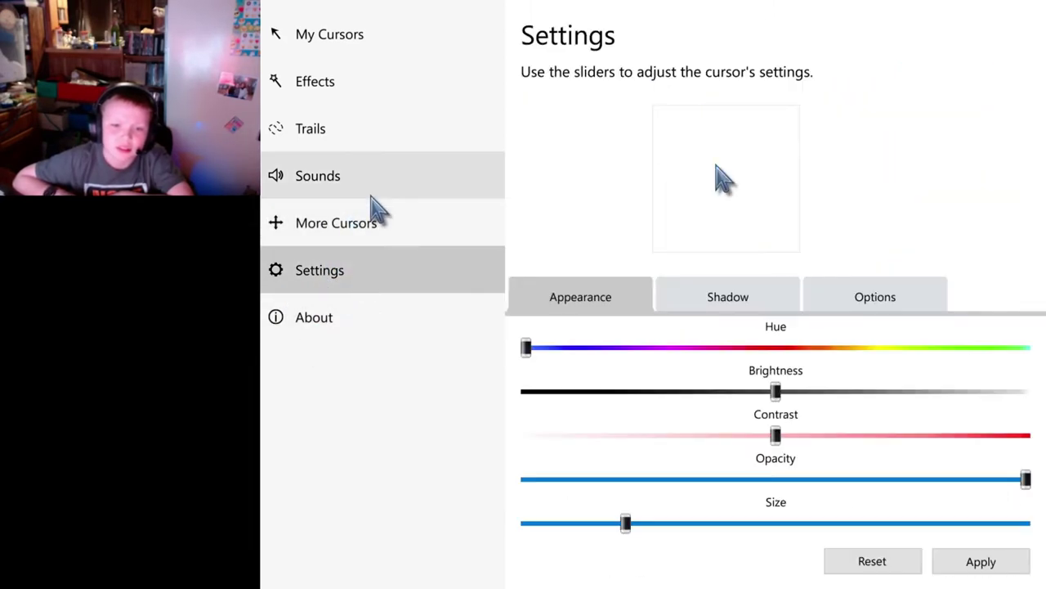
pyautogui.click(363, 219)
# Pass through Trails, Sounds and Effects back to My Cursors, scroll down and select Fluent.
pyautogui.click(321, 130)
pyautogui.click(319, 176)
pyautogui.click(323, 97)
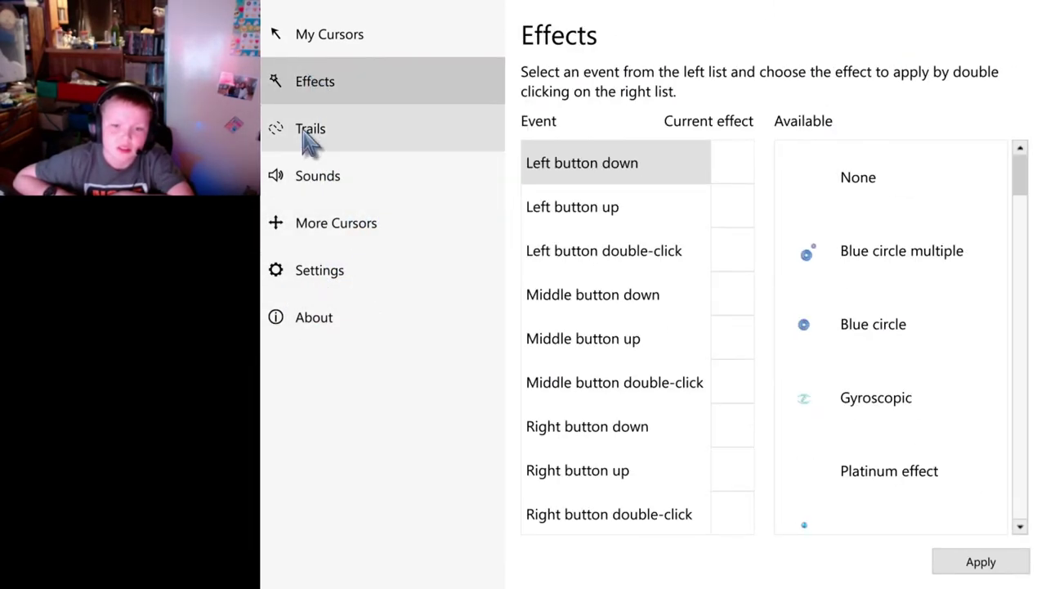
pyautogui.click(327, 35)
pyautogui.scroll(-4, 626, 339)
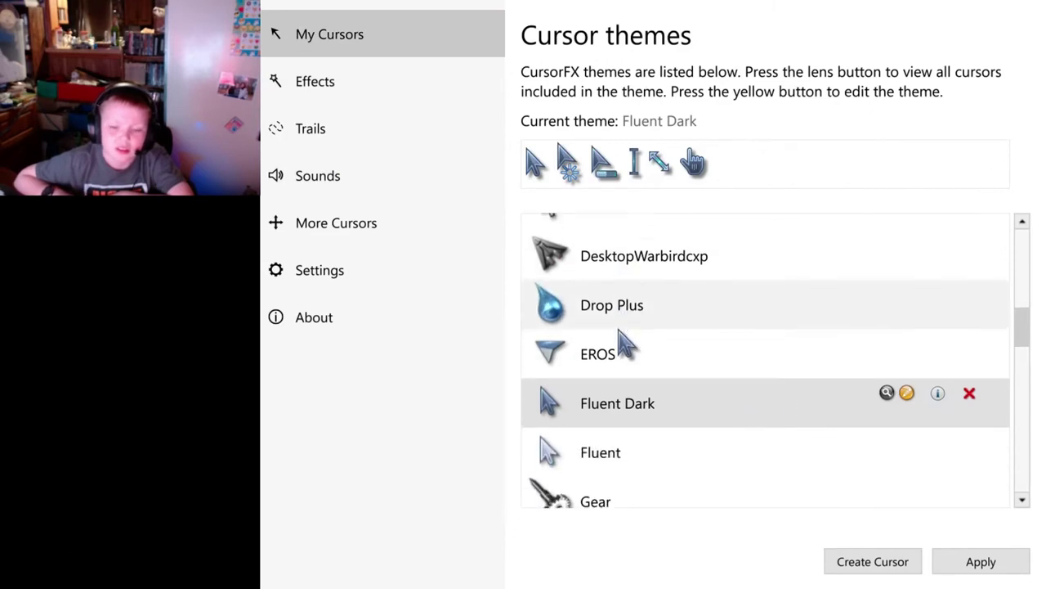
pyautogui.click(593, 356)
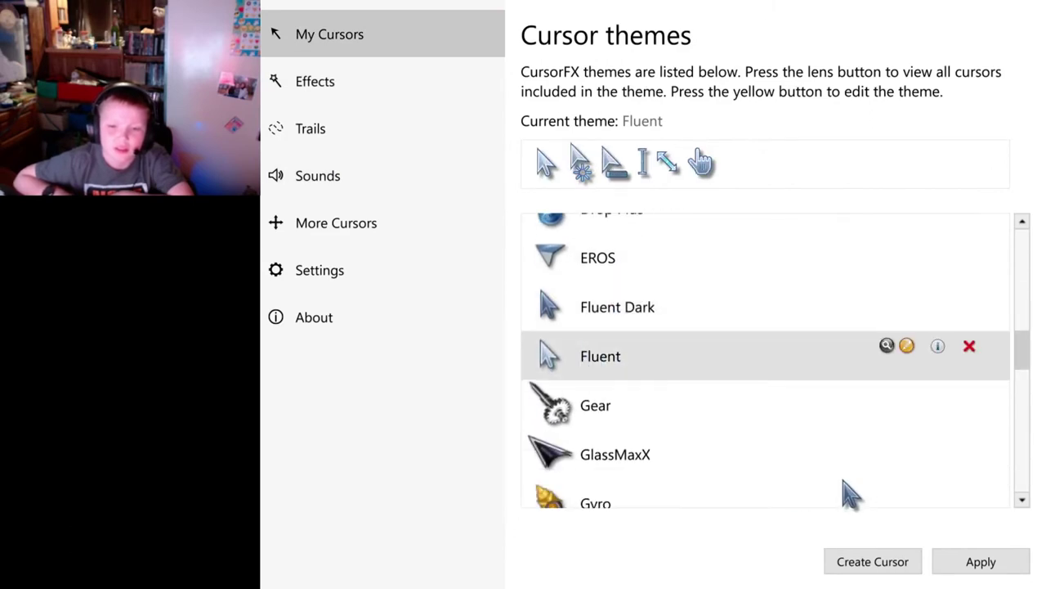
# Apply Fluent, then view the Effects, Trails, More Cursors, Settings and About pages.
pyautogui.click(965, 563)
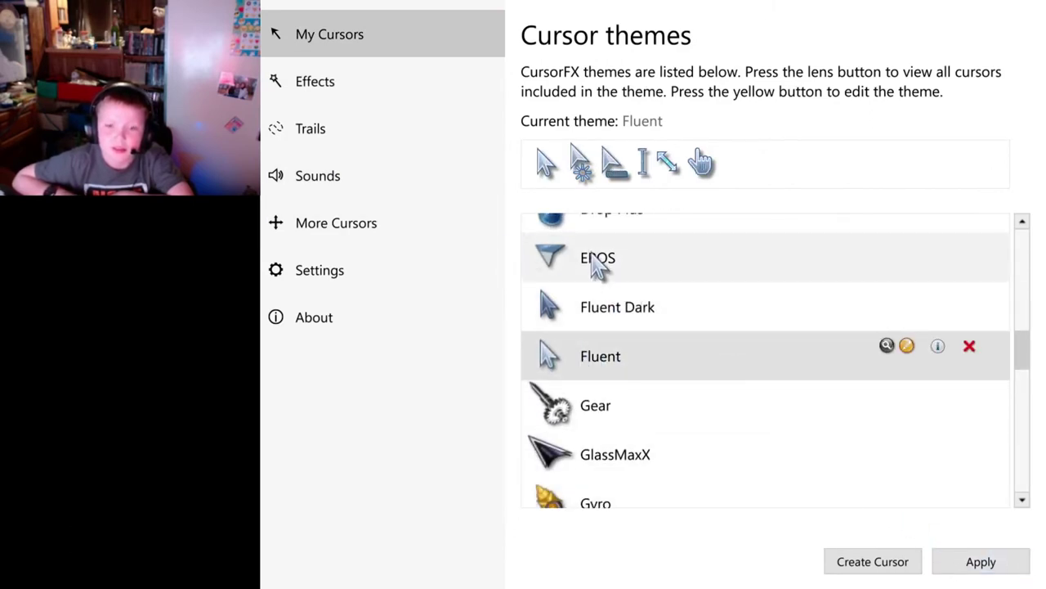
pyautogui.click(351, 82)
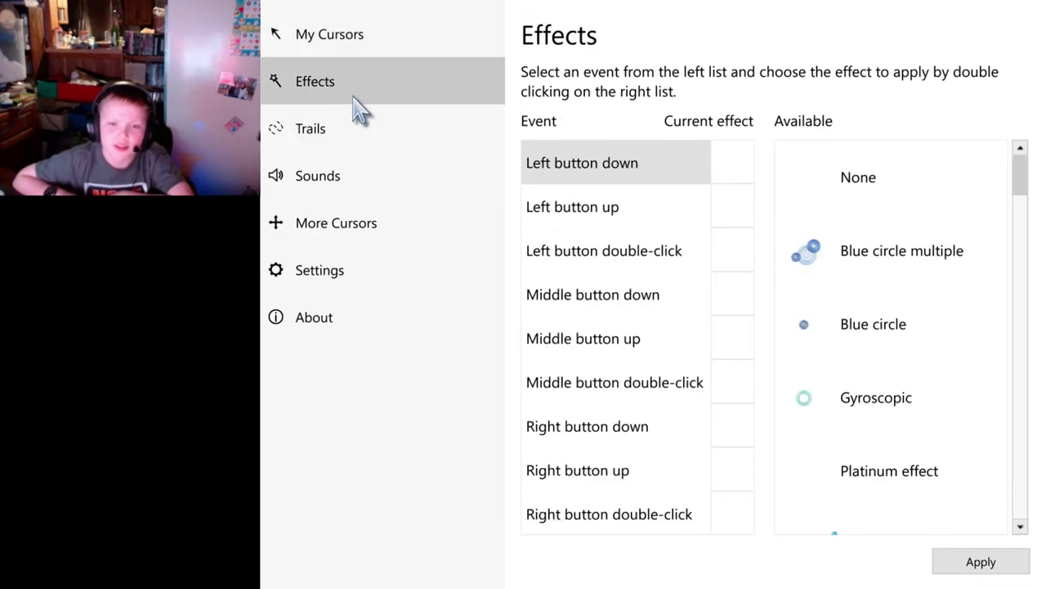
pyautogui.click(327, 128)
pyautogui.click(352, 222)
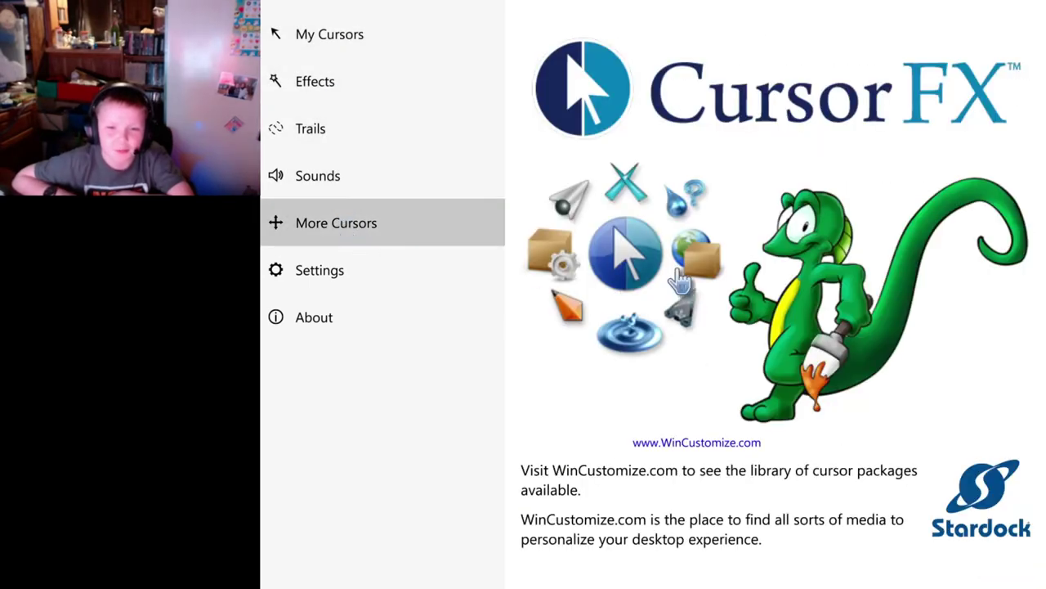
pyautogui.click(331, 270)
pyautogui.click(339, 317)
# Revisit Settings, Sounds, Trails and Effects, ending back on the Cursor themes list.
pyautogui.click(322, 265)
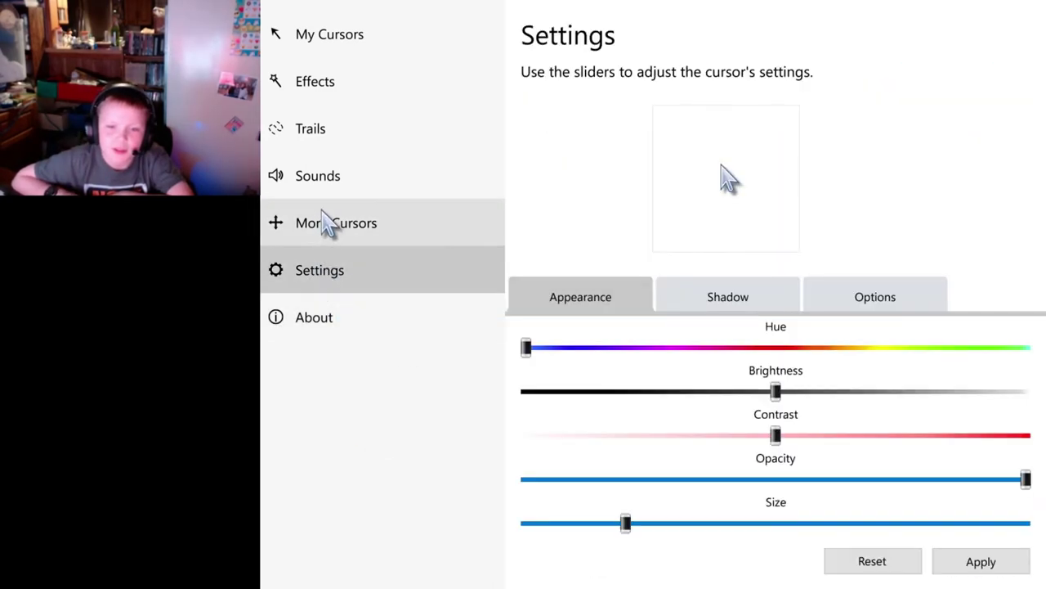
pyautogui.click(337, 173)
pyautogui.click(340, 127)
pyautogui.click(347, 54)
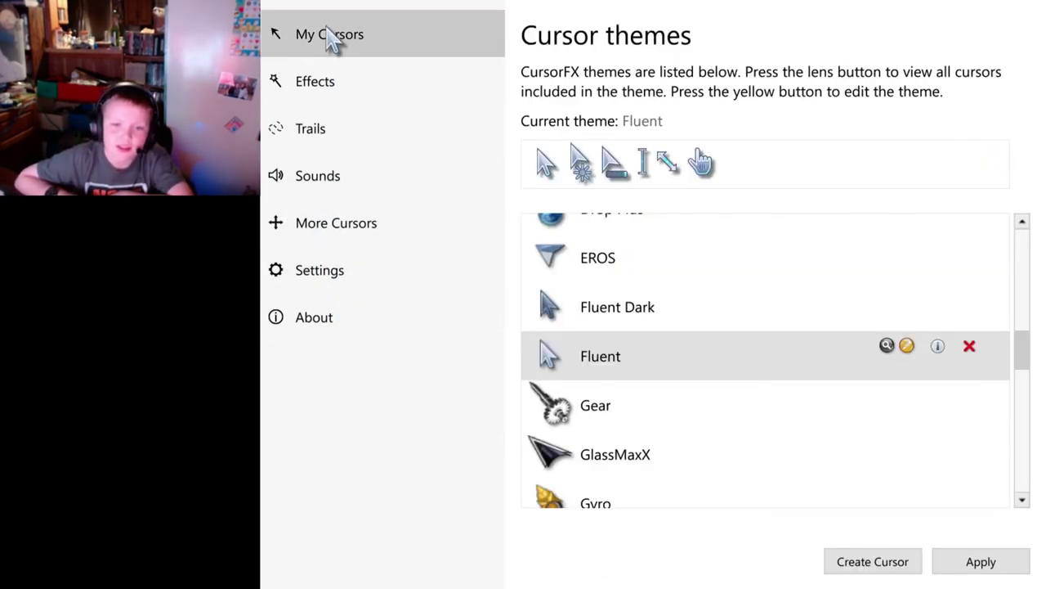
pyautogui.click(378, 86)
pyautogui.click(338, 34)
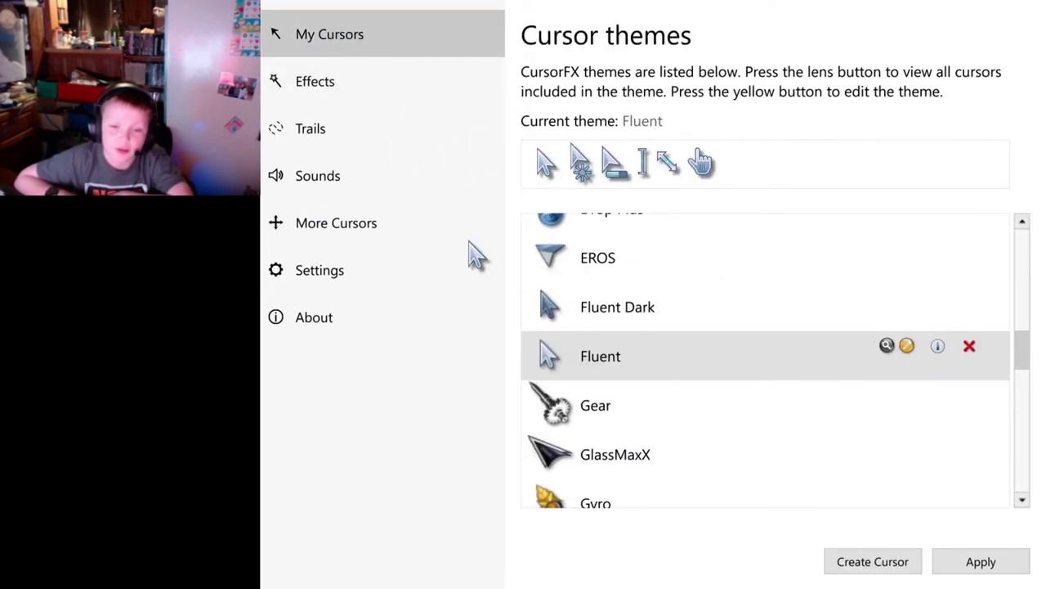
# Select the Gear cursor theme and apply it.
pyautogui.click(637, 413)
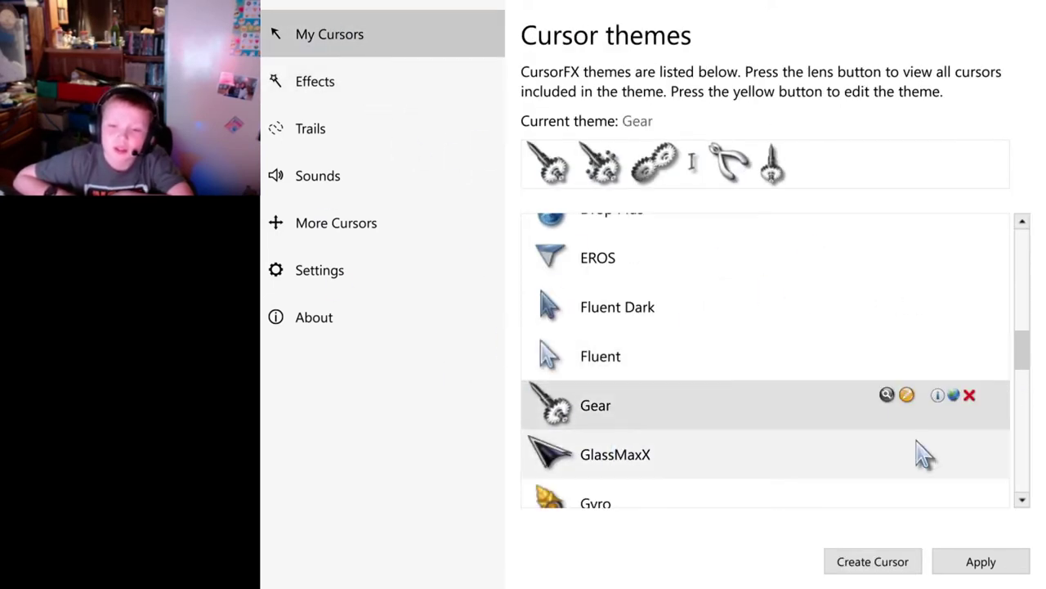
pyautogui.click(981, 564)
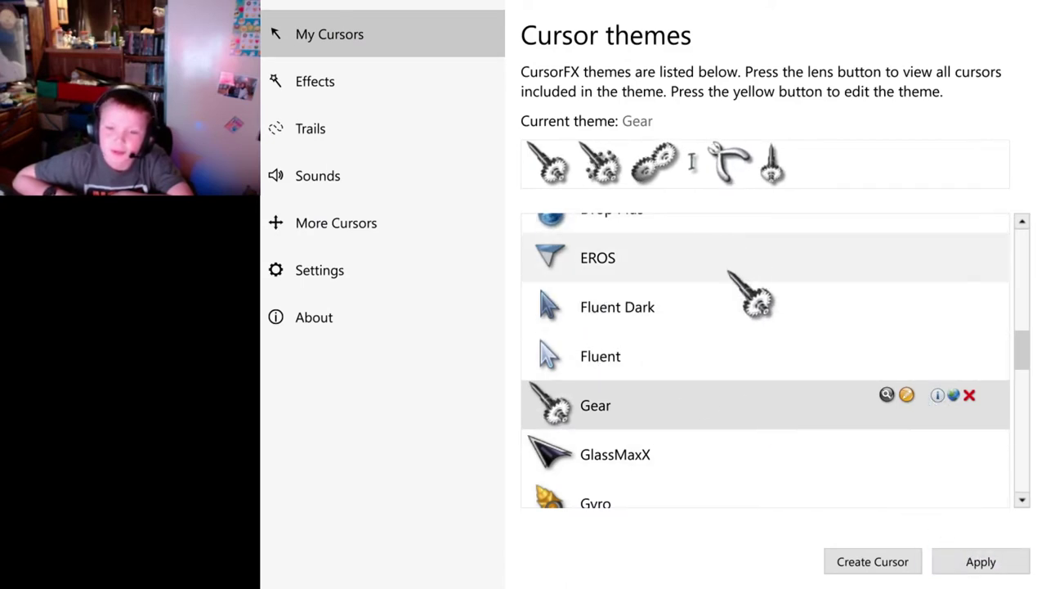
pyautogui.click(950, 395)
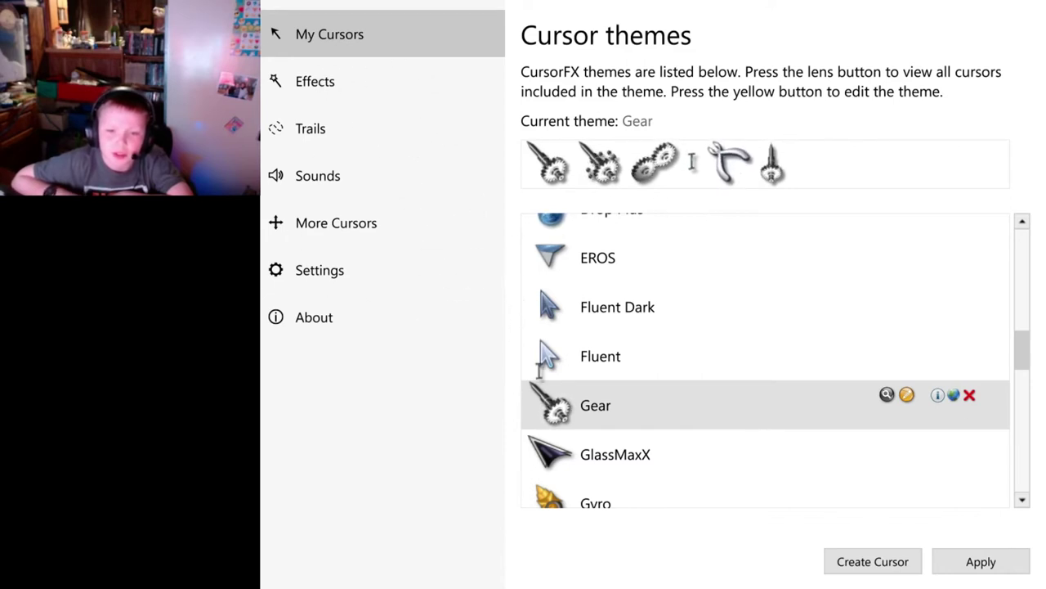
# Browse the effects, sounds, more cursors, settings and about pages, then select GlassMaxX in My Cursors.
pyautogui.click(293, 97)
pyautogui.click(315, 176)
pyautogui.click(325, 229)
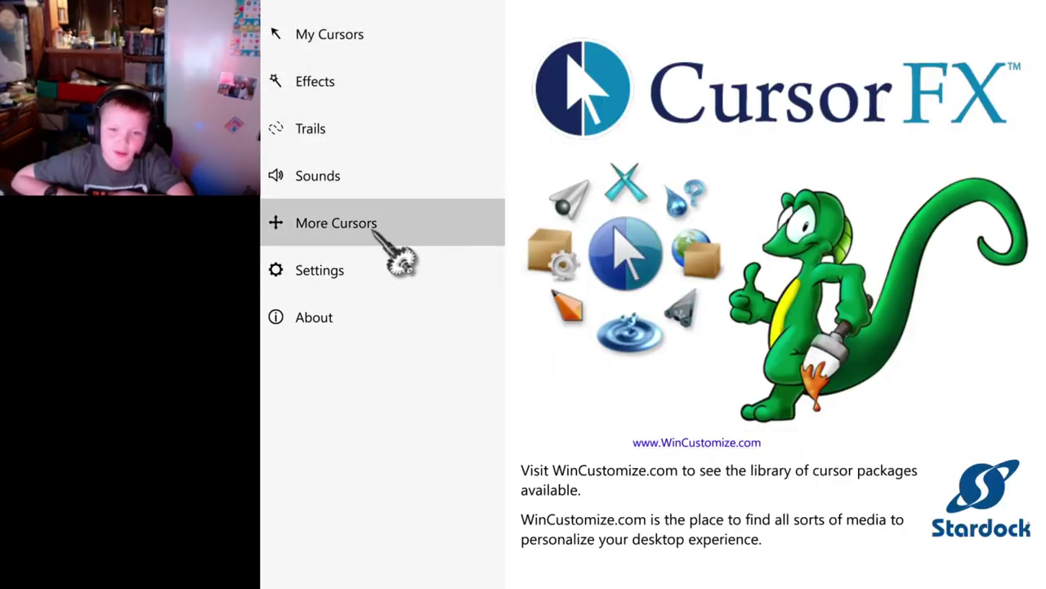
pyautogui.click(360, 269)
pyautogui.click(345, 312)
pyautogui.click(350, 274)
pyautogui.click(348, 176)
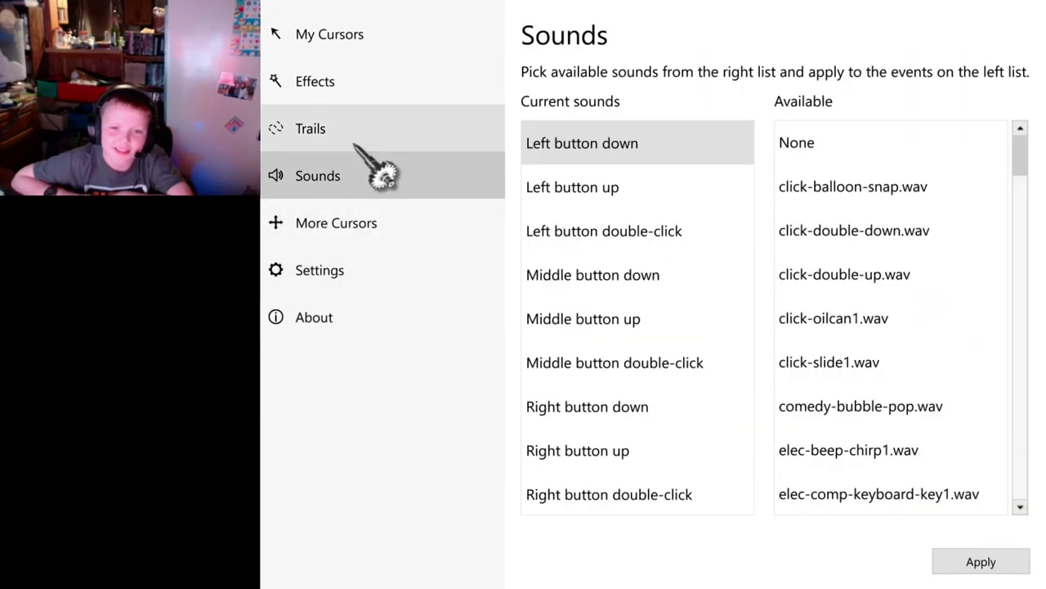
pyautogui.click(359, 129)
pyautogui.click(376, 33)
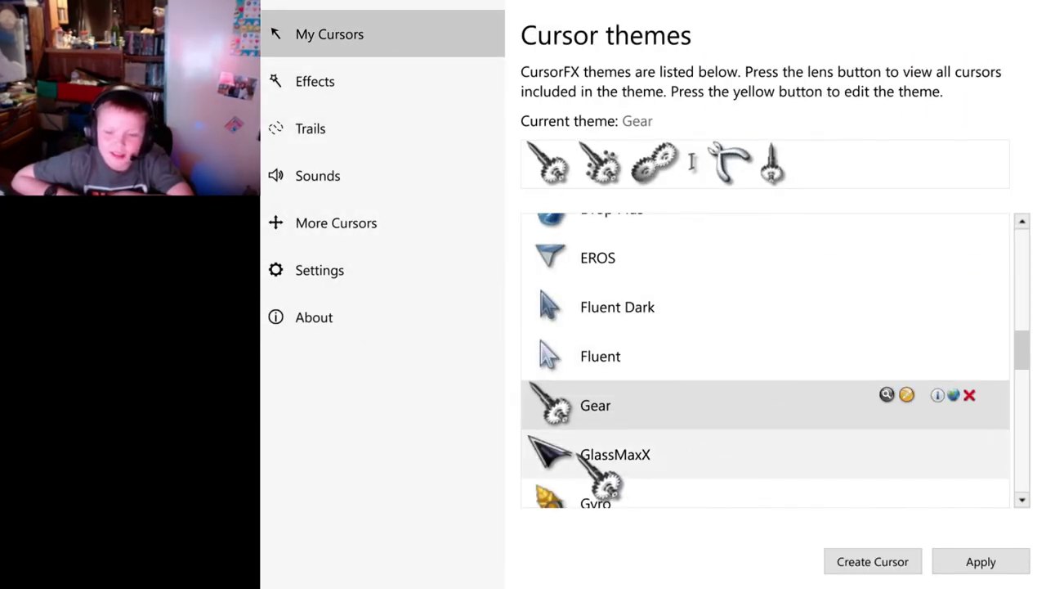
pyautogui.click(582, 451)
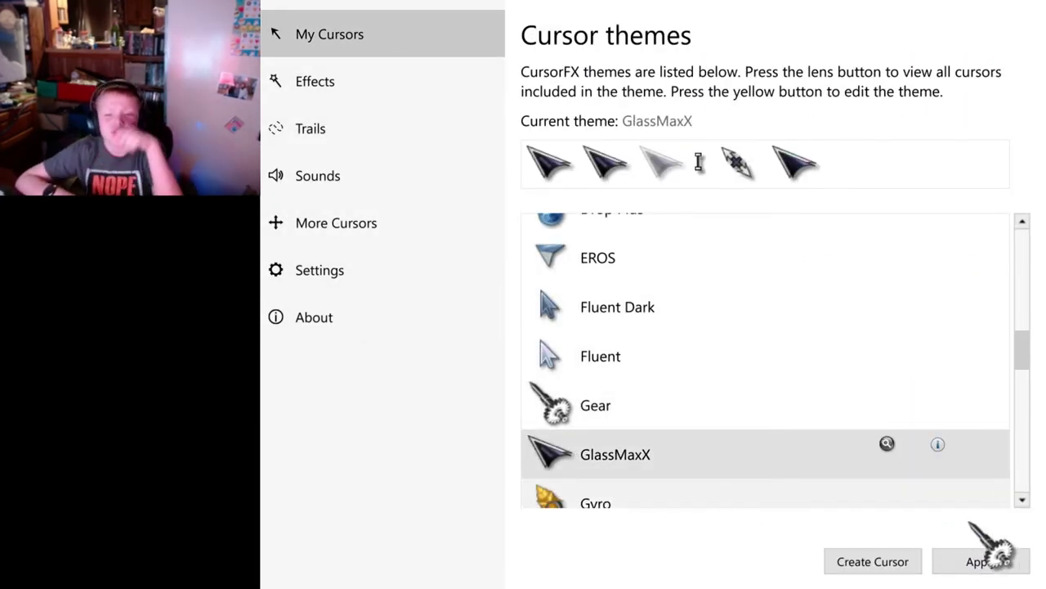
# Apply GlassMaxX and view its theme info, listed as part of the GlassMaxX Suite.
pyautogui.click(960, 561)
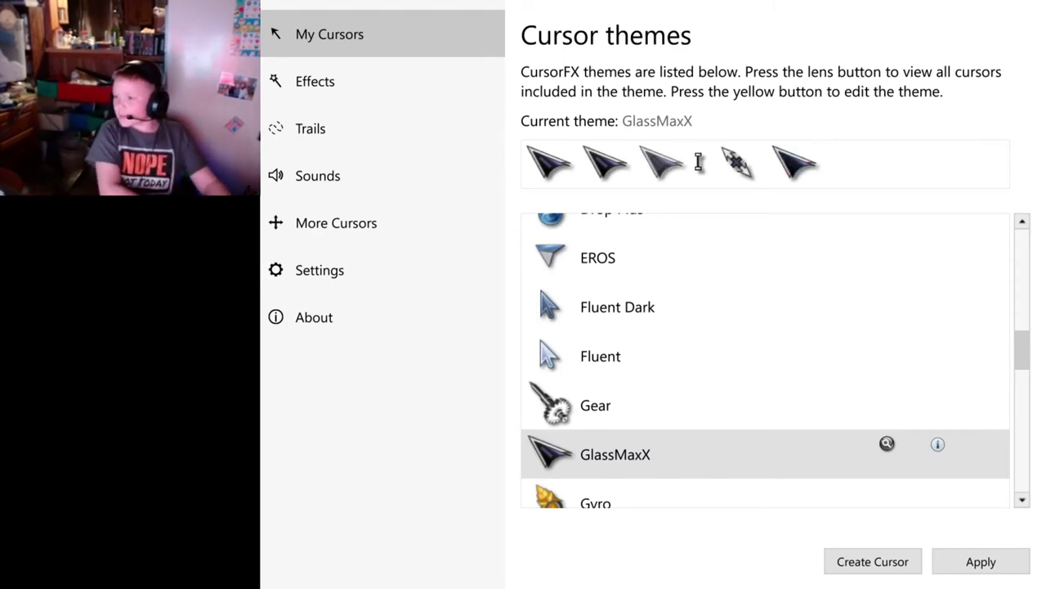
pyautogui.click(938, 444)
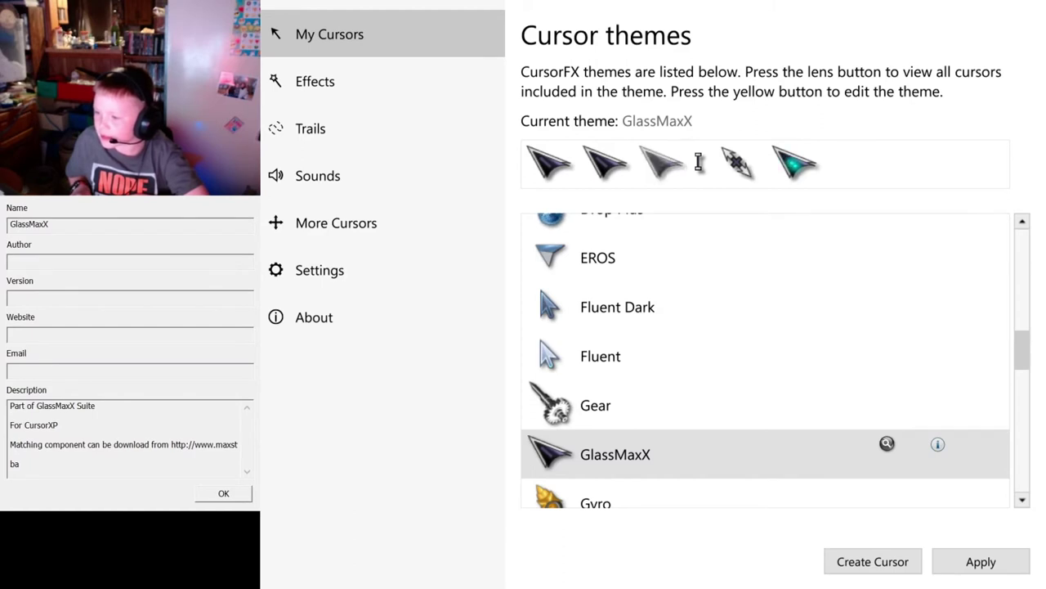
pyautogui.click(223, 493)
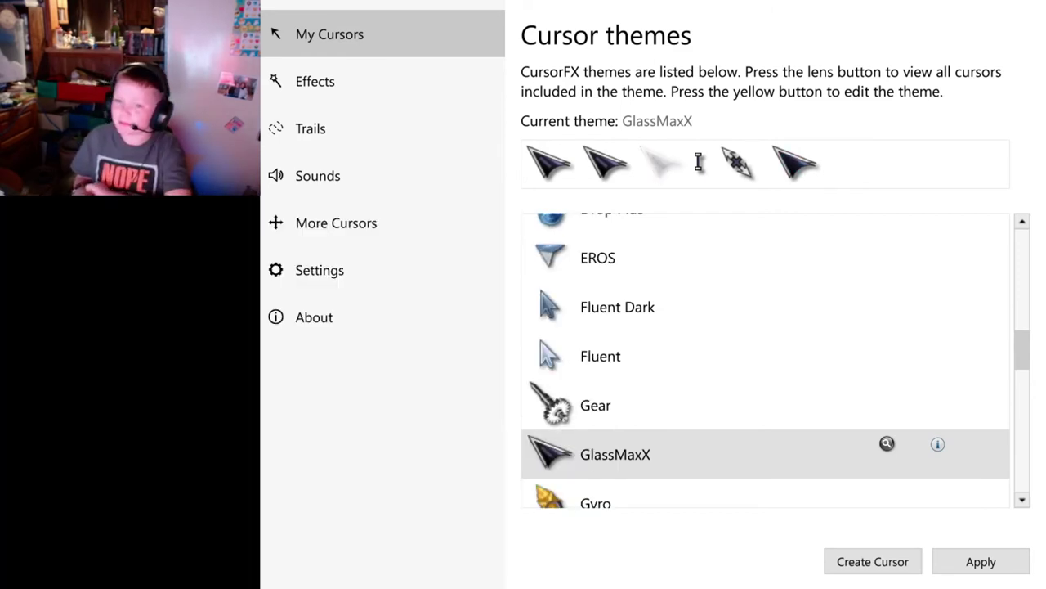
pyautogui.click(938, 444)
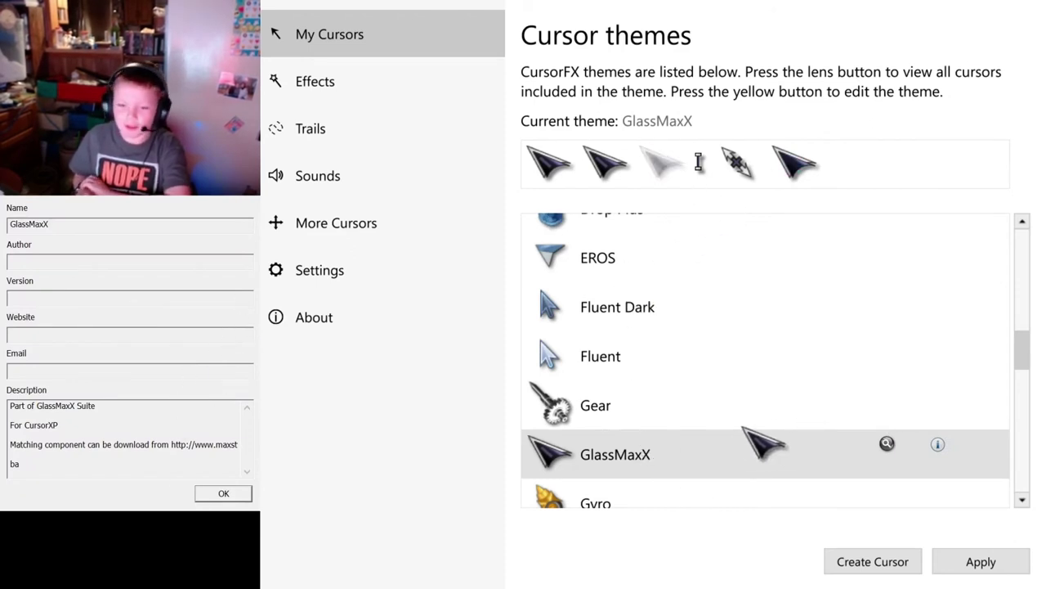
pyautogui.click(223, 493)
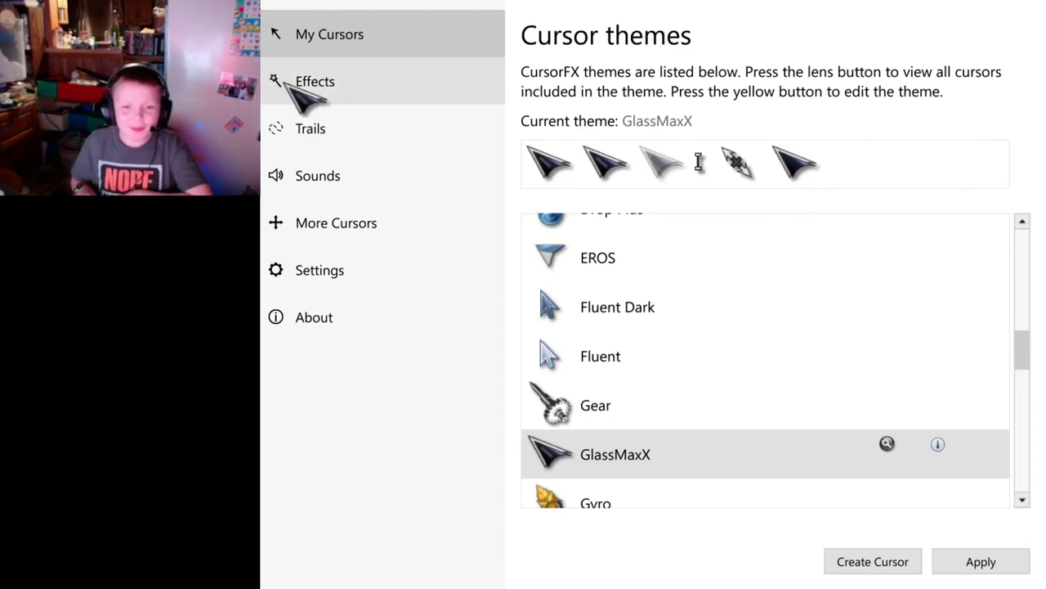
# Browse the effects, trails, sounds, more cursors, settings and about pages, then scroll the themes list.
pyautogui.click(309, 96)
pyautogui.click(317, 131)
pyautogui.click(318, 175)
pyautogui.click(318, 222)
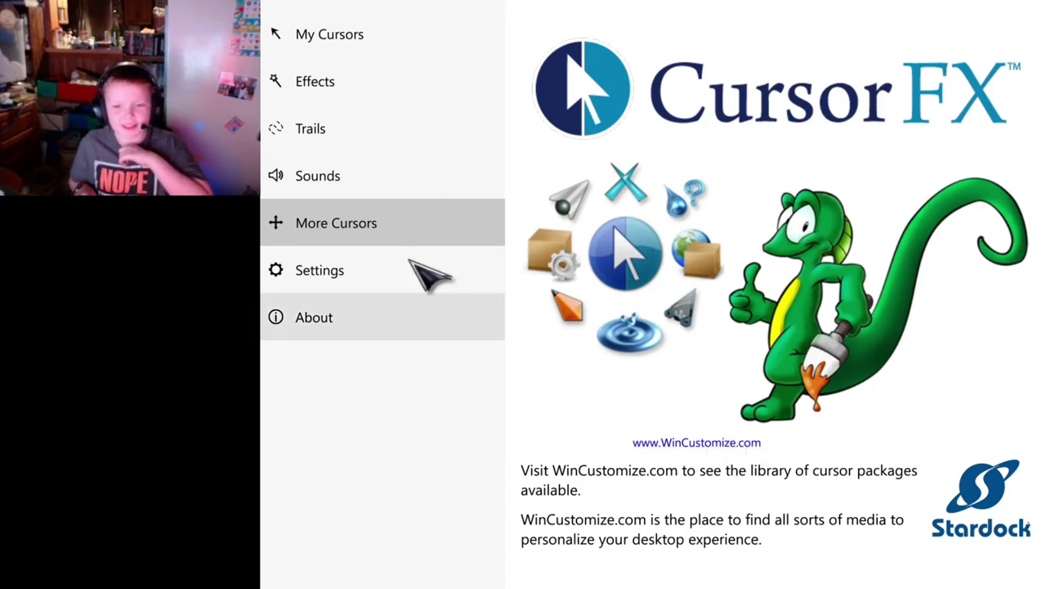
pyautogui.click(334, 266)
pyautogui.click(340, 297)
pyautogui.click(335, 273)
pyautogui.click(315, 132)
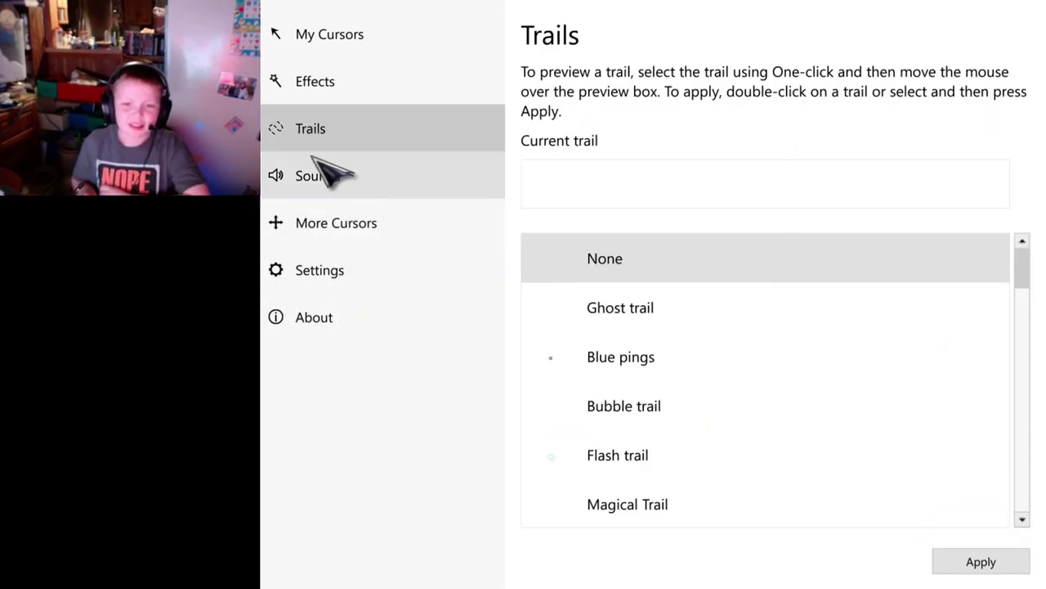
pyautogui.click(314, 173)
pyautogui.click(304, 126)
pyautogui.click(309, 80)
pyautogui.click(298, 47)
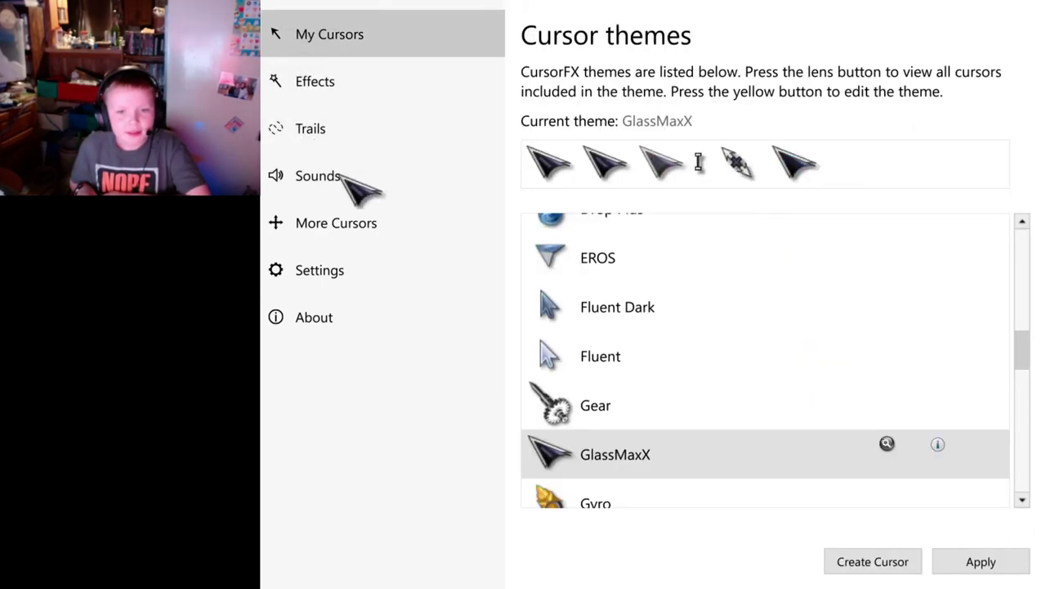
pyautogui.scroll(-1, 759, 384)
# Apply Gyro and read its theme info, including the 'Gilded Glory!' description.
pyautogui.click(711, 478)
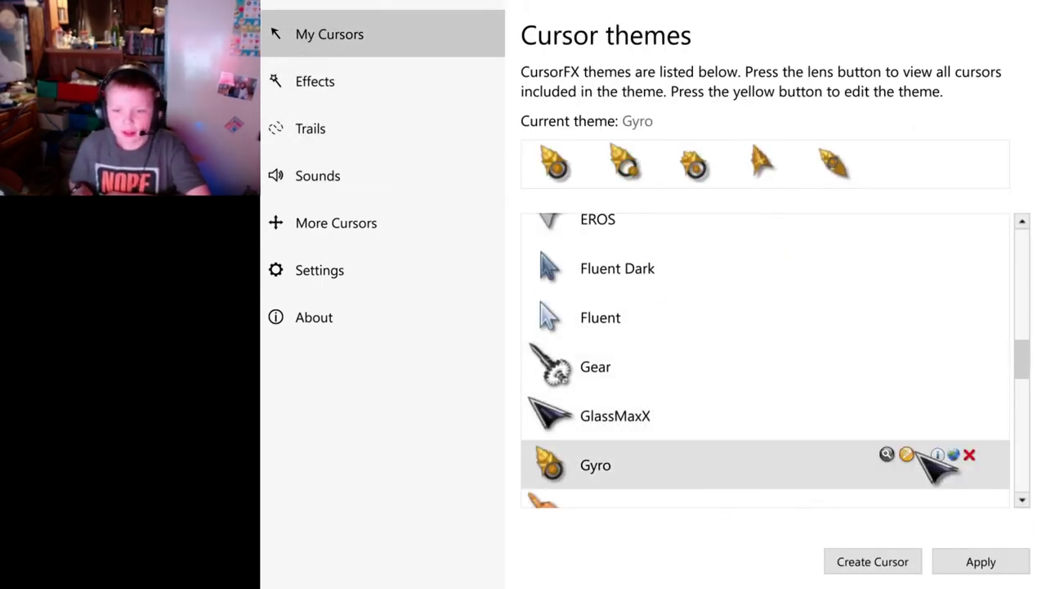
pyautogui.click(981, 561)
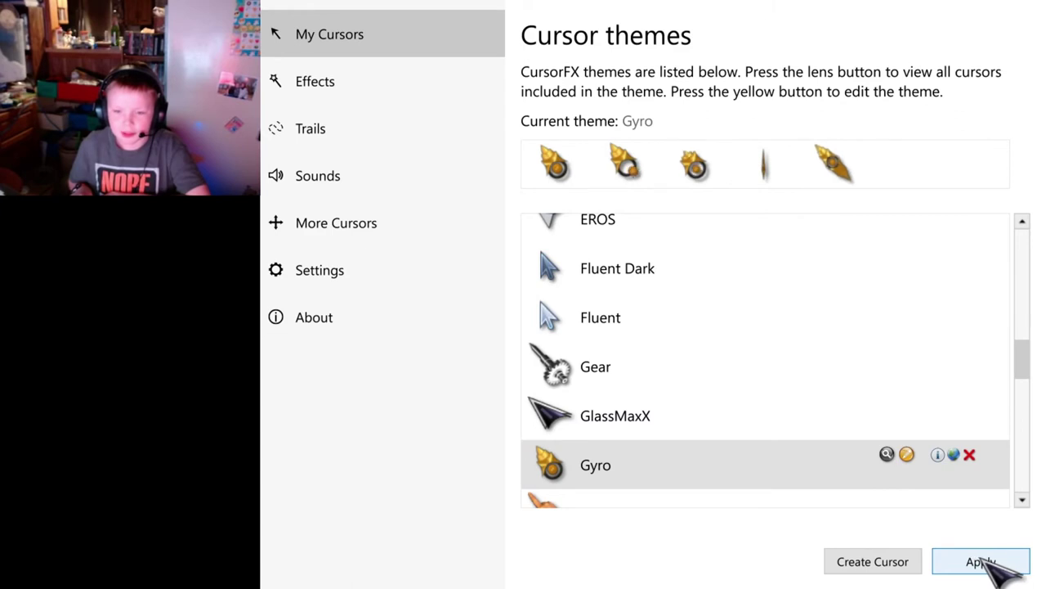
pyautogui.click(937, 455)
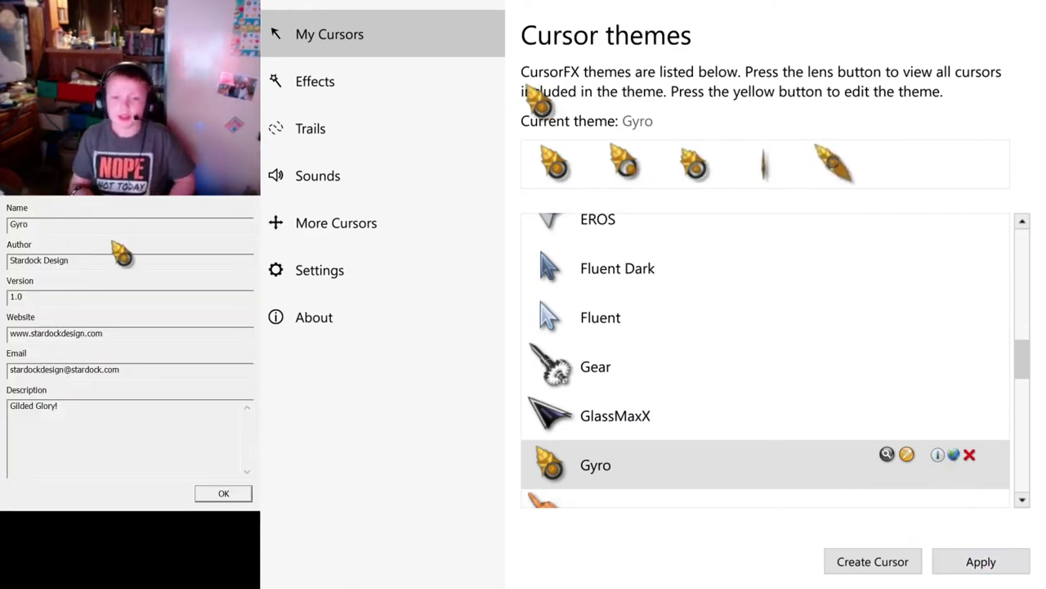
pyautogui.click(82, 226)
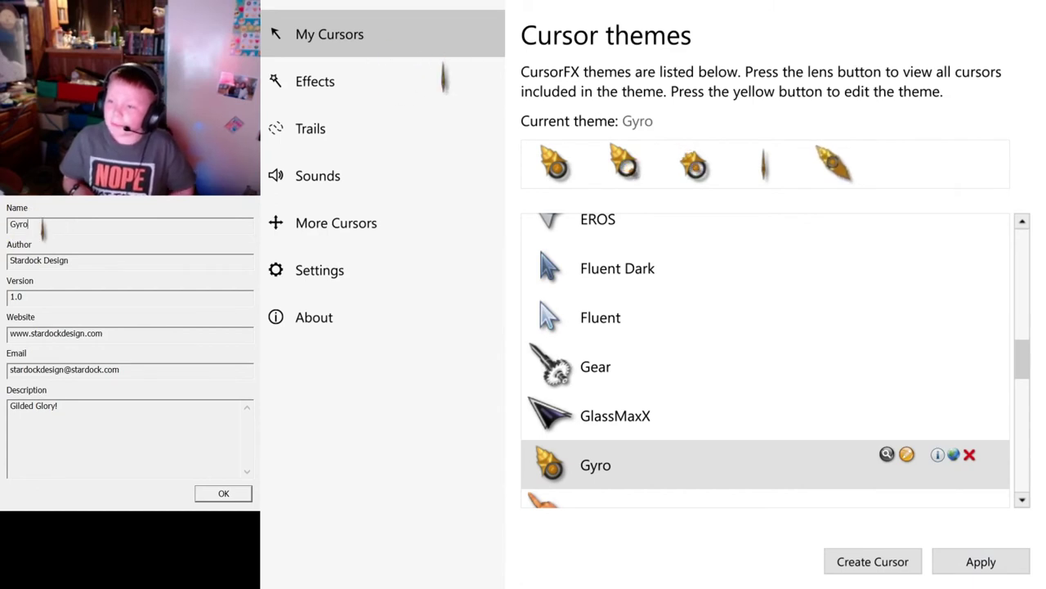
pyautogui.doubleClick(42, 228)
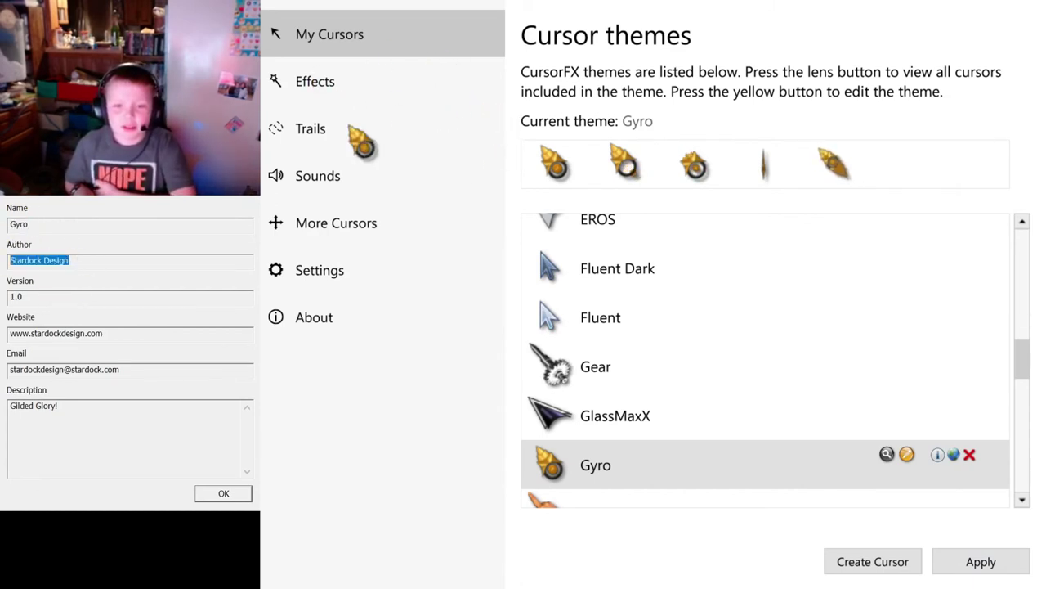
pyautogui.click(82, 415)
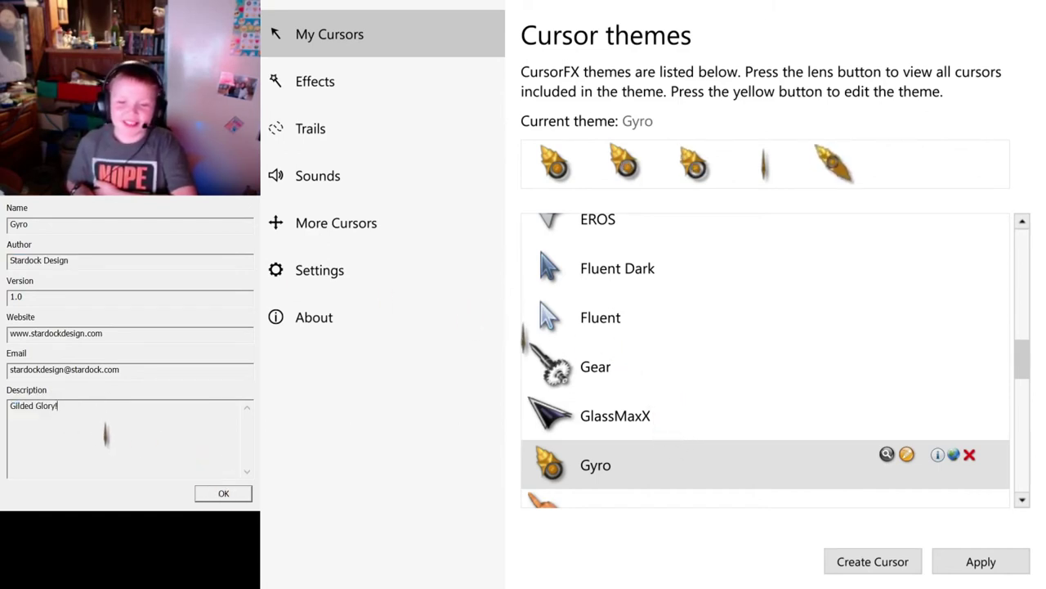
pyautogui.click(229, 493)
# Look through the effects, trails, sounds, more cursors and settings pages, then scroll the themes list.
pyautogui.click(317, 81)
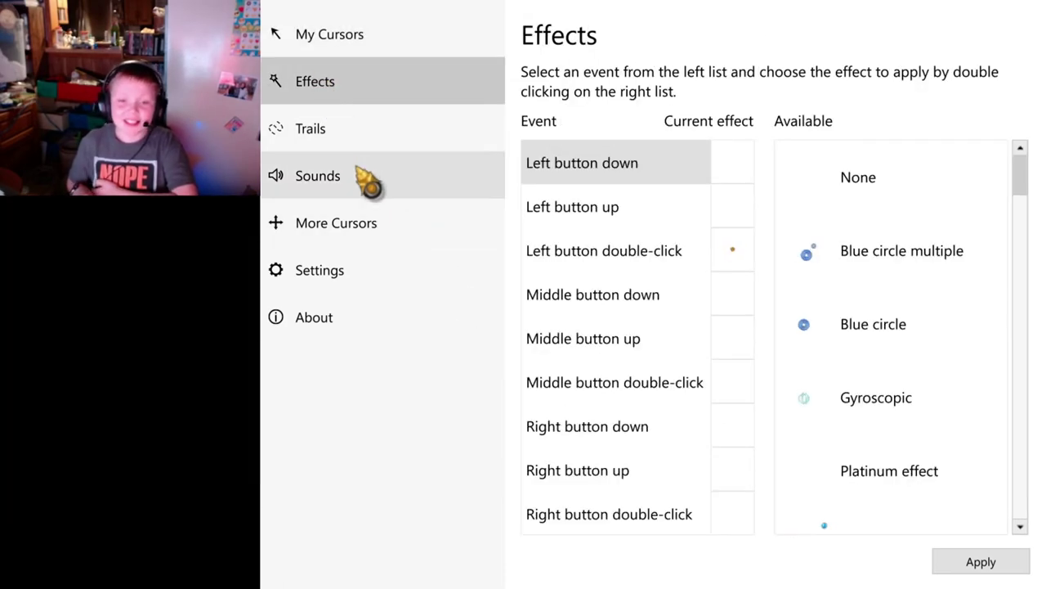
pyautogui.click(309, 131)
pyautogui.click(327, 180)
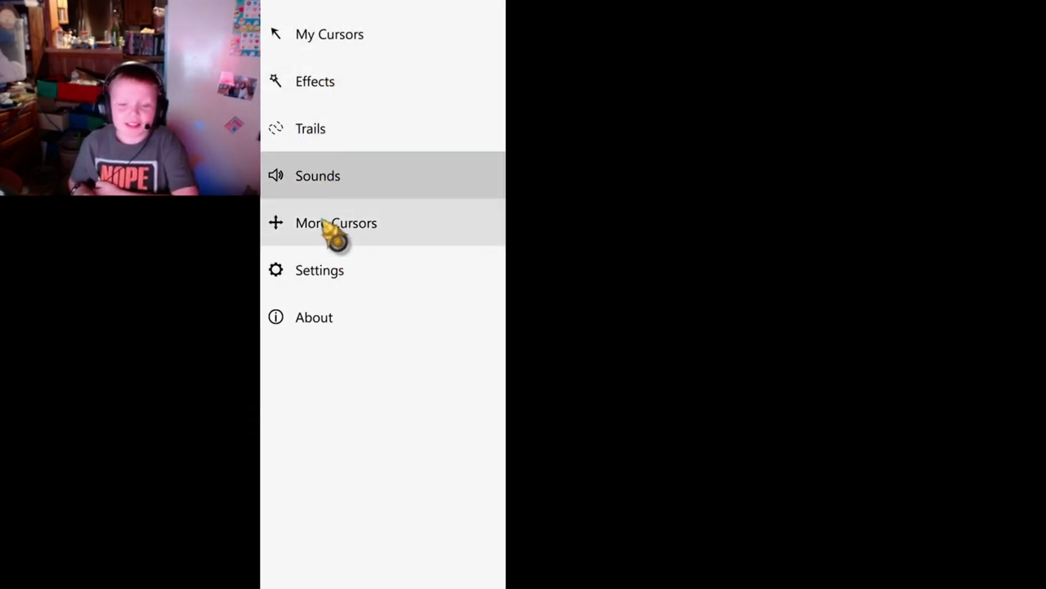
pyautogui.click(337, 226)
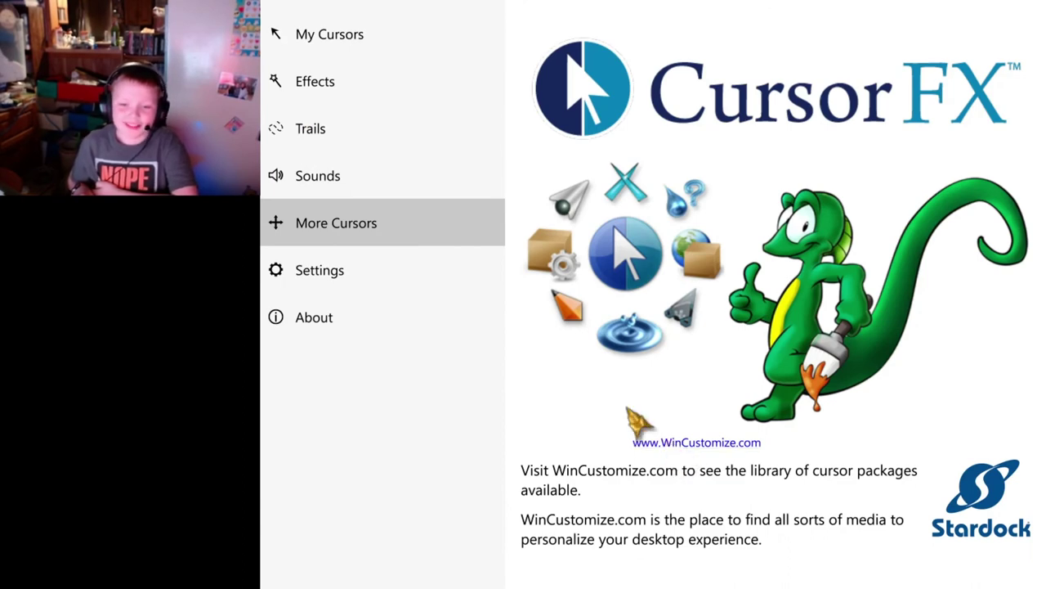
pyautogui.click(299, 273)
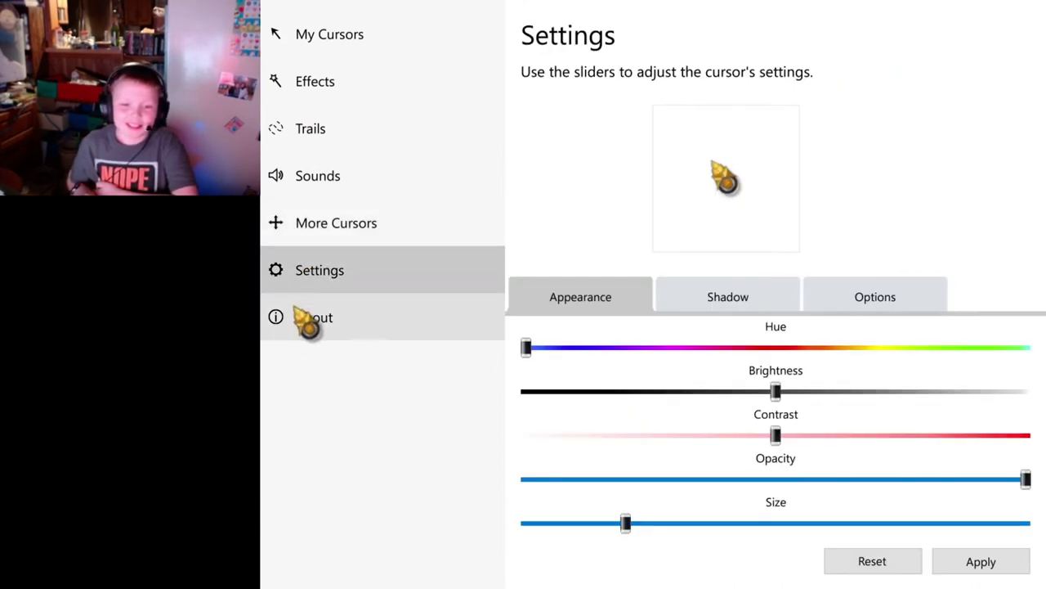
pyautogui.click(304, 223)
pyautogui.click(302, 176)
pyautogui.click(304, 81)
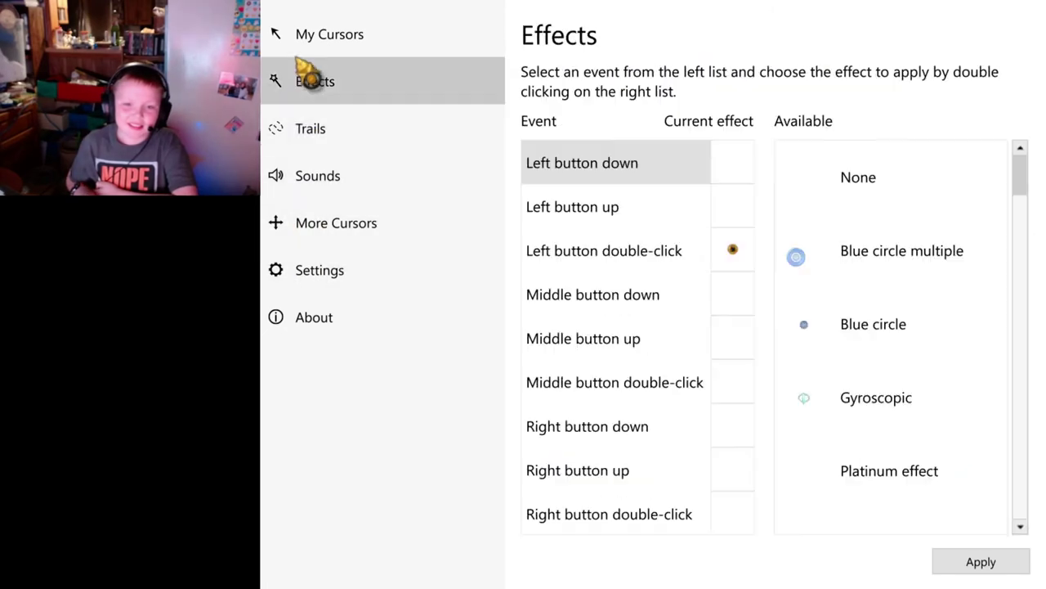
pyautogui.click(327, 35)
pyautogui.scroll(-1, 621, 448)
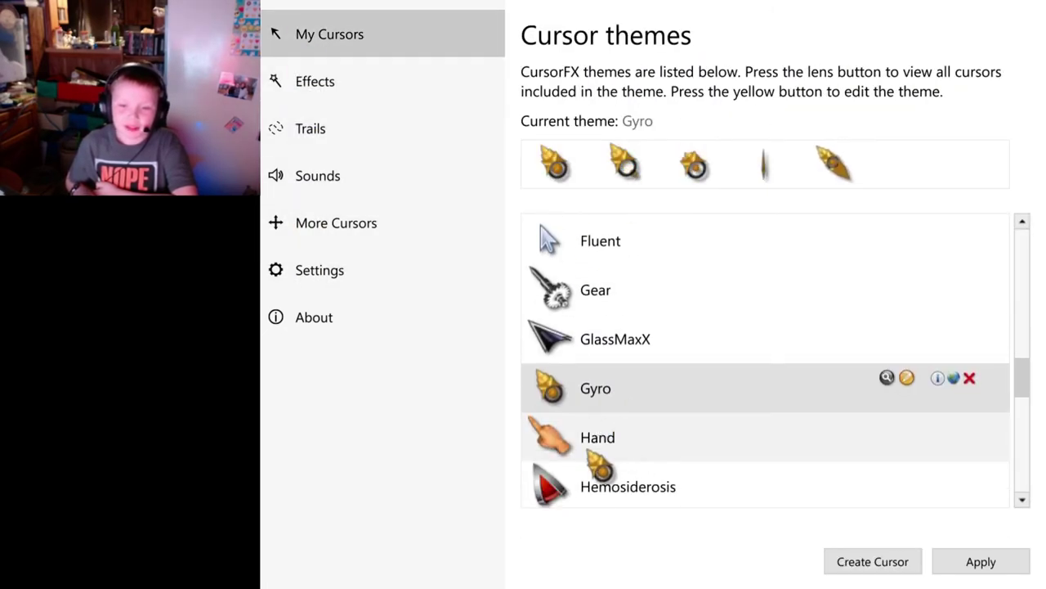
# Apply the Hand theme and inspect its details, including the copyright line and website address.
pyautogui.click(605, 445)
pyautogui.click(976, 562)
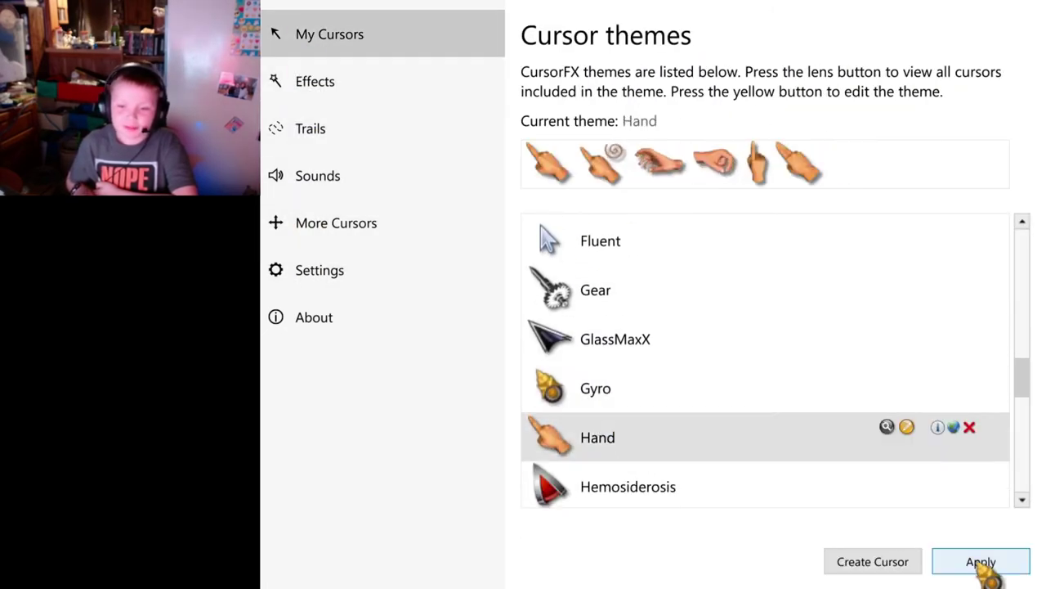
pyautogui.click(938, 427)
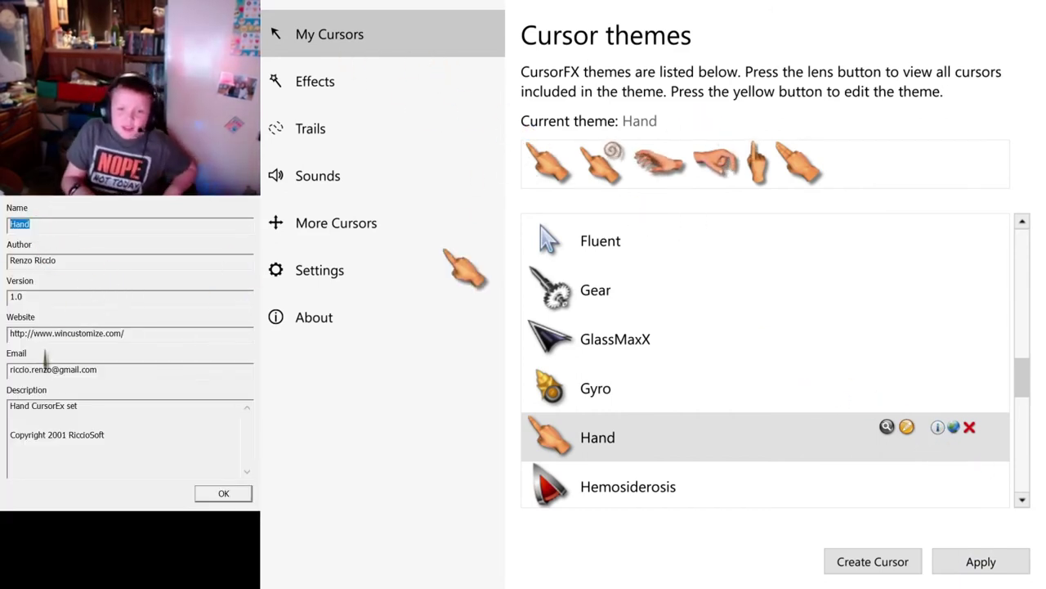
pyautogui.moveTo(134, 441); pyautogui.dragTo(11, 405)
pyautogui.doubleClick(74, 435)
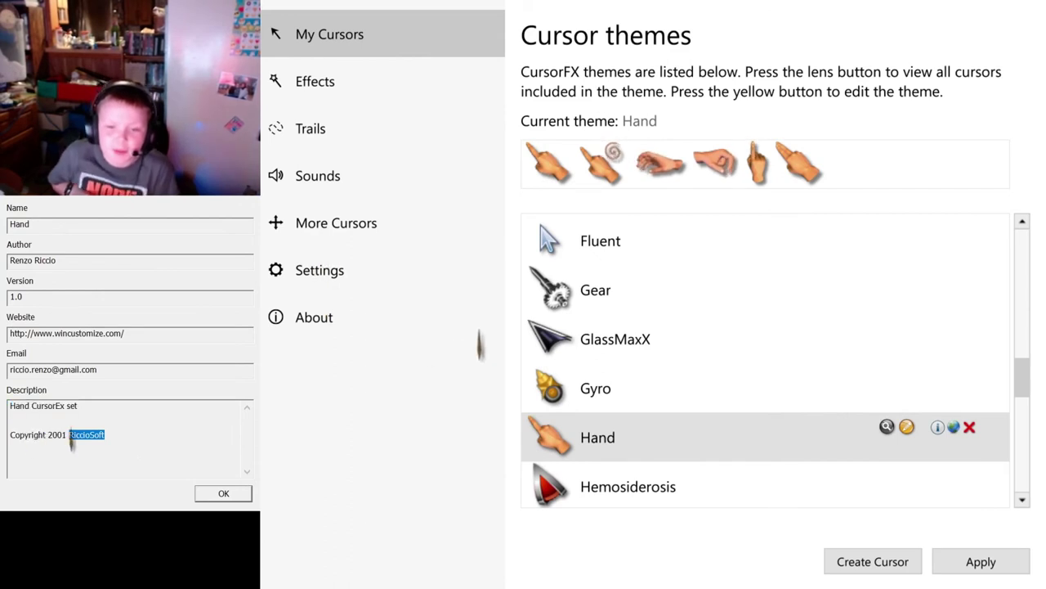
pyautogui.click(107, 435)
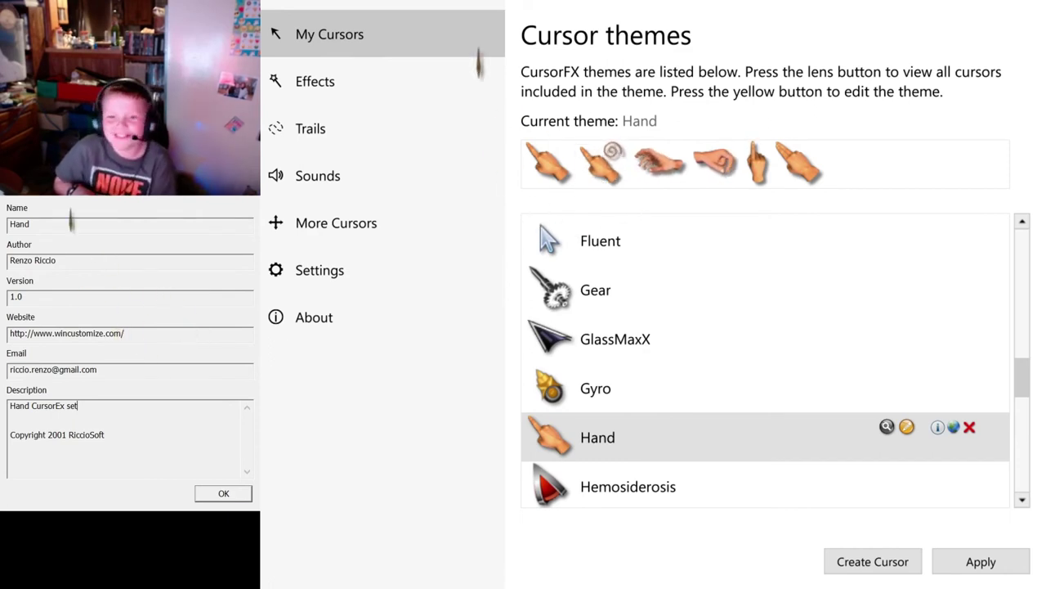
pyautogui.doubleClick(123, 334)
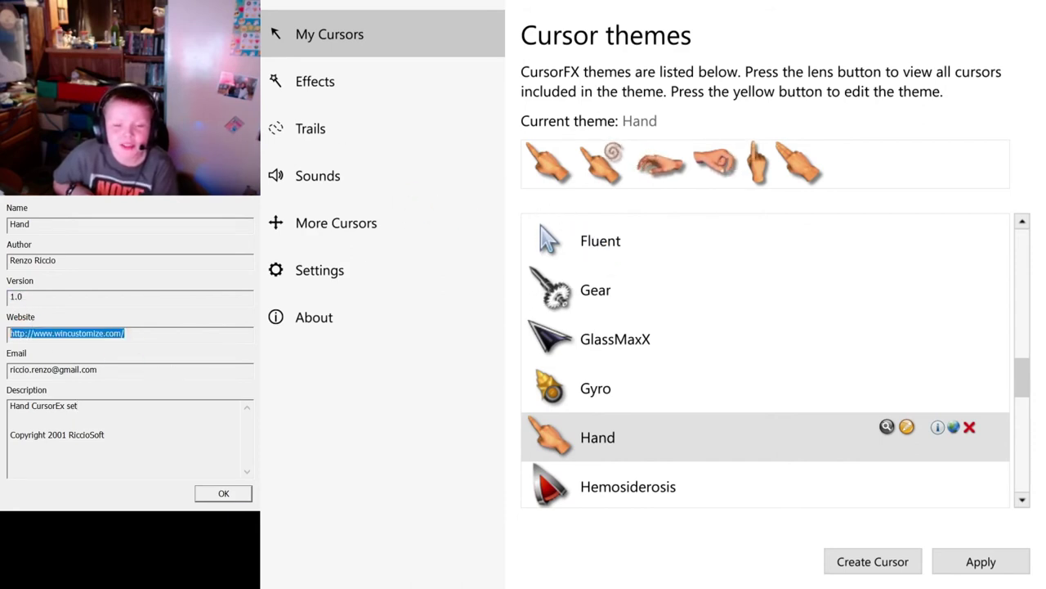
pyautogui.click(123, 373)
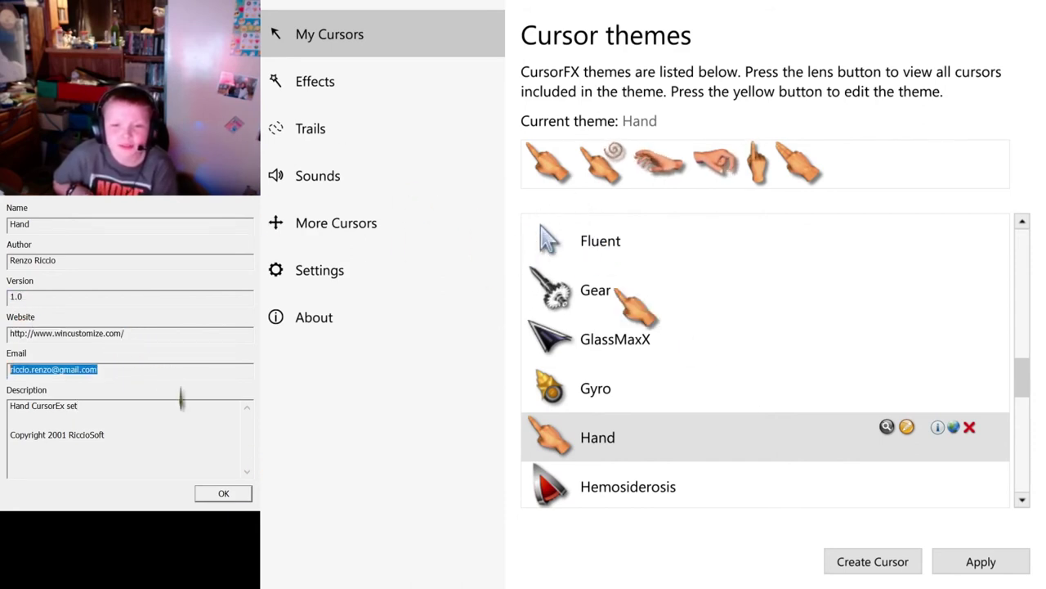
pyautogui.click(227, 494)
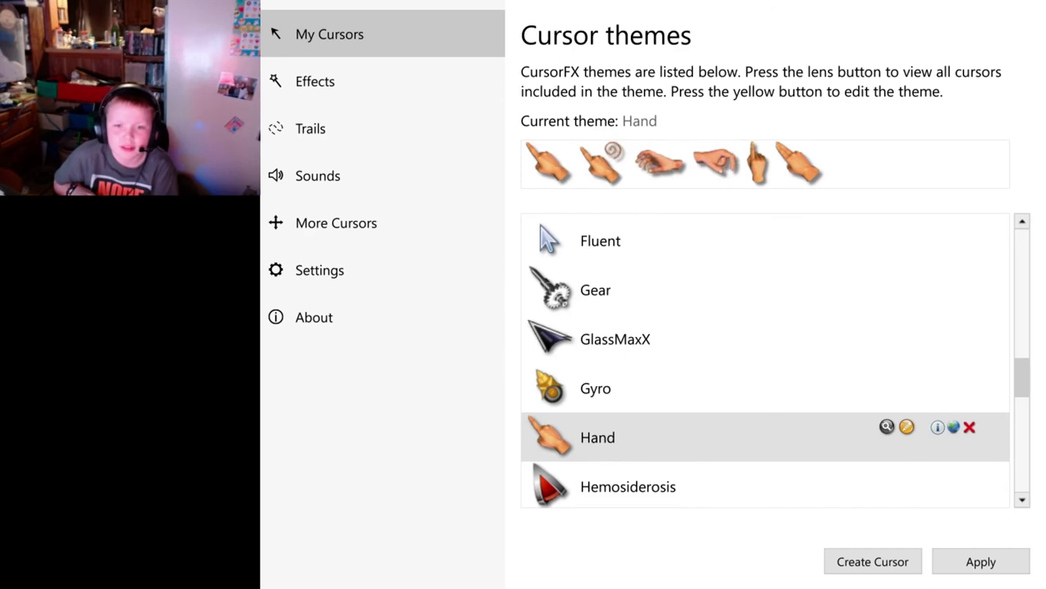
# Browse the effects, sounds, more cursors, settings, about and trails pages before returning to My Cursors.
pyautogui.click(311, 80)
pyautogui.click(313, 179)
pyautogui.click(331, 223)
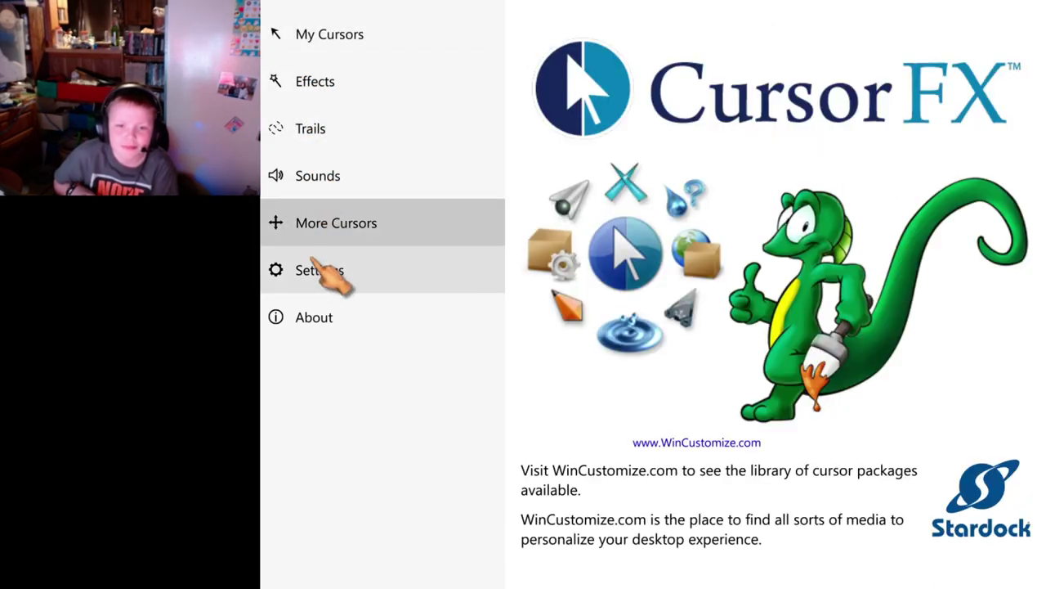
pyautogui.click(325, 270)
pyautogui.click(335, 223)
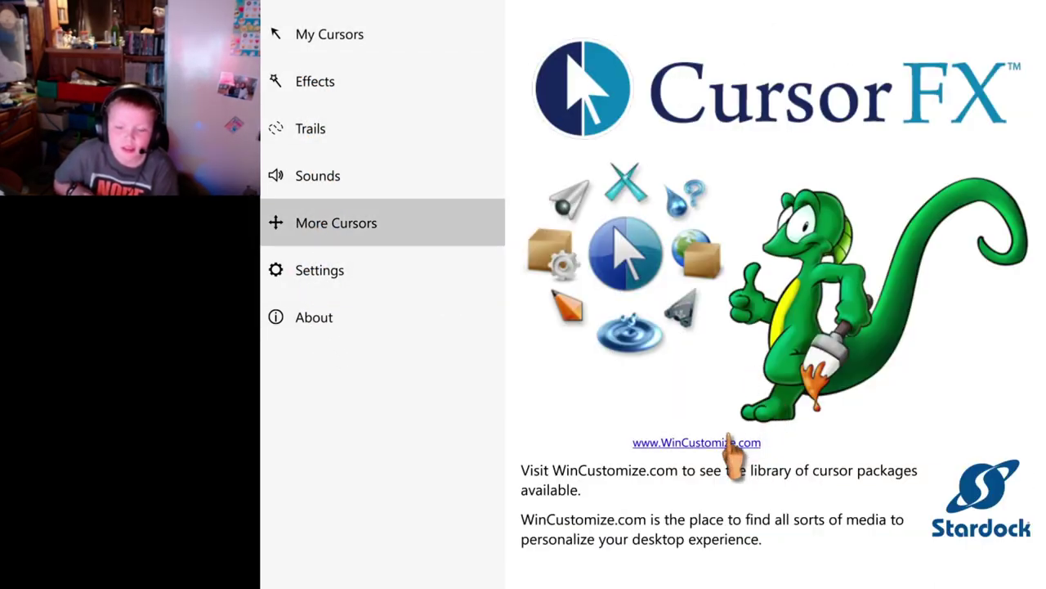
pyautogui.click(364, 271)
pyautogui.click(343, 317)
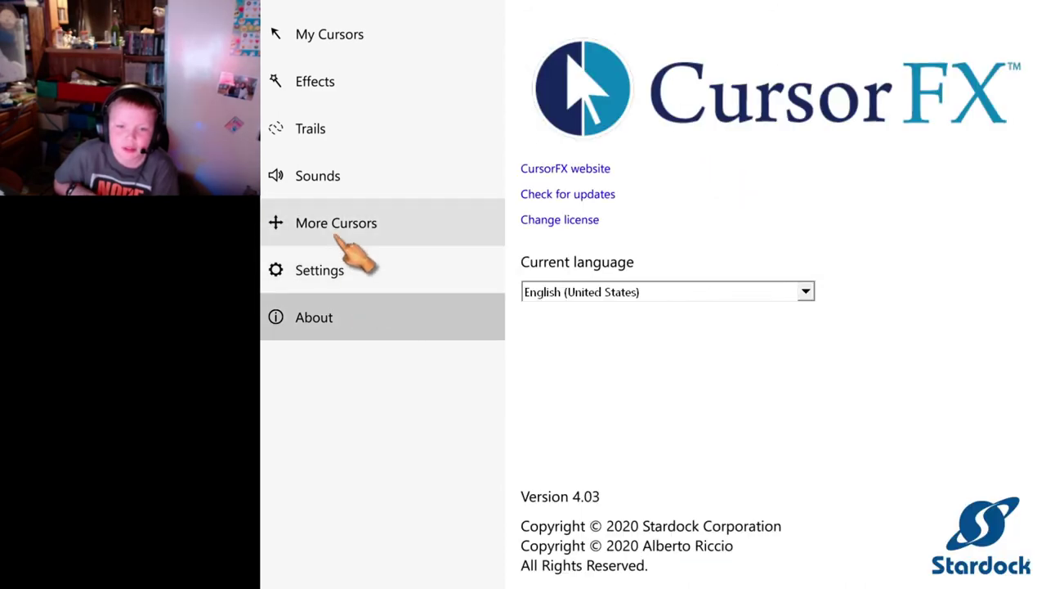
pyautogui.click(344, 219)
pyautogui.click(315, 129)
pyautogui.click(319, 83)
pyautogui.click(327, 34)
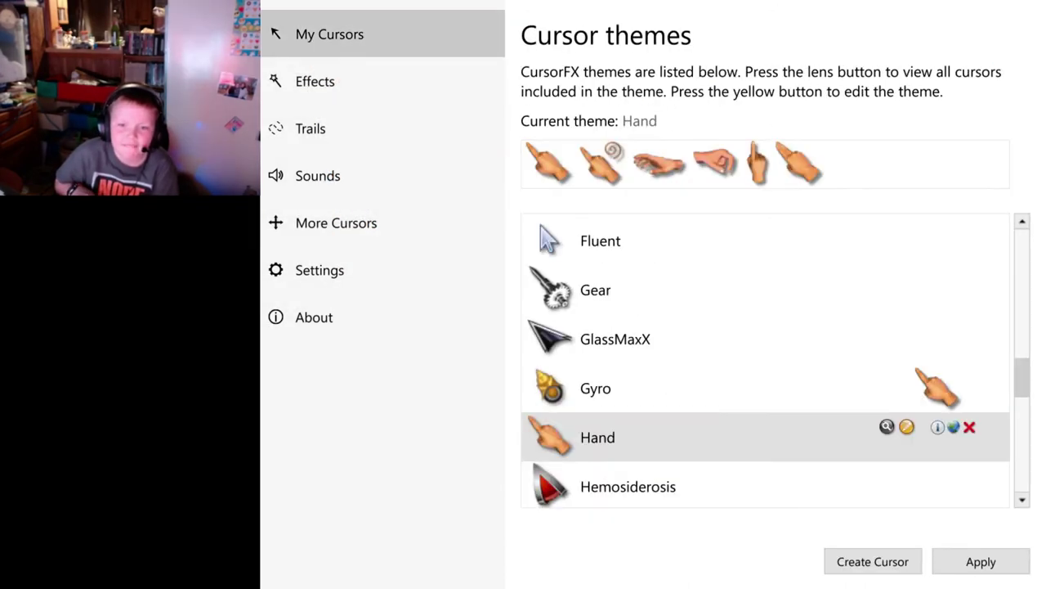
# Switch to Hemosiderosis and view its theme details, highlighting the theme name.
pyautogui.click(780, 468)
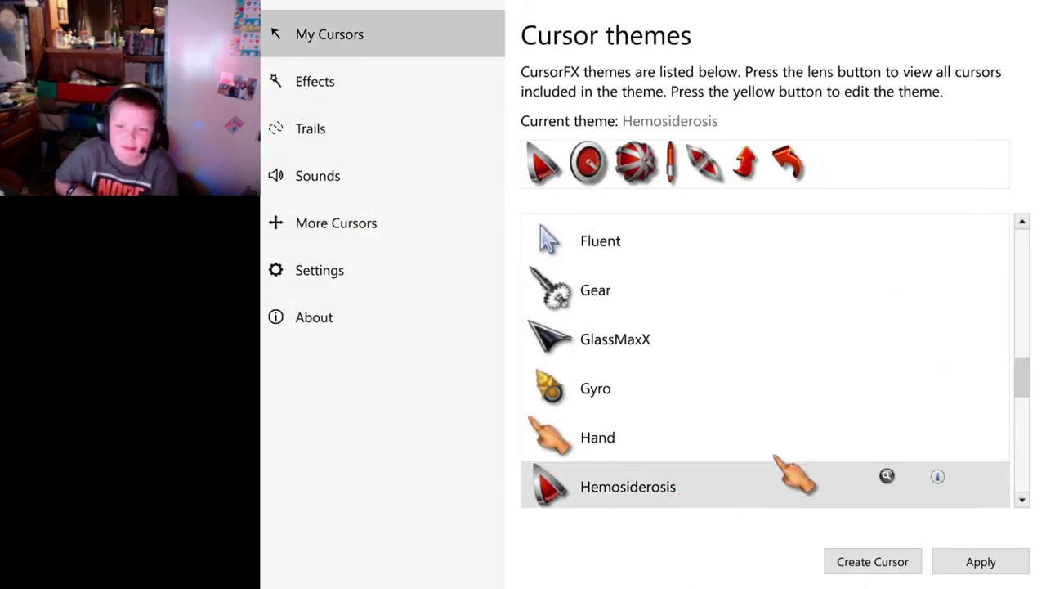
pyautogui.click(937, 476)
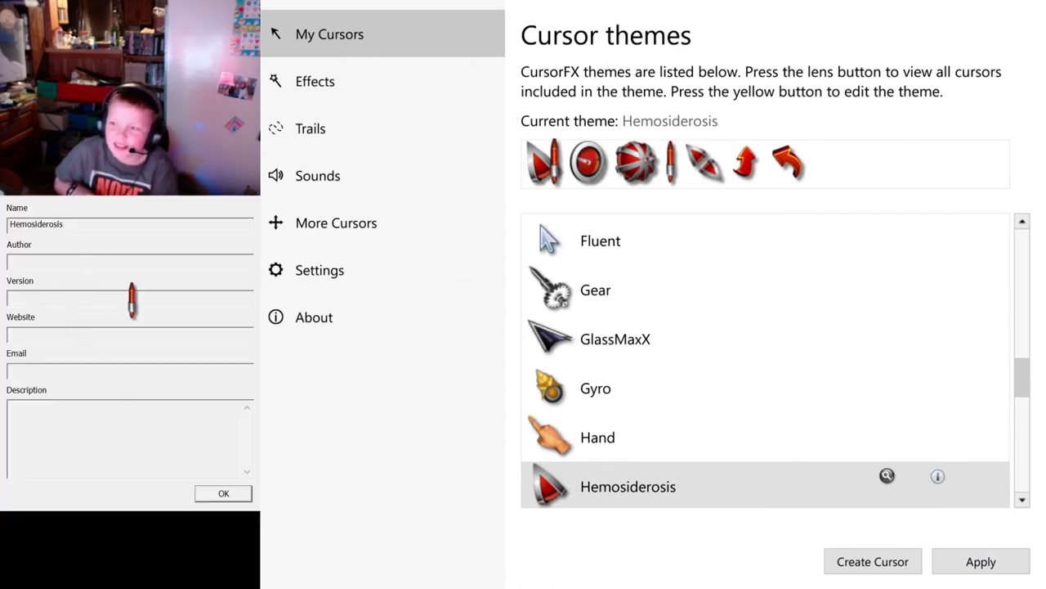
pyautogui.doubleClick(36, 223)
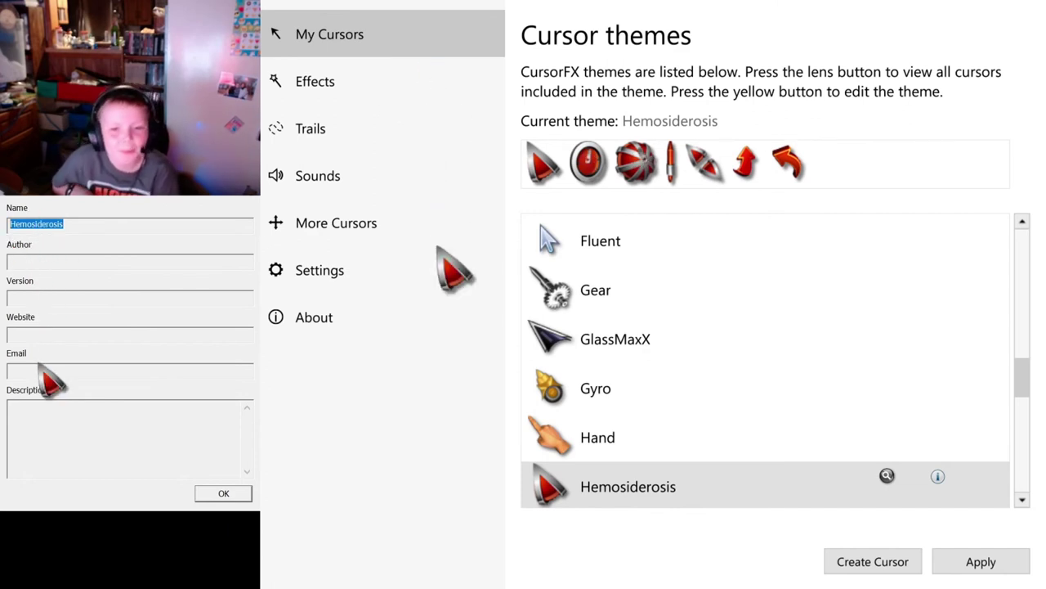
pyautogui.click(35, 260)
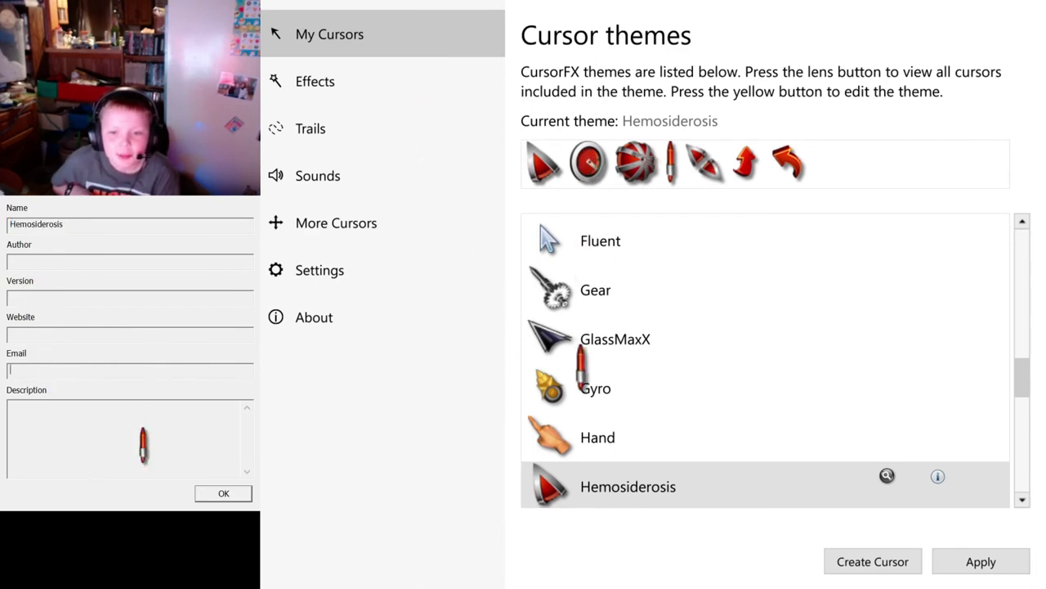
pyautogui.click(223, 493)
# Browse the effects, sounds, more cursors, settings, about and trails pages, then return to the themes list.
pyautogui.scroll(-1, 692, 401)
pyautogui.scroll(-4, 673, 379)
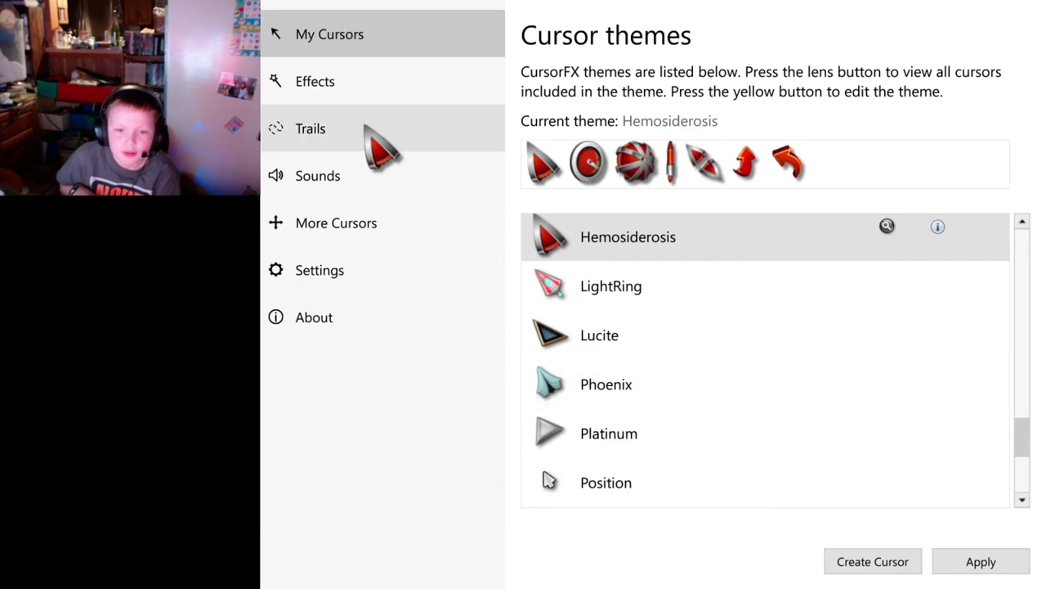
pyautogui.click(331, 80)
pyautogui.click(321, 181)
pyautogui.click(331, 222)
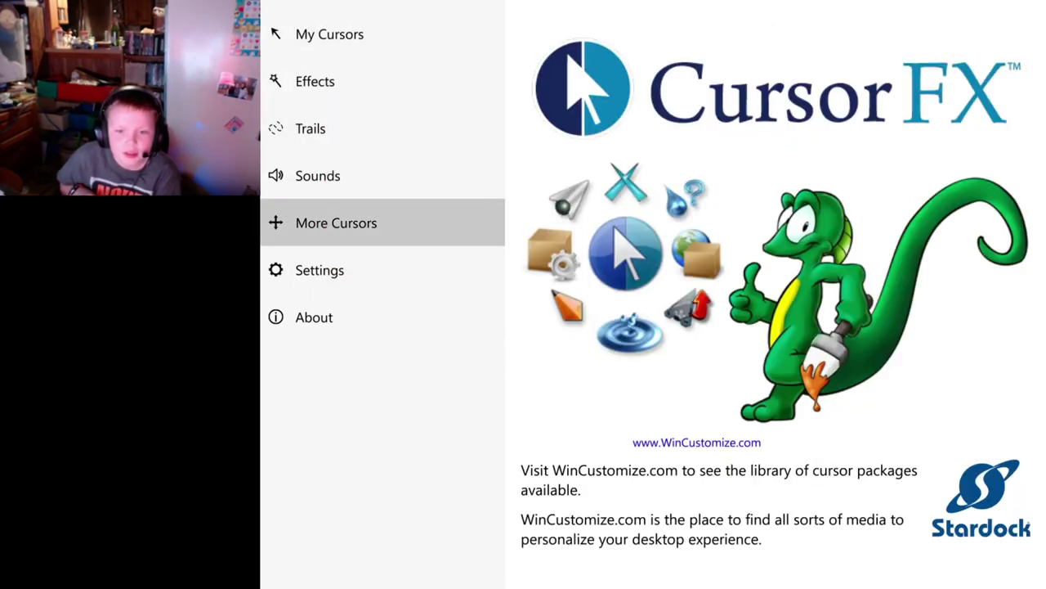
pyautogui.click(318, 270)
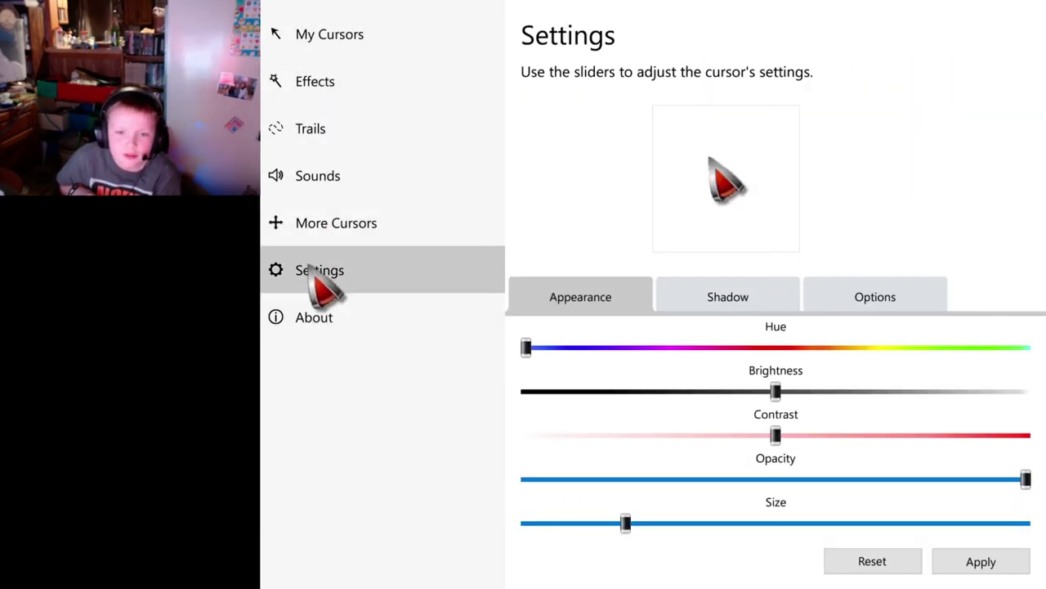
pyautogui.click(317, 301)
pyautogui.click(320, 219)
pyautogui.click(317, 175)
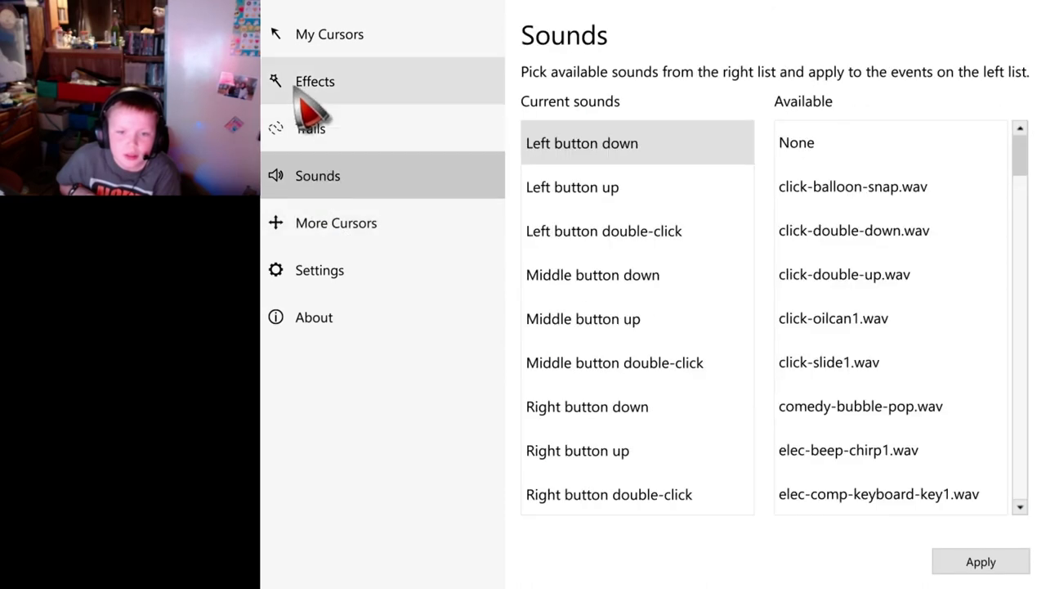
pyautogui.click(309, 129)
pyautogui.click(313, 82)
pyautogui.click(319, 35)
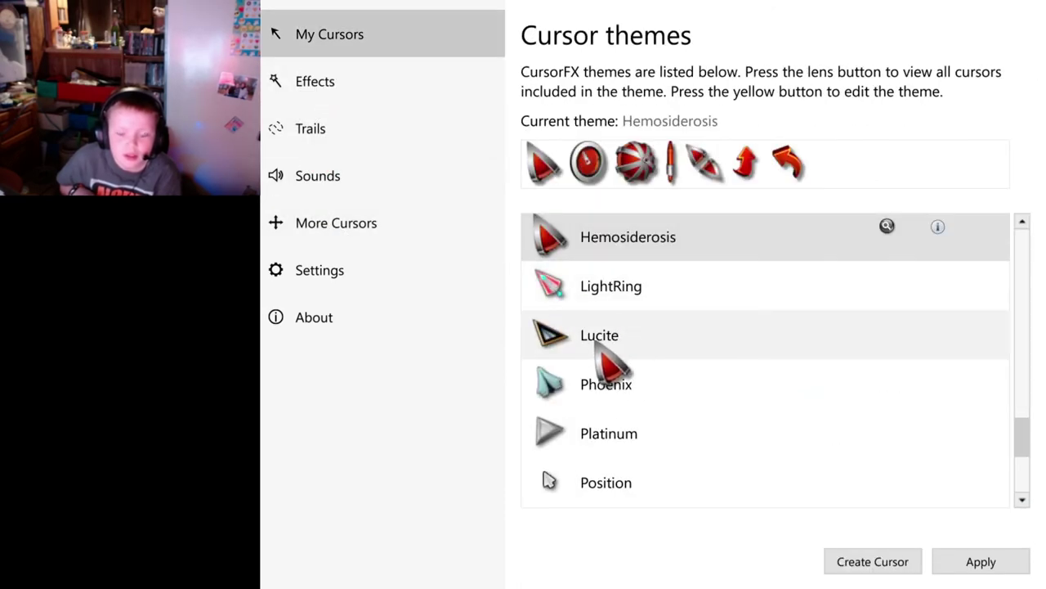
# Apply LightRing and look over its theme details, then select Lucite.
pyautogui.click(605, 287)
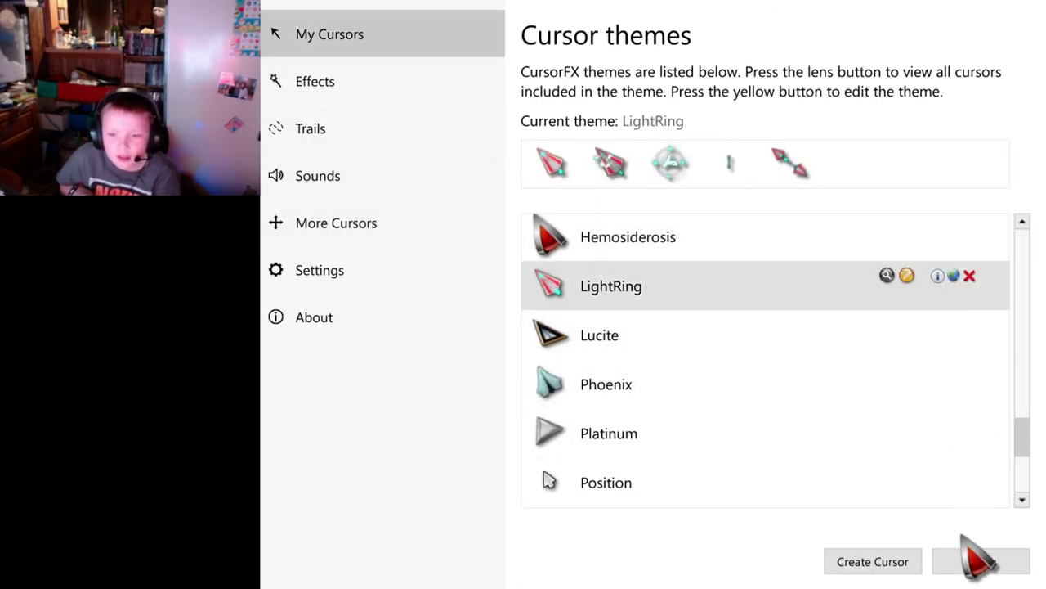
pyautogui.click(975, 560)
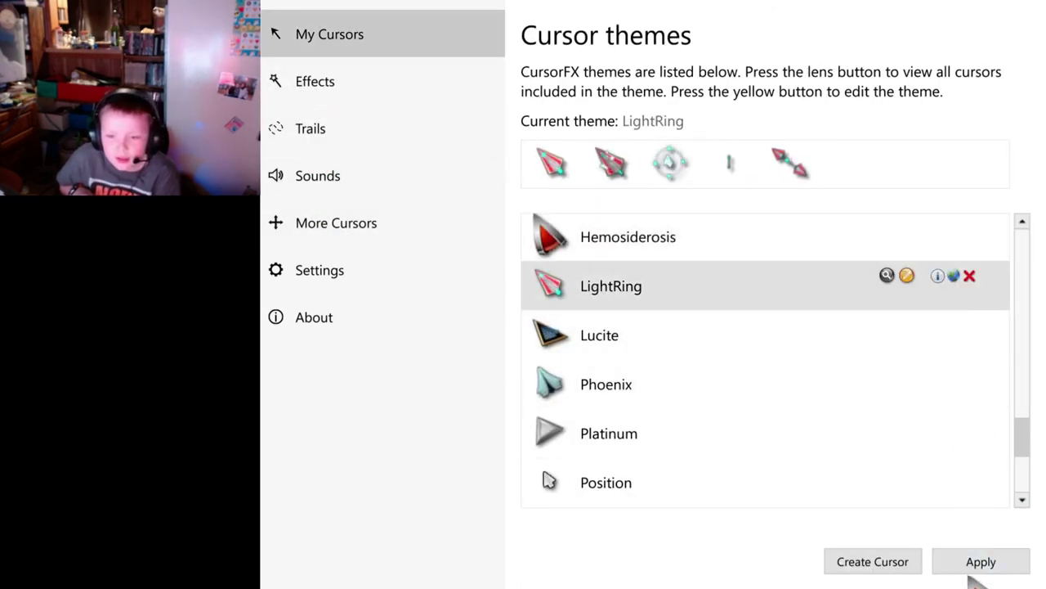
pyautogui.click(938, 278)
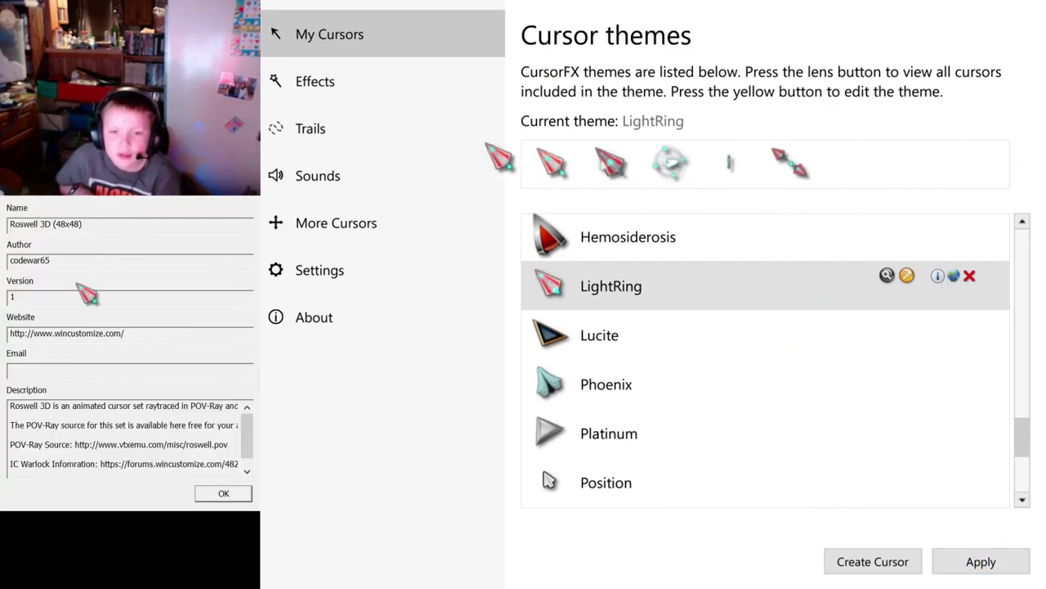
pyautogui.moveTo(140, 448); pyautogui.dragTo(369, 170)
pyautogui.click(120, 445)
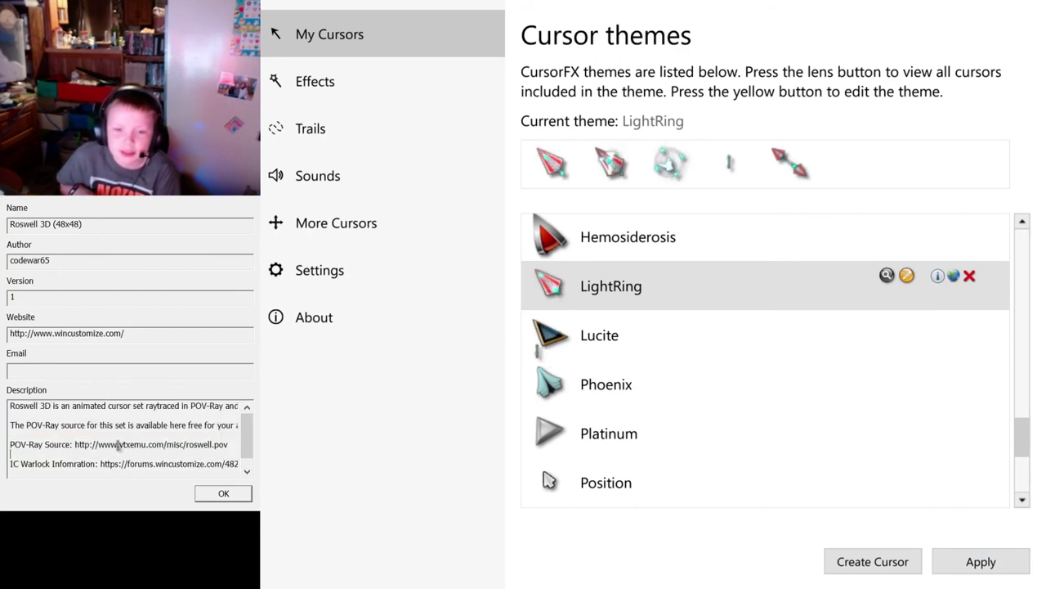
pyautogui.click(18, 372)
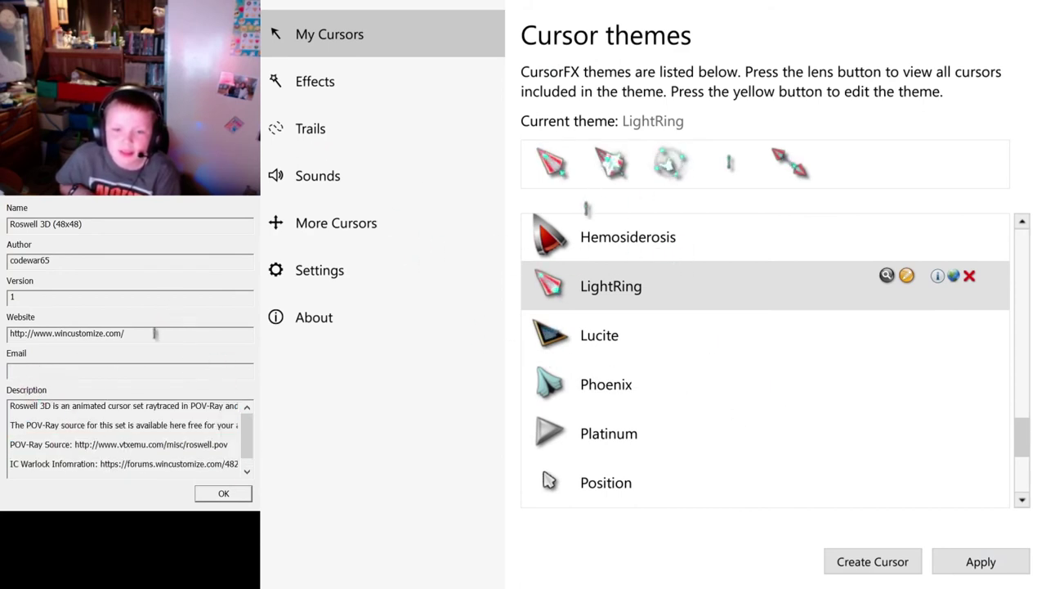
pyautogui.click(81, 257)
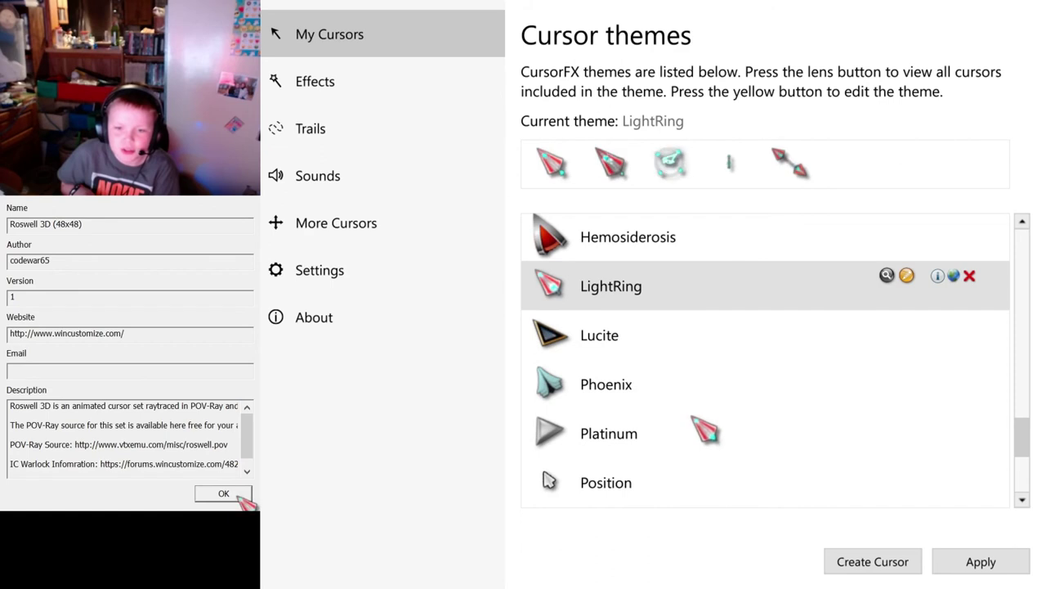
pyautogui.click(627, 353)
# Apply Lucite and review its 'simple cursor design for everyday use' details before closing them.
pyautogui.click(995, 560)
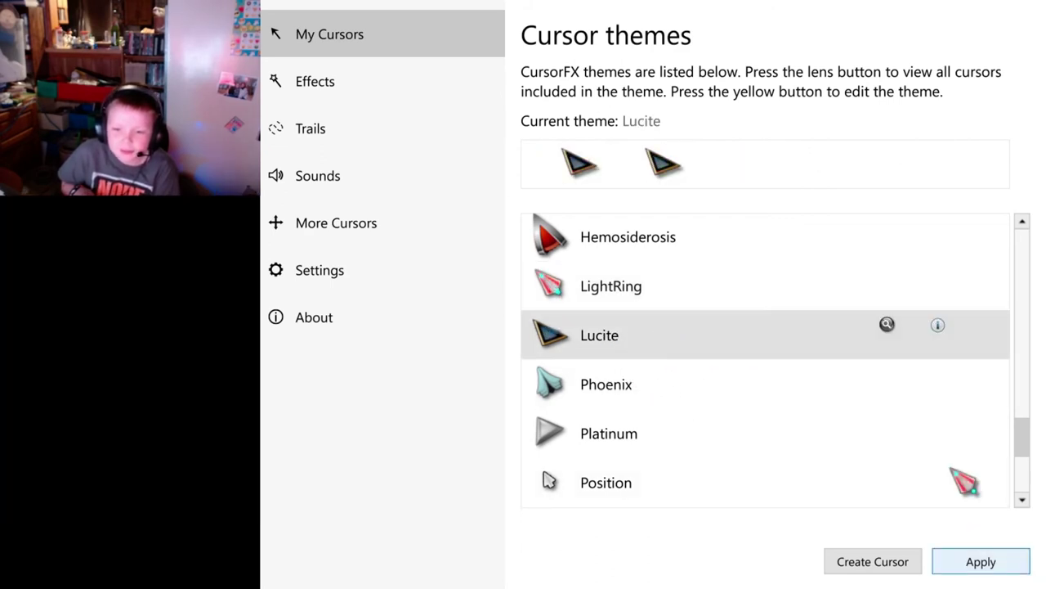
pyautogui.click(938, 326)
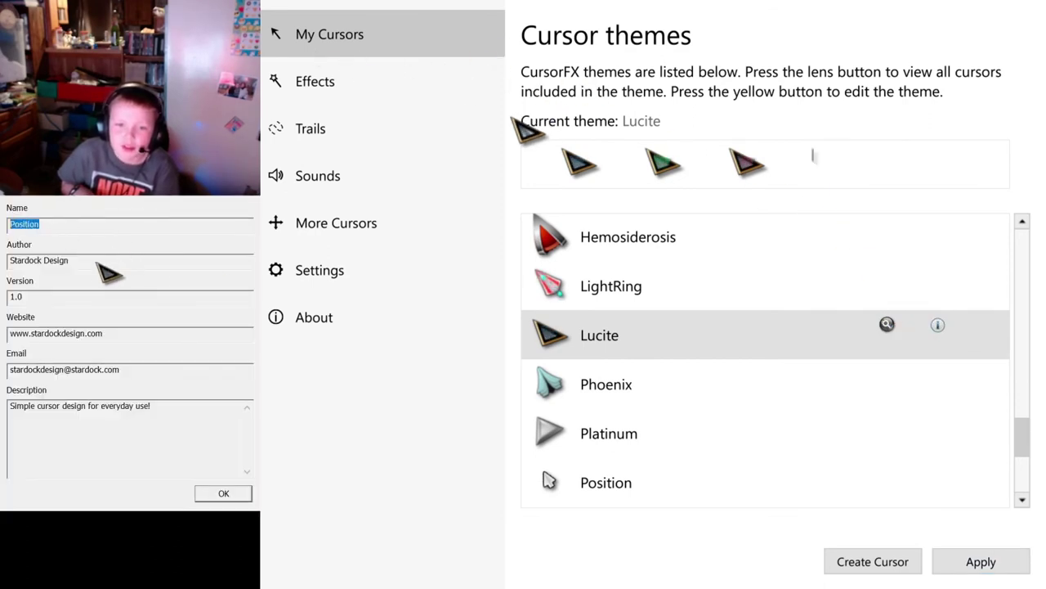
pyautogui.press('Tab')
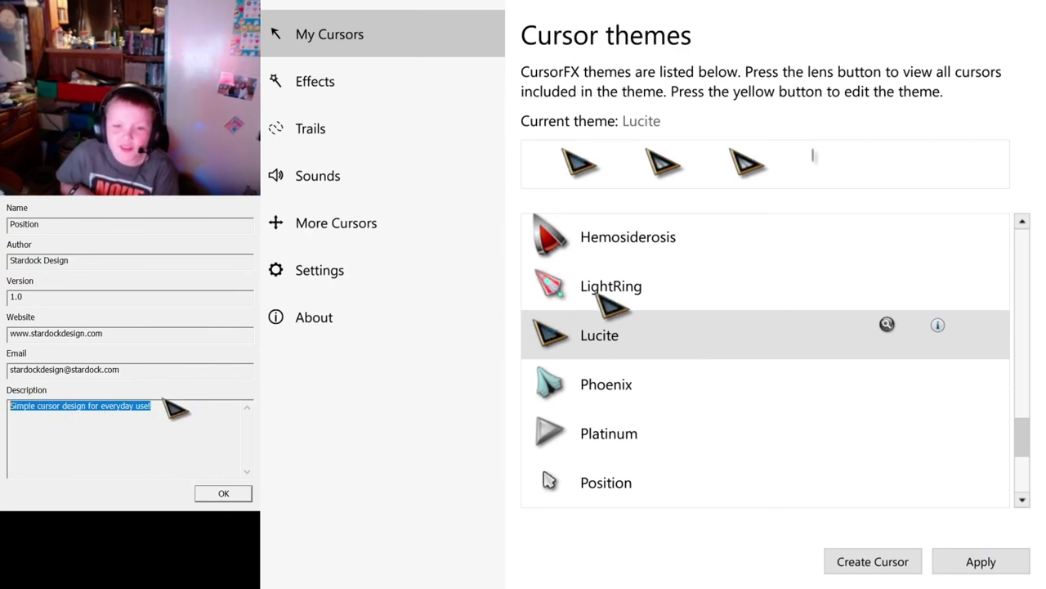
pyautogui.click(185, 406)
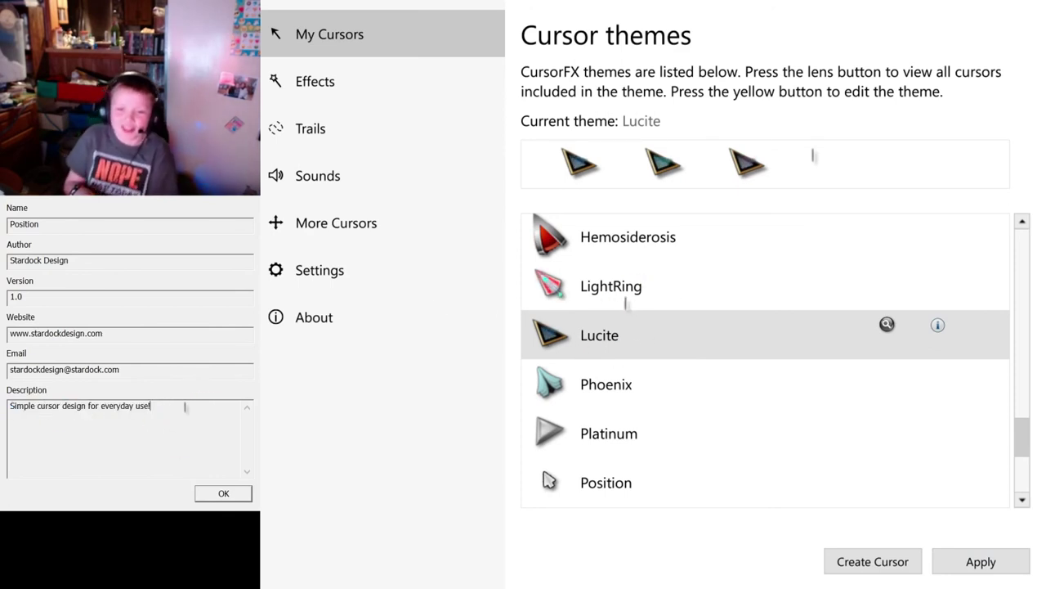
pyautogui.click(226, 494)
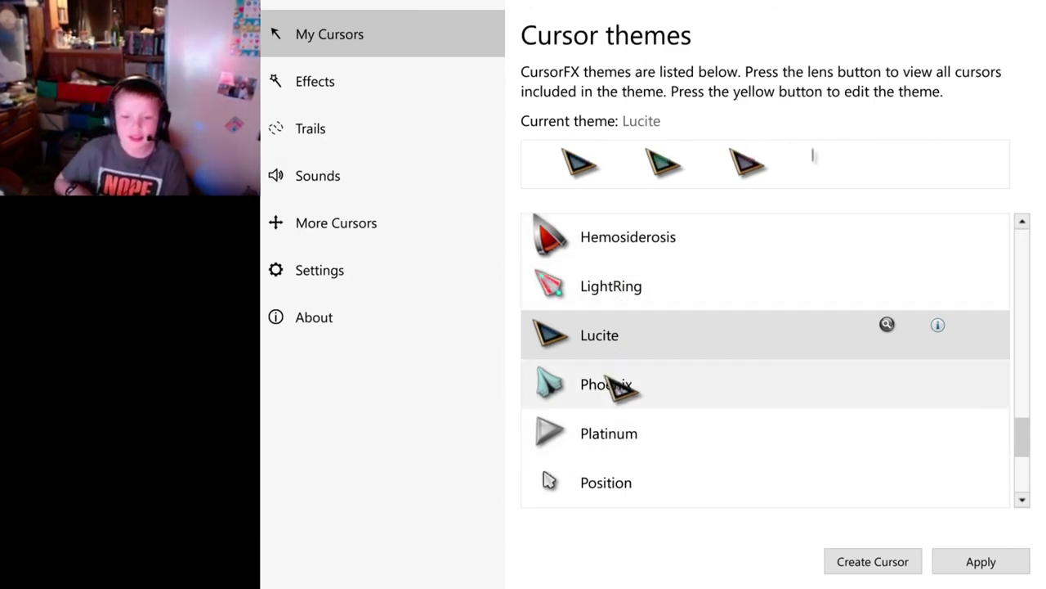
# Apply the Phoenix theme and view its info, then select Platinum.
pyautogui.click(601, 380)
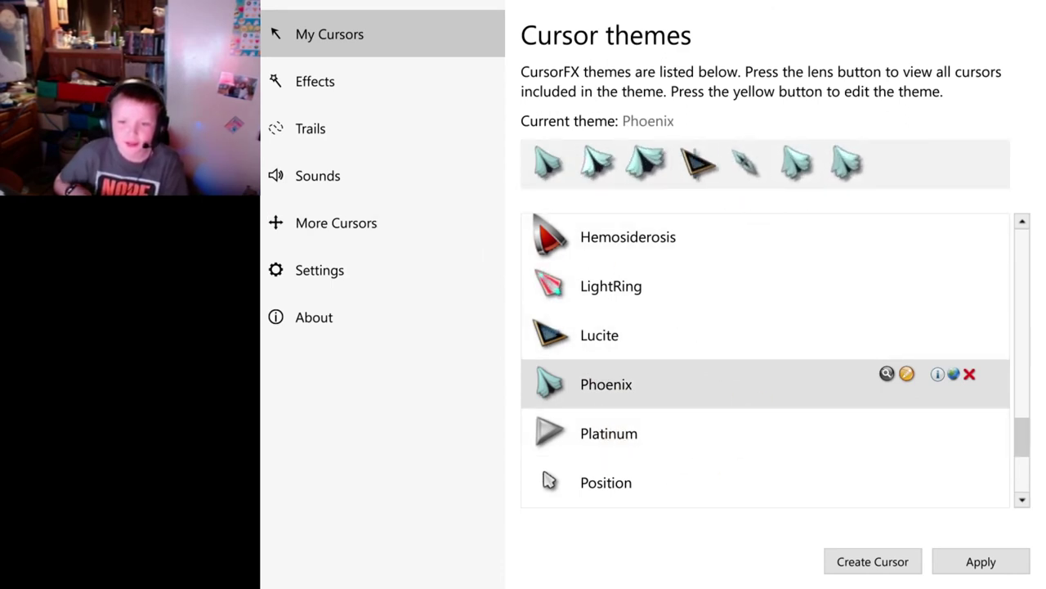
pyautogui.click(979, 562)
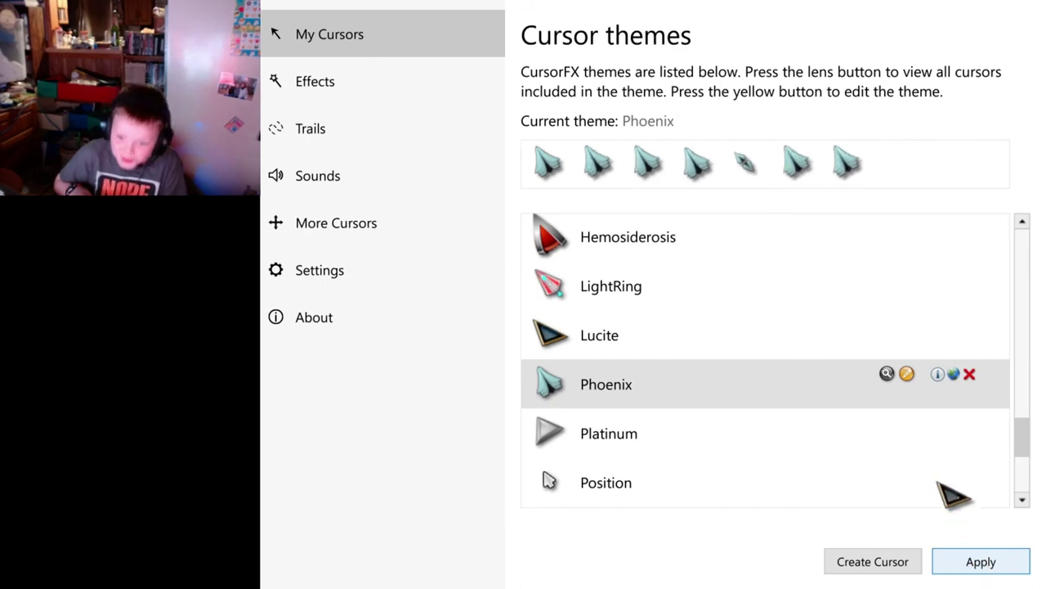
pyautogui.click(938, 375)
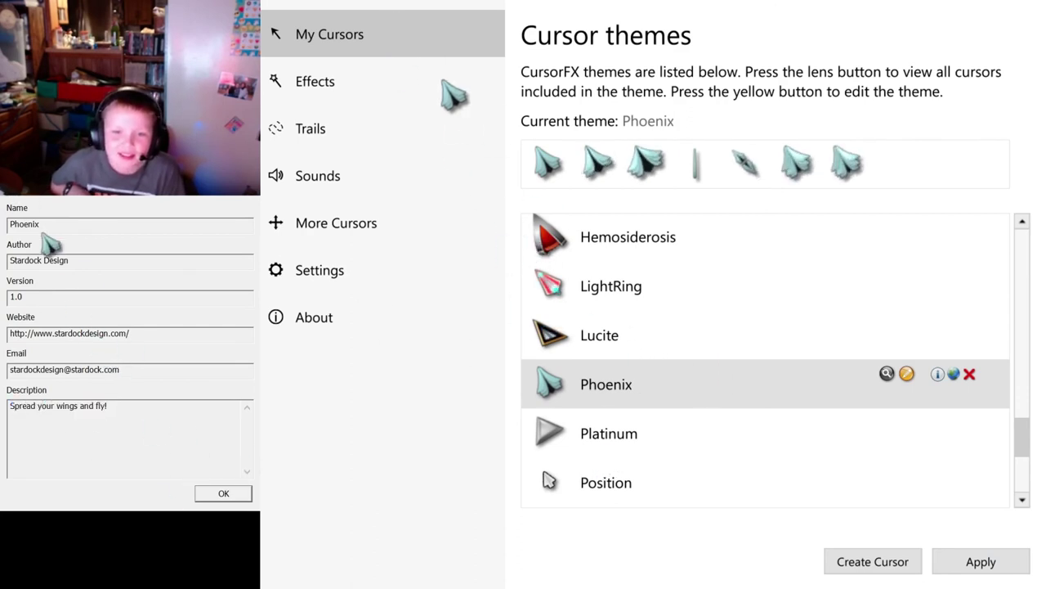
pyautogui.click(223, 493)
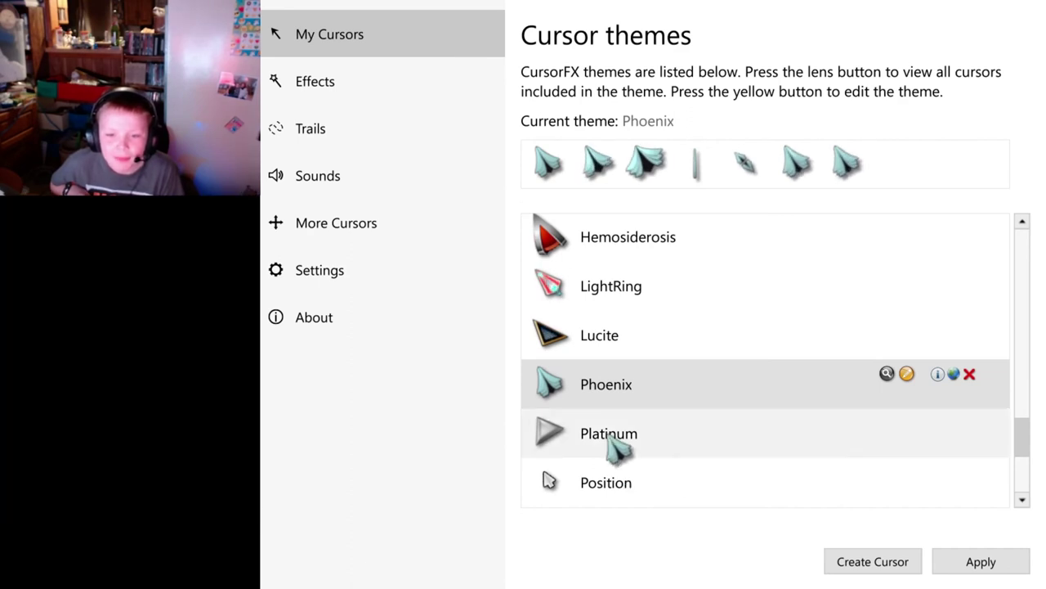
pyautogui.click(619, 441)
# Apply Platinum and highlight its 'Sharp edges wrapped around glass.' description, then select Position.
pyautogui.click(981, 564)
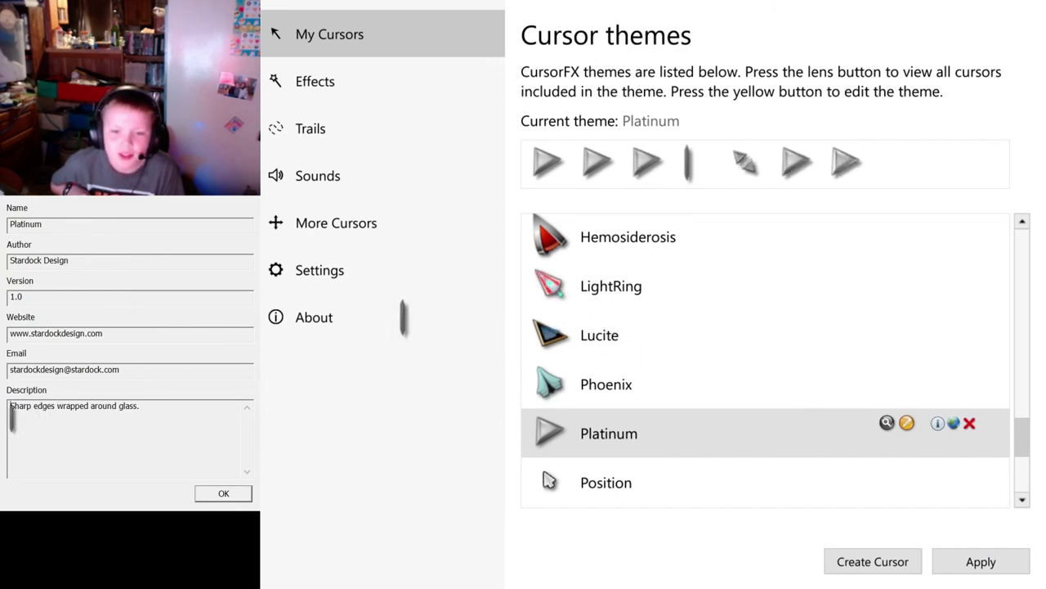
pyautogui.moveTo(11, 417); pyautogui.dragTo(133, 418)
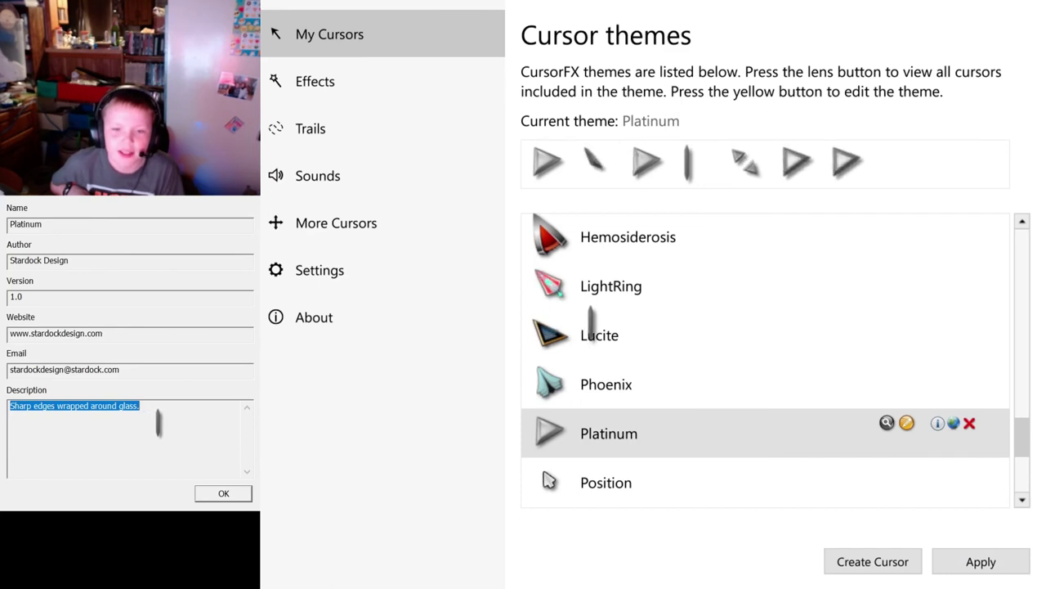
pyautogui.click(159, 422)
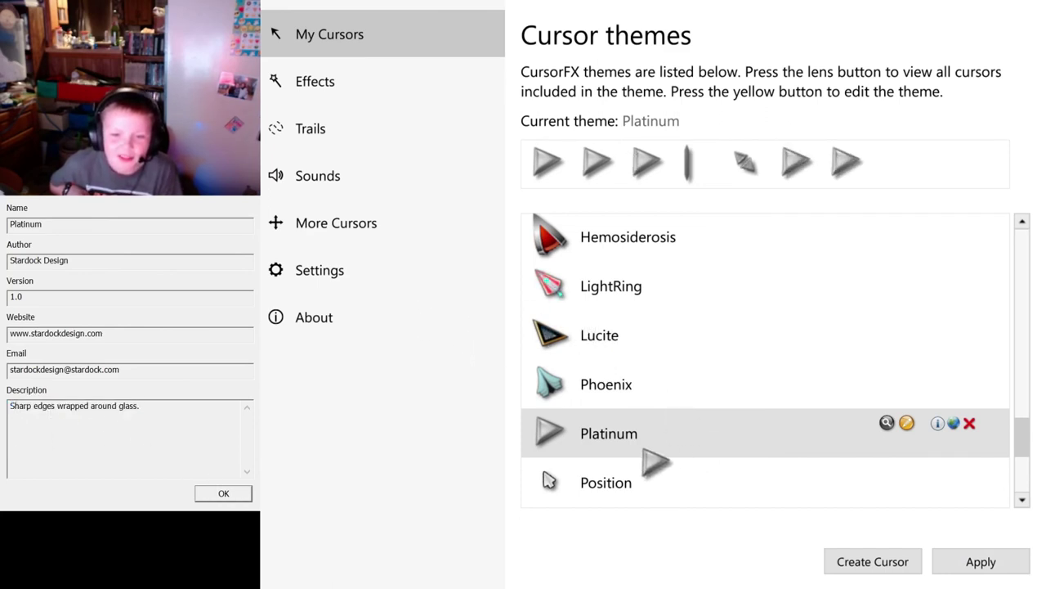
pyautogui.click(234, 494)
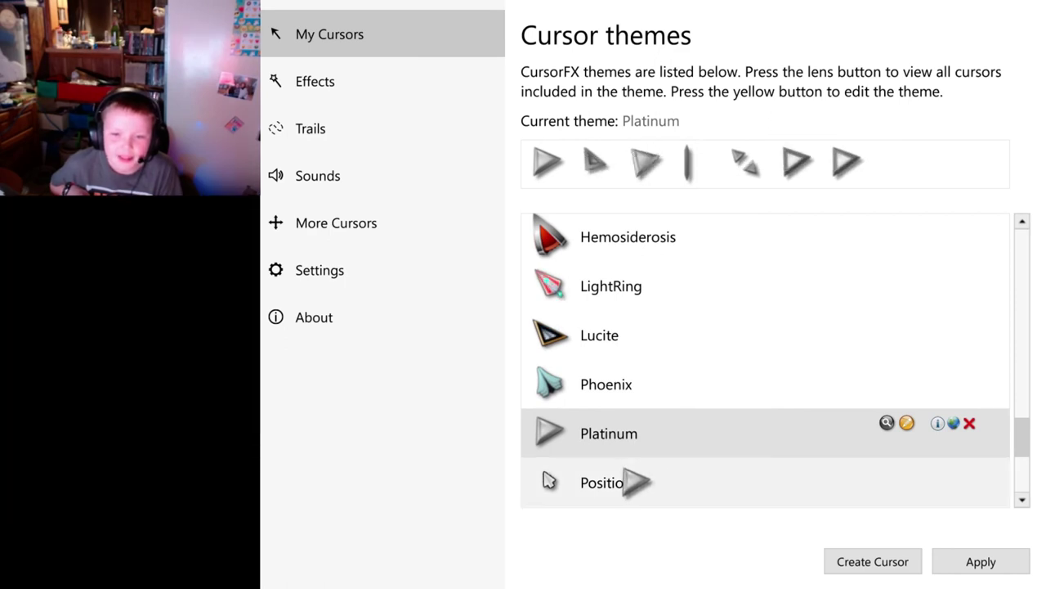
pyautogui.scroll(-2, 572, 408)
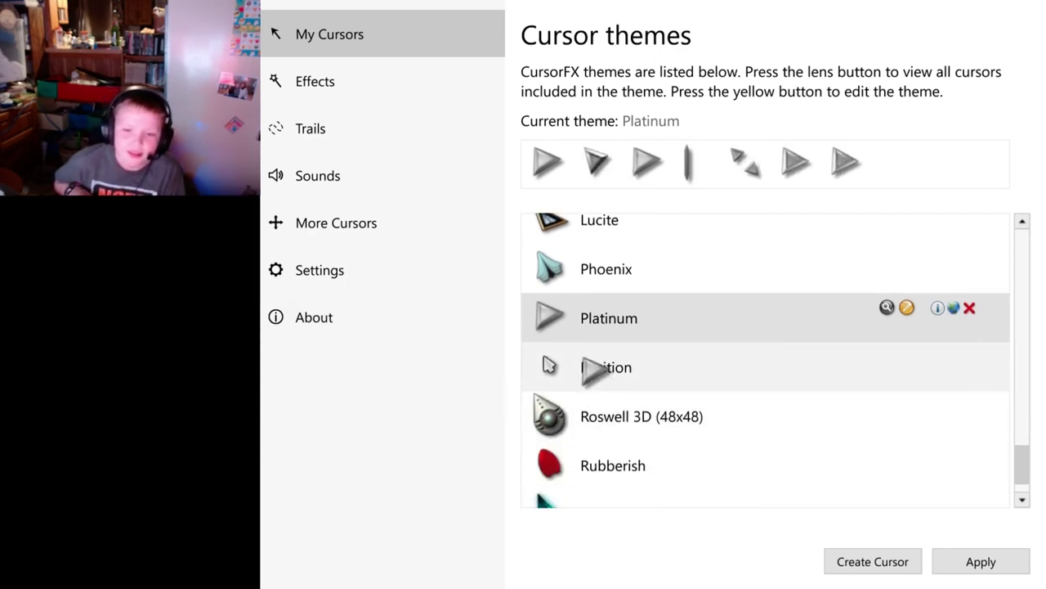
pyautogui.click(603, 367)
# Apply Position and check its info, then select Roswell 3D (48x48) and view its details.
pyautogui.click(1018, 568)
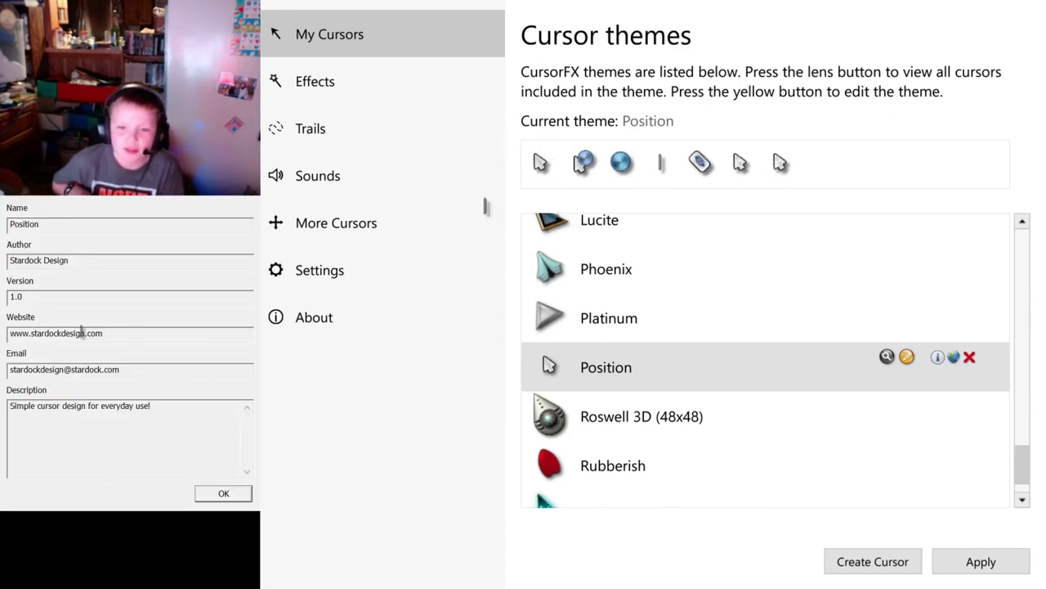
pyautogui.click(229, 496)
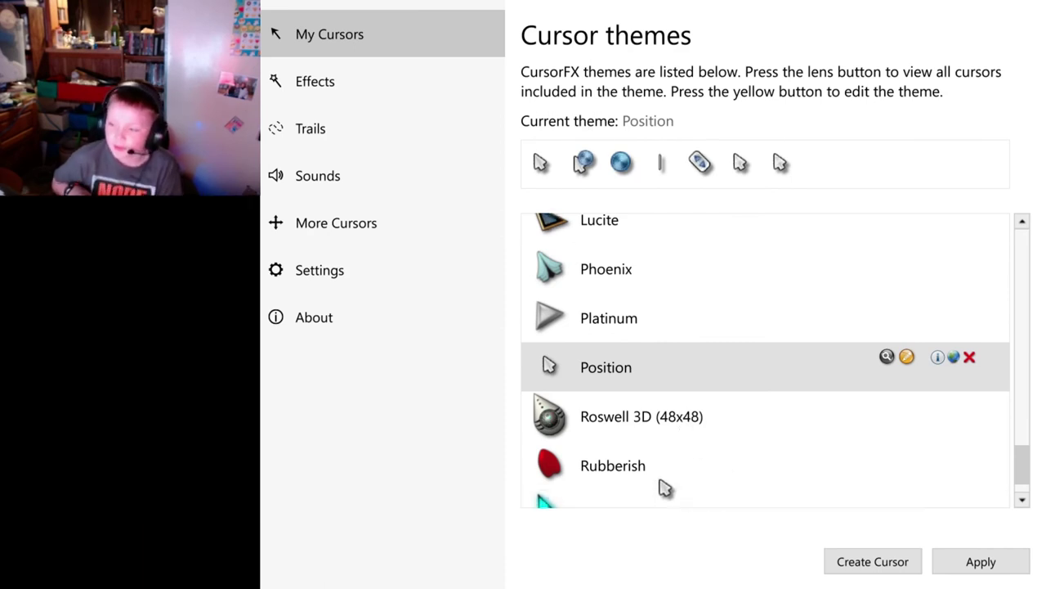
pyautogui.click(764, 425)
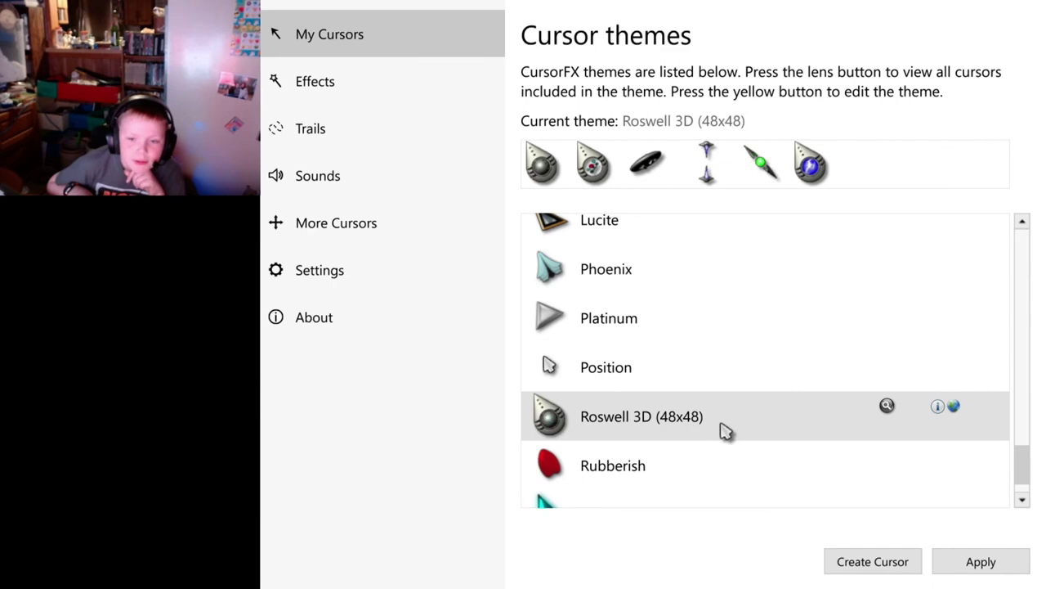
pyautogui.click(938, 406)
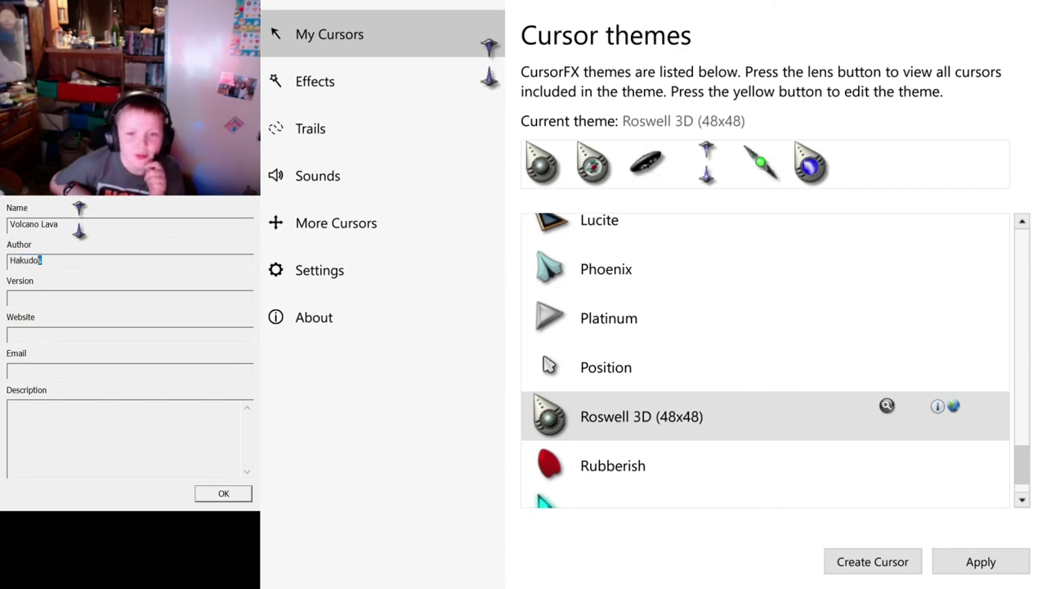
pyautogui.click(54, 262)
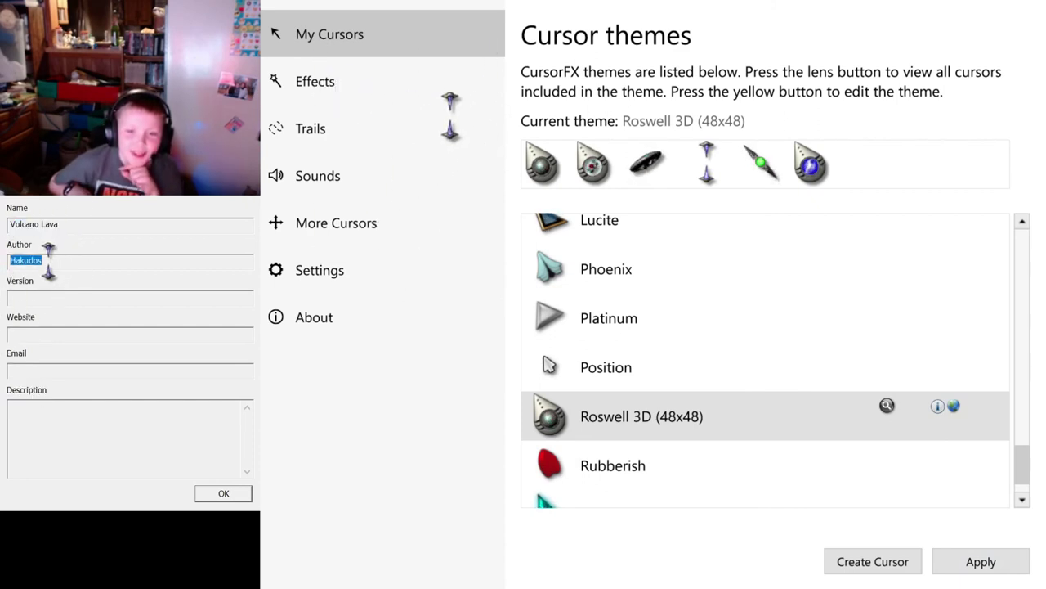
pyautogui.click(224, 493)
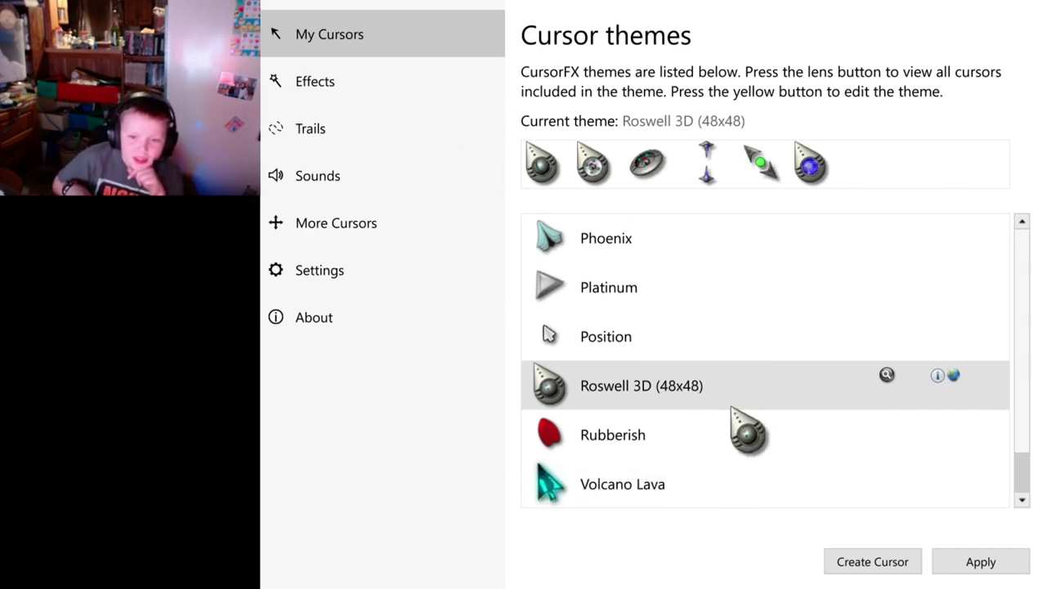
# Apply the Rubberish theme and highlight its description in the theme info dialog.
pyautogui.click(690, 451)
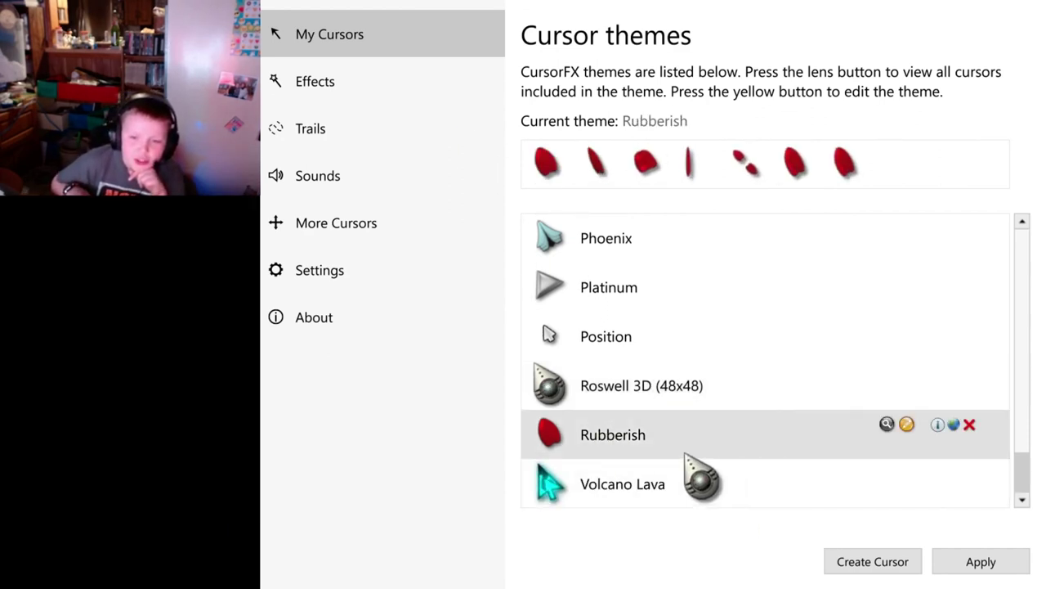
pyautogui.click(993, 559)
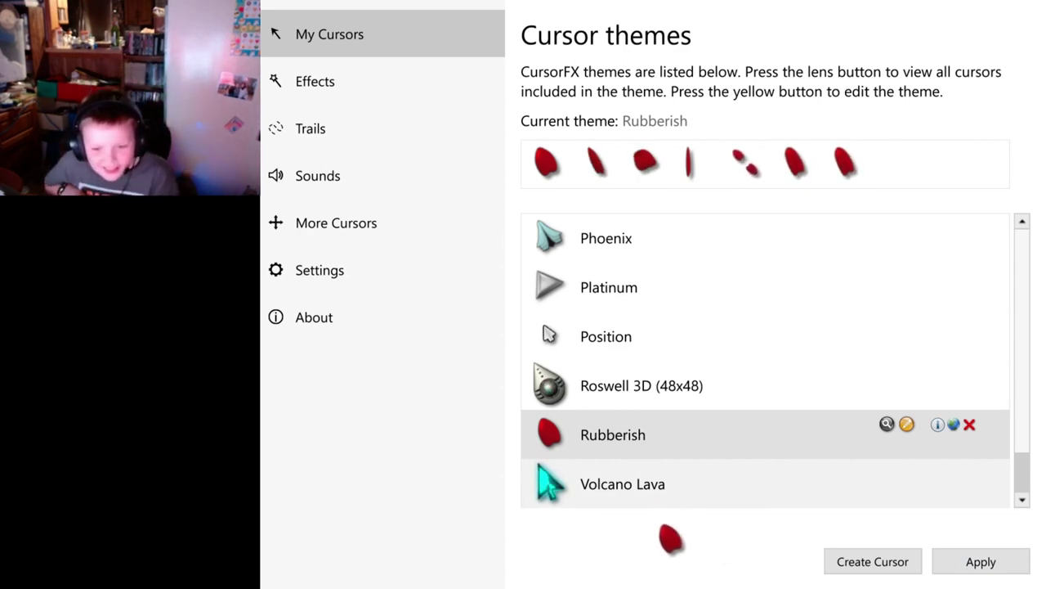
pyautogui.click(938, 425)
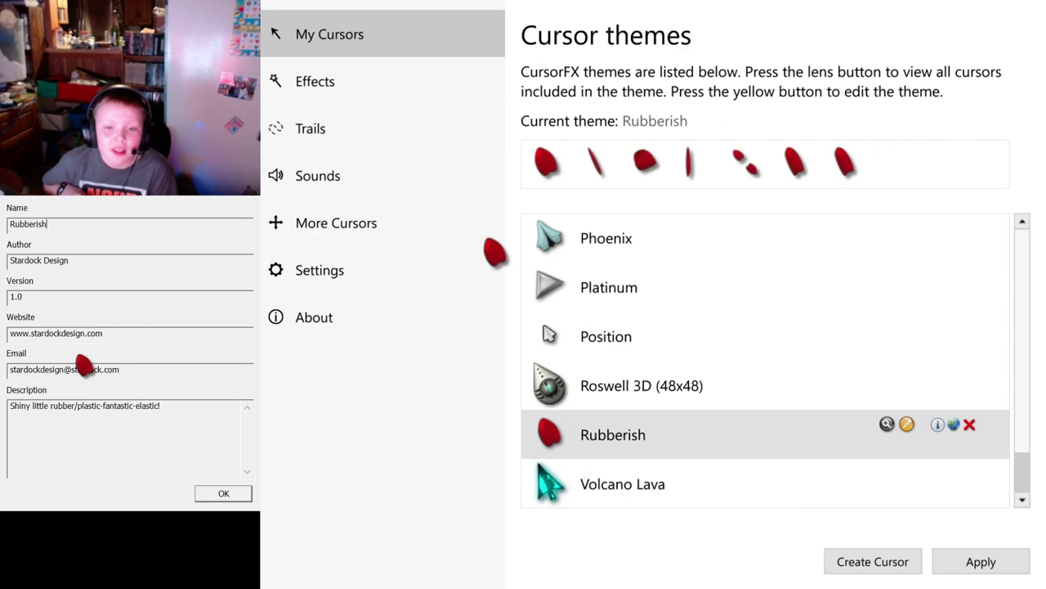
pyautogui.moveTo(10, 407); pyautogui.dragTo(162, 407)
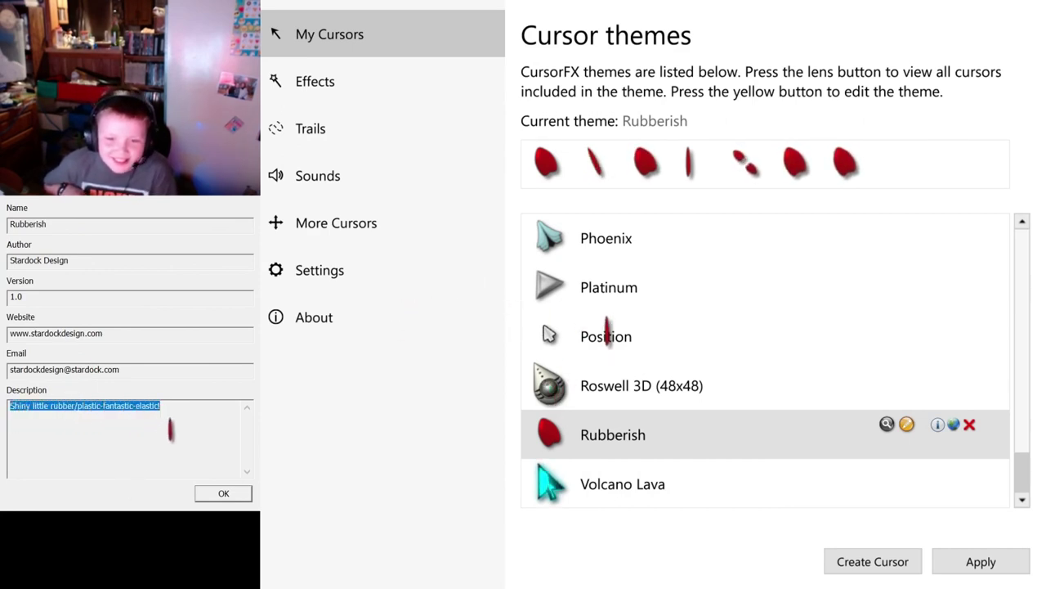
pyautogui.click(183, 417)
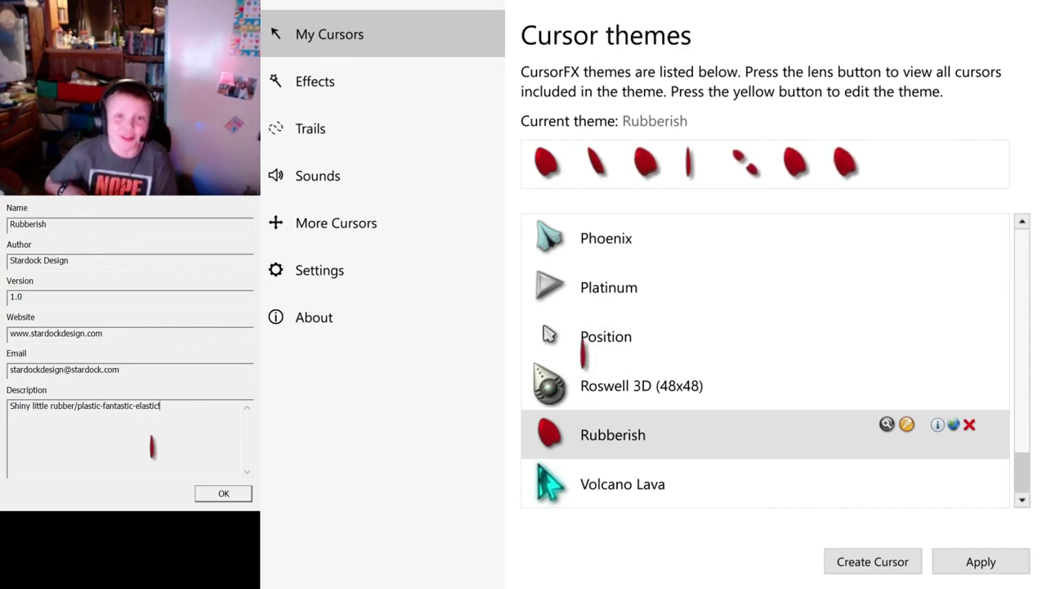
pyautogui.click(224, 495)
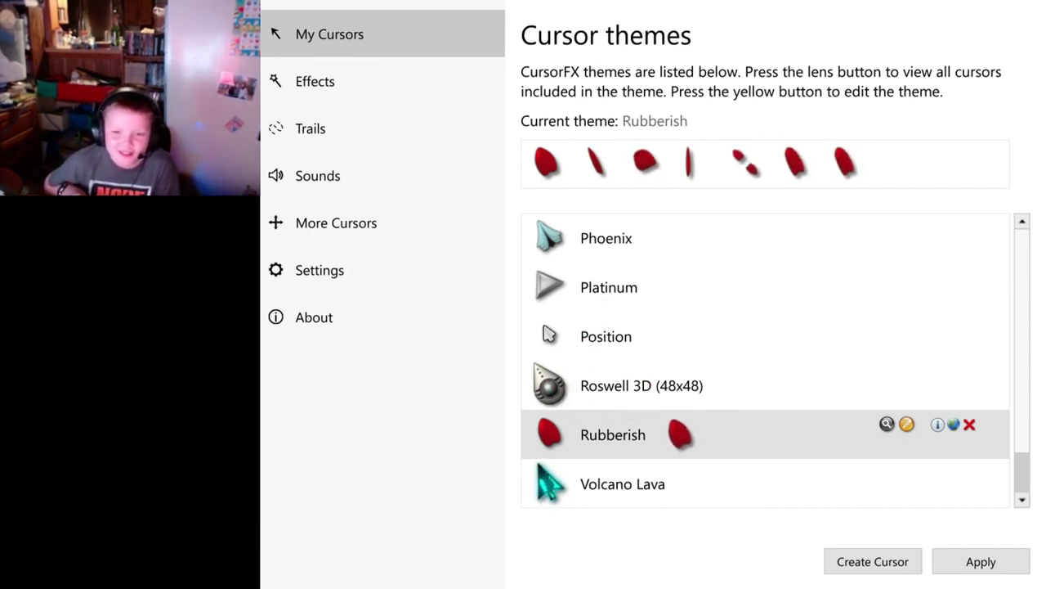
# Make Volcano Lava the current cursor theme in place of Rubberish, then review its info panel's Author field.
pyautogui.click(628, 484)
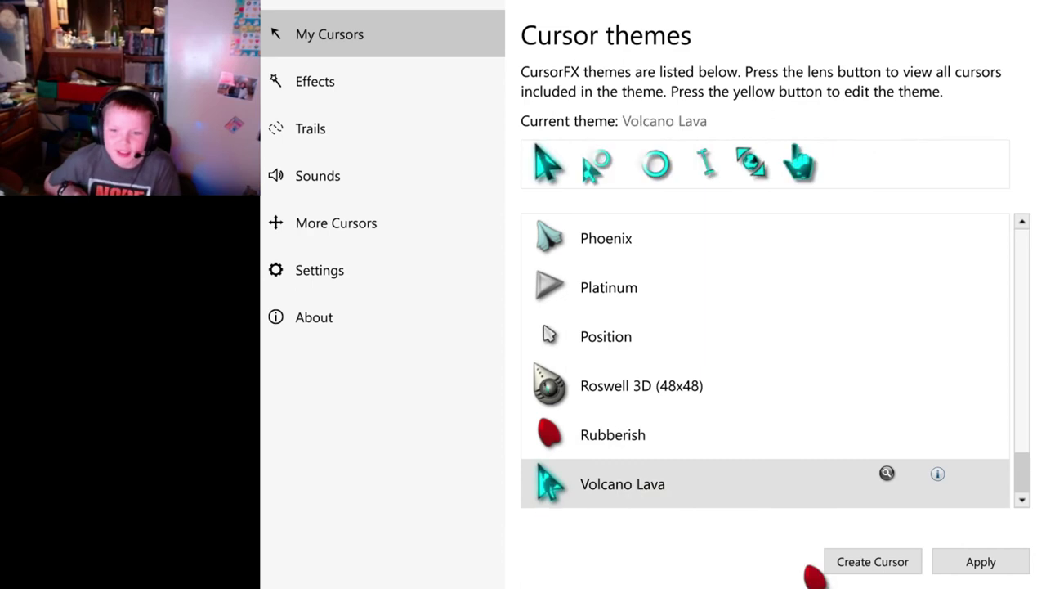
pyautogui.click(979, 561)
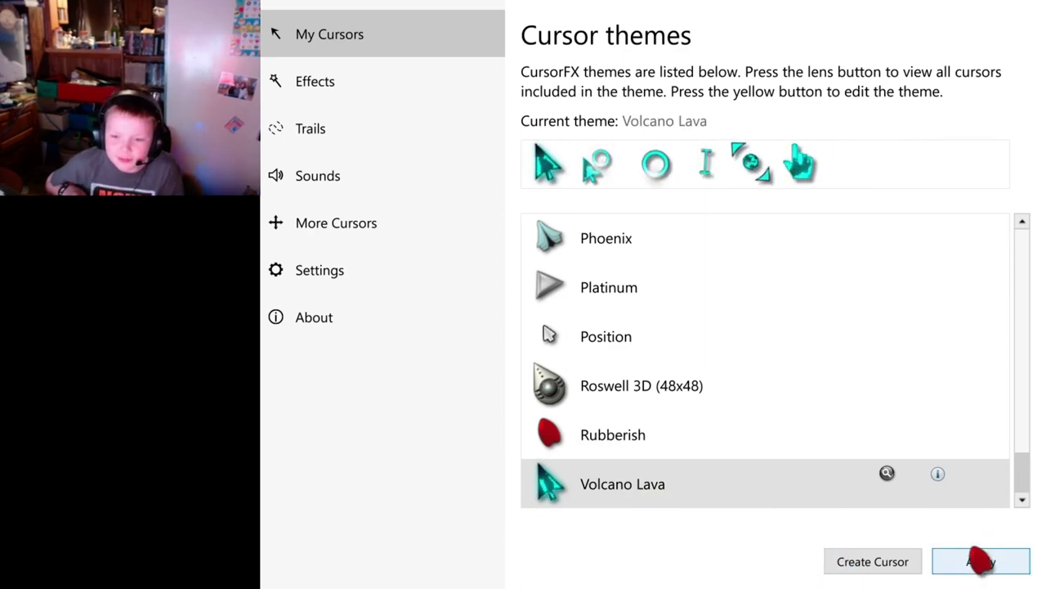
pyautogui.click(937, 474)
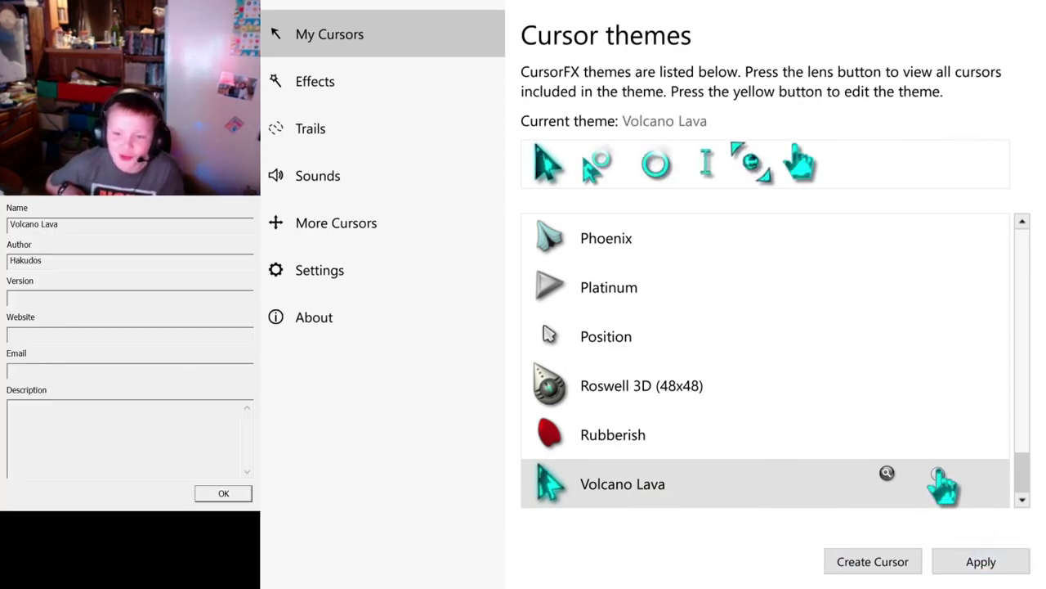
pyautogui.doubleClick(70, 260)
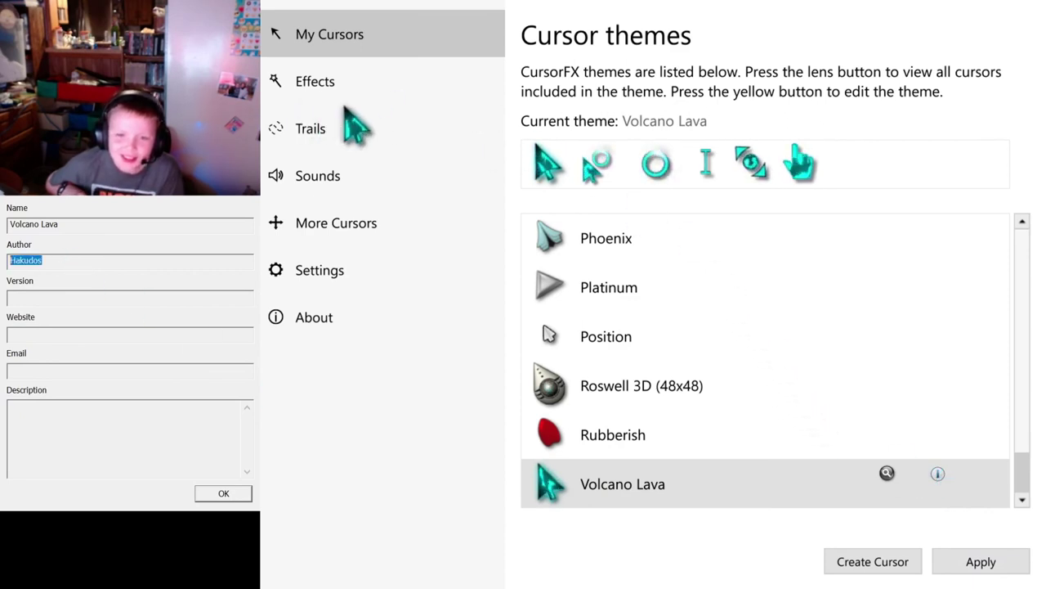
pyautogui.click(59, 259)
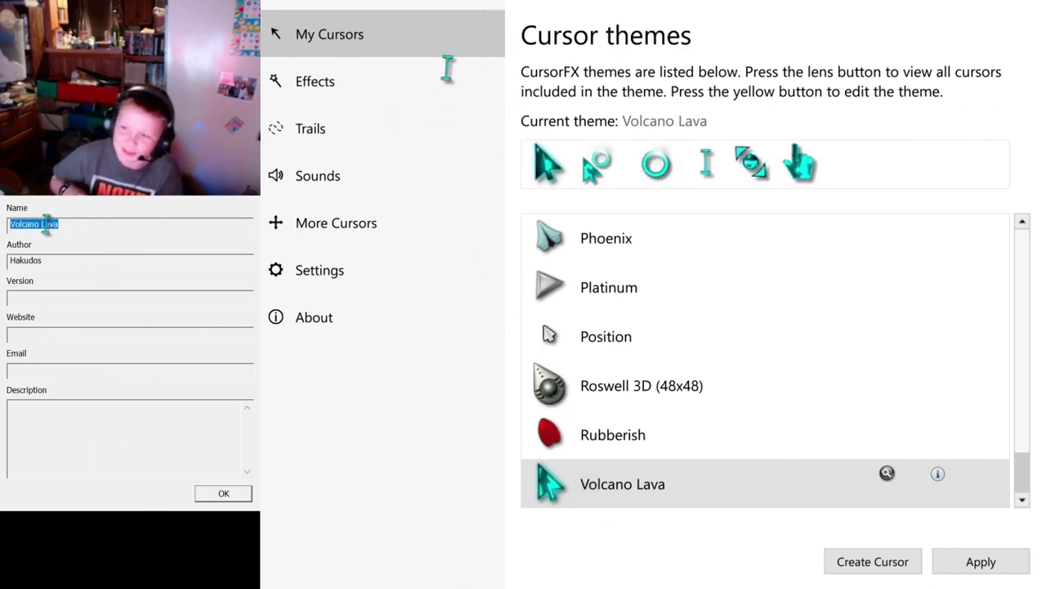
pyautogui.click(223, 493)
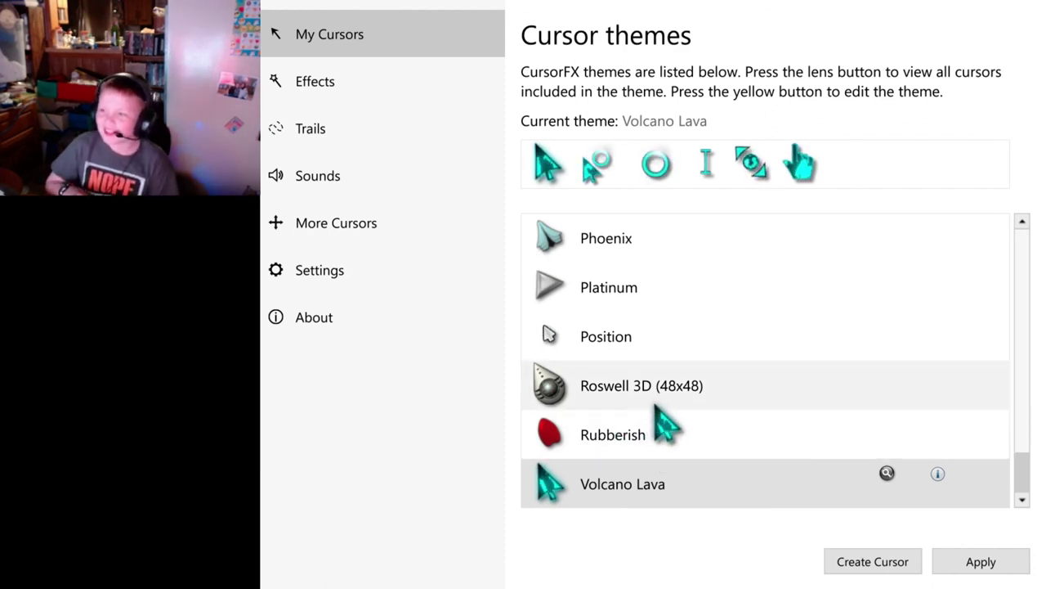